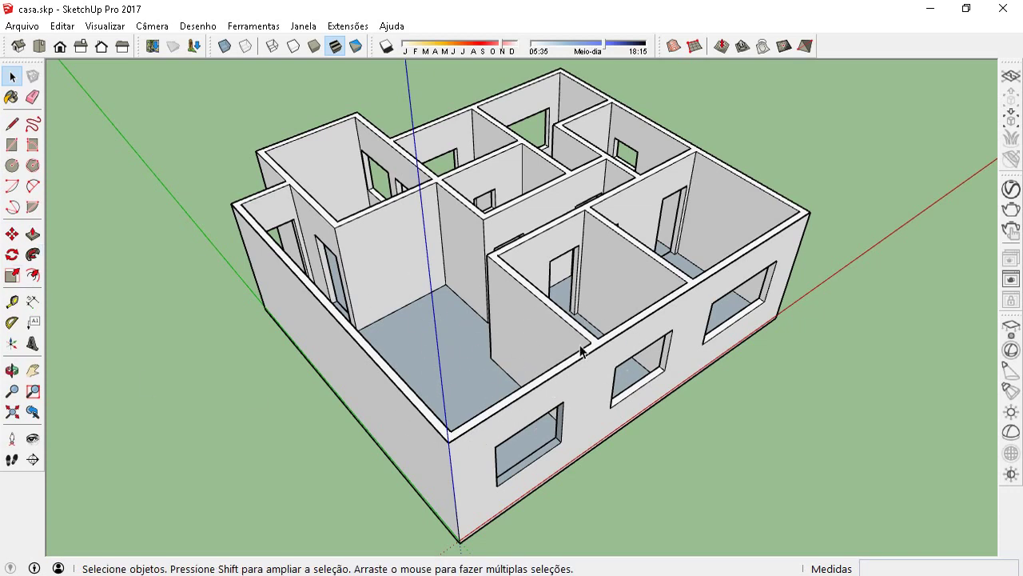
Step: Search Google in Chrome for '3d warehouse' and open the 3D Warehouse site
{"action": "key", "text": "alt+Tab"}
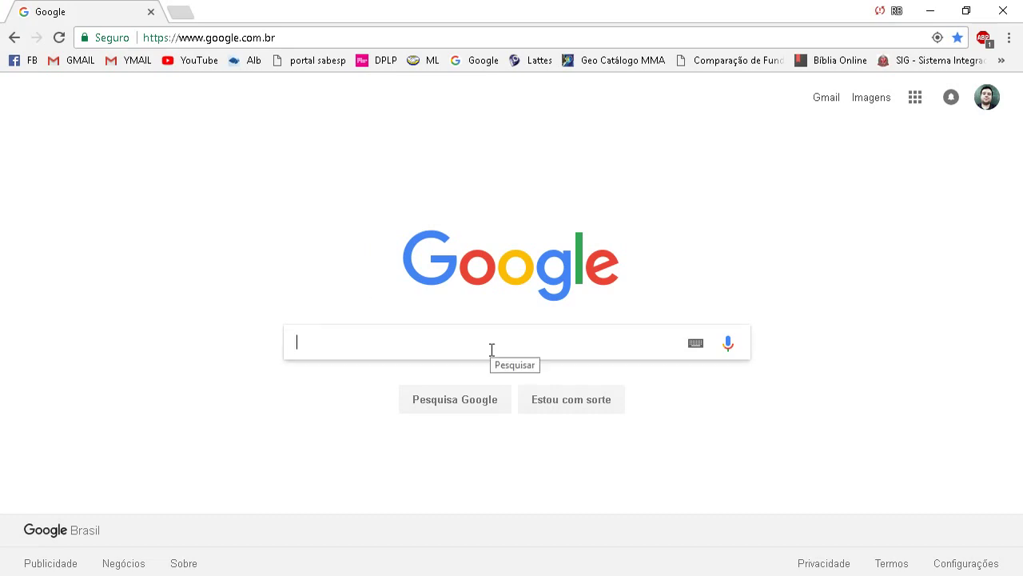
{"action": "type", "text": "3d"}
{"action": "key", "text": "Down"}
{"action": "key", "text": "Return"}
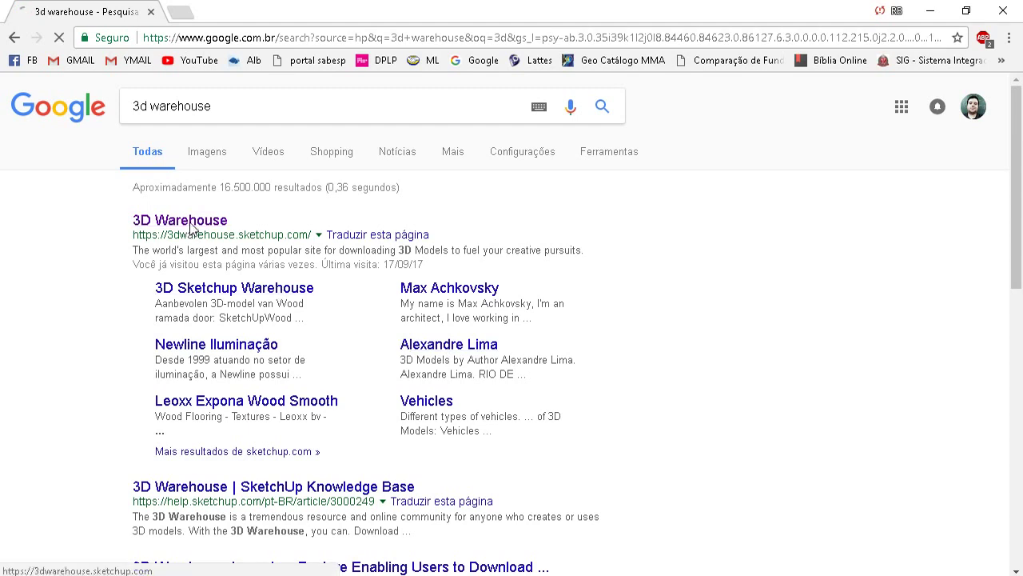
{"action": "left_click", "coordinate": [190, 226]}
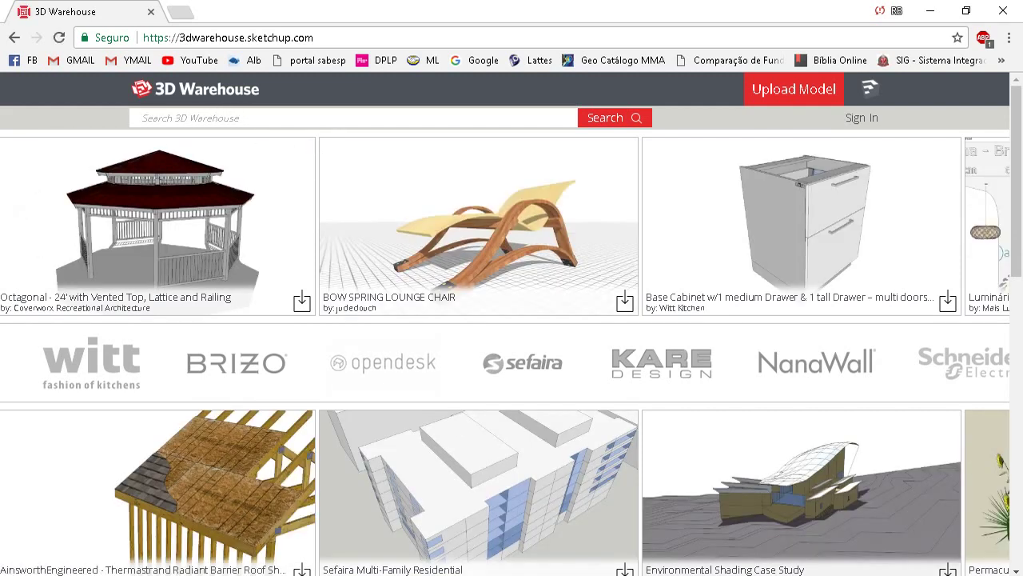
Step: Search 3D Warehouse for 'portas' and browse the results
{"action": "type", "text": "portes"}
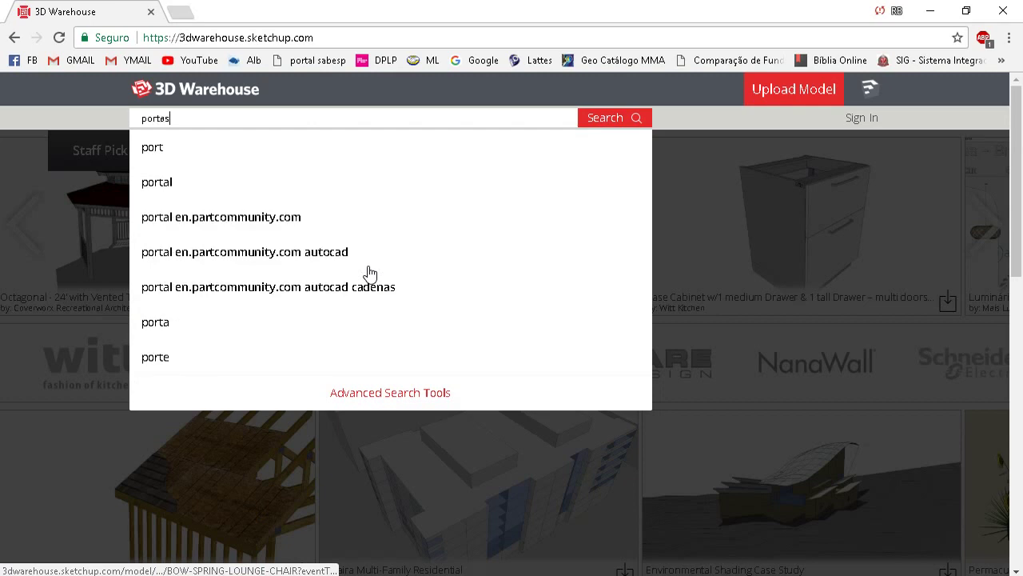
{"action": "key", "text": "BackSpace"}
{"action": "key", "text": "BackSpace"}
{"action": "type", "text": "as"}
{"action": "left_click", "coordinate": [590, 122]}
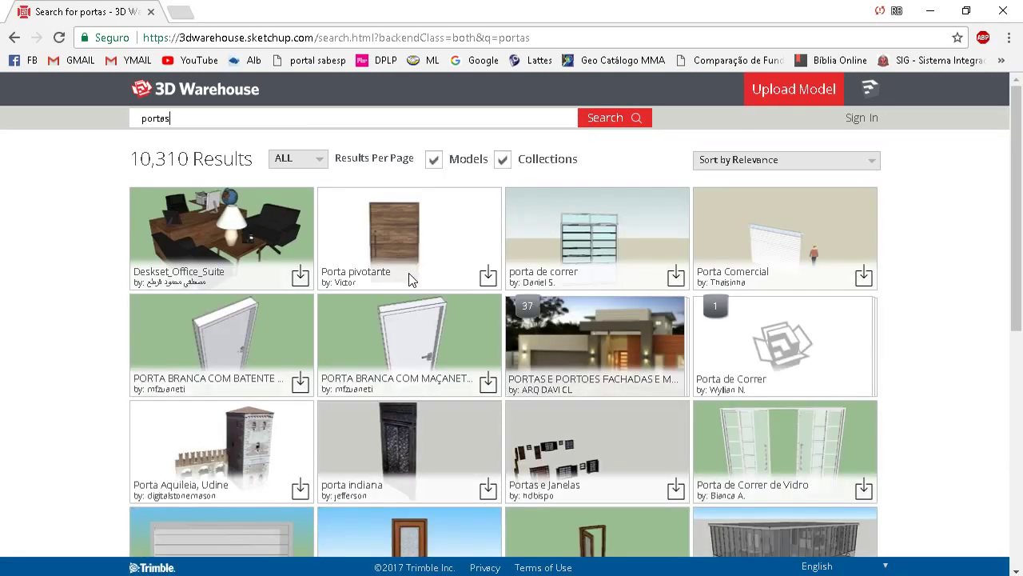
{"action": "scroll", "coordinate": [424, 296], "scroll_direction": "down", "scroll_amount": 3}
{"action": "scroll", "coordinate": [395, 342], "scroll_direction": "up", "scroll_amount": 1}
{"action": "scroll", "coordinate": [360, 304], "scroll_direction": "up", "scroll_amount": 2}
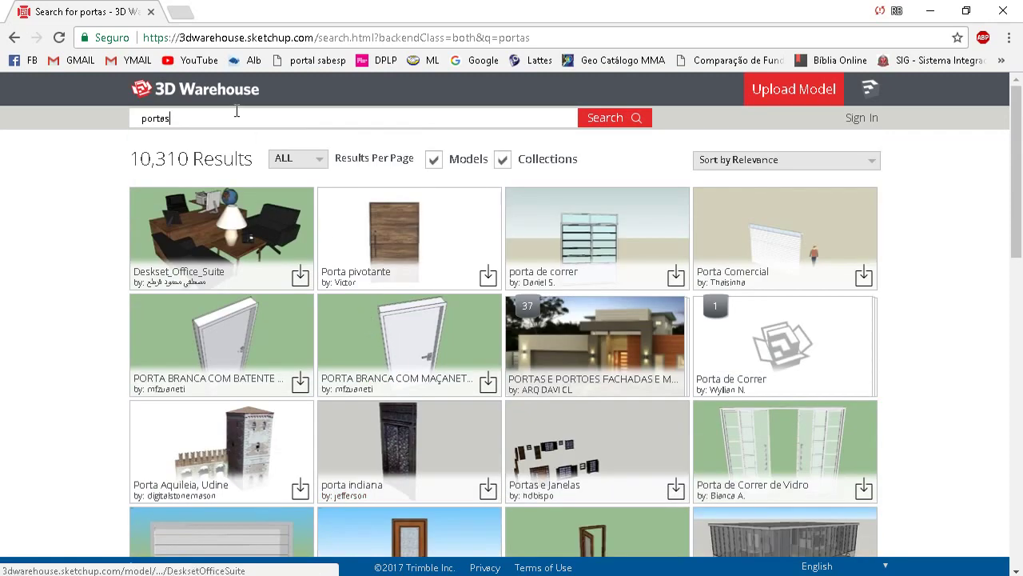
Step: Refine the search to 'porta de madeira' and open the Porta de Madeira 861x2110x150 model
{"action": "key", "text": "BackSpace"}
{"action": "type", "text": "de madeira"}
{"action": "key", "text": "Return"}
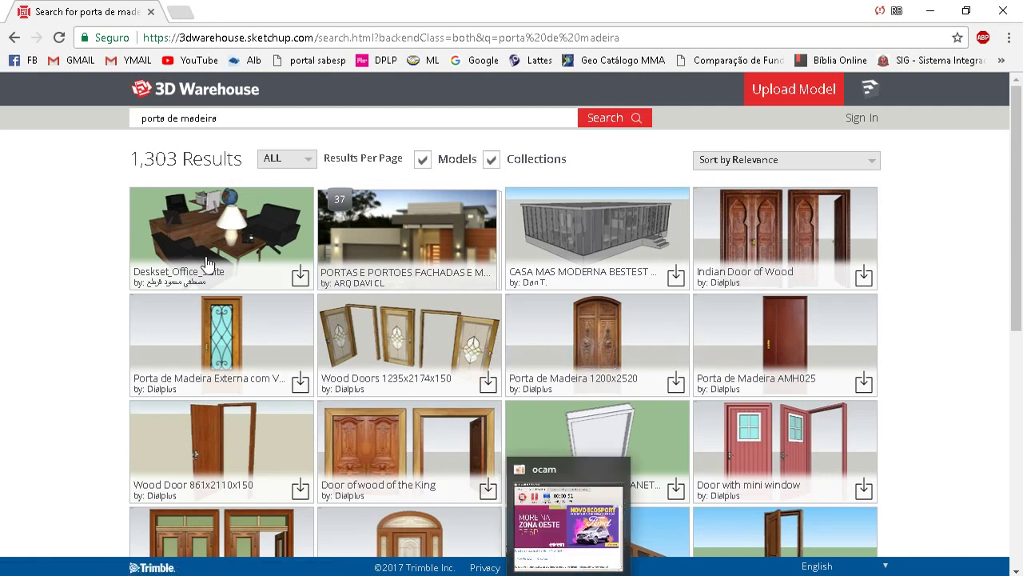
{"action": "left_click", "coordinate": [241, 430]}
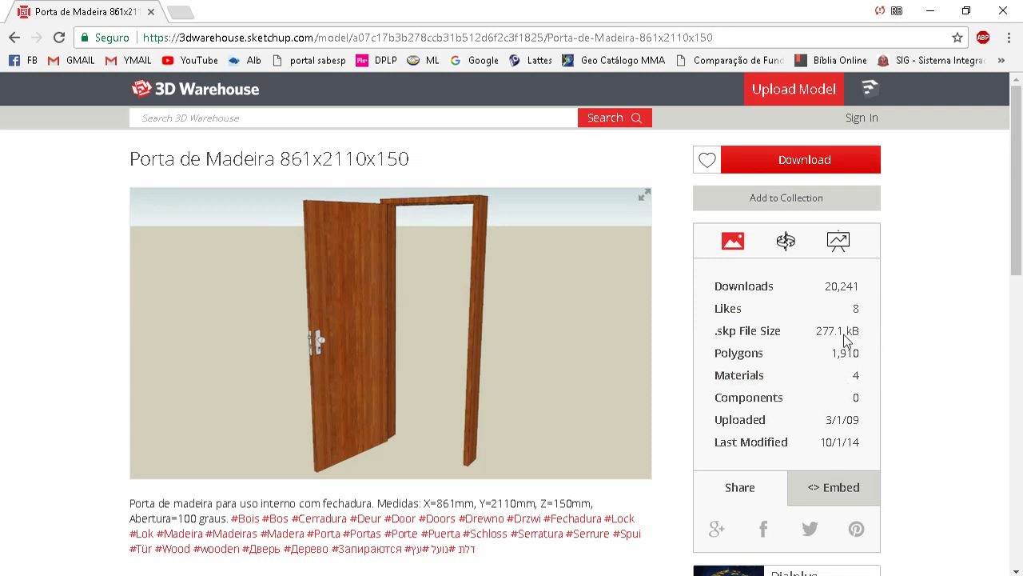
Step: Inspect the Porta de Madeira door in 3D, check its download formats, then return to SketchUp
{"action": "mouse_move", "coordinate": [390, 332]}
{"action": "left_click", "coordinate": [425, 347]}
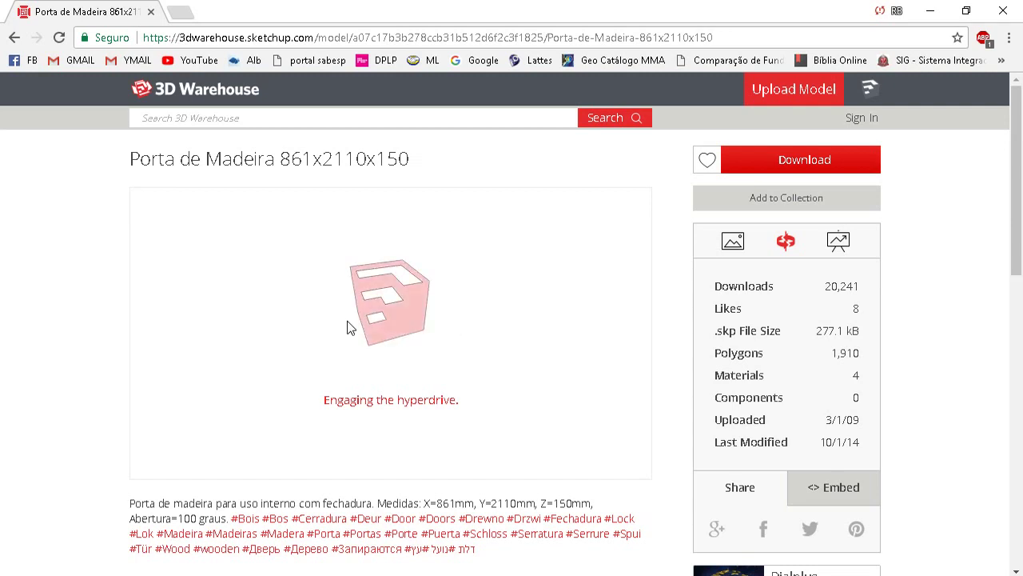
{"action": "left_click", "coordinate": [825, 162]}
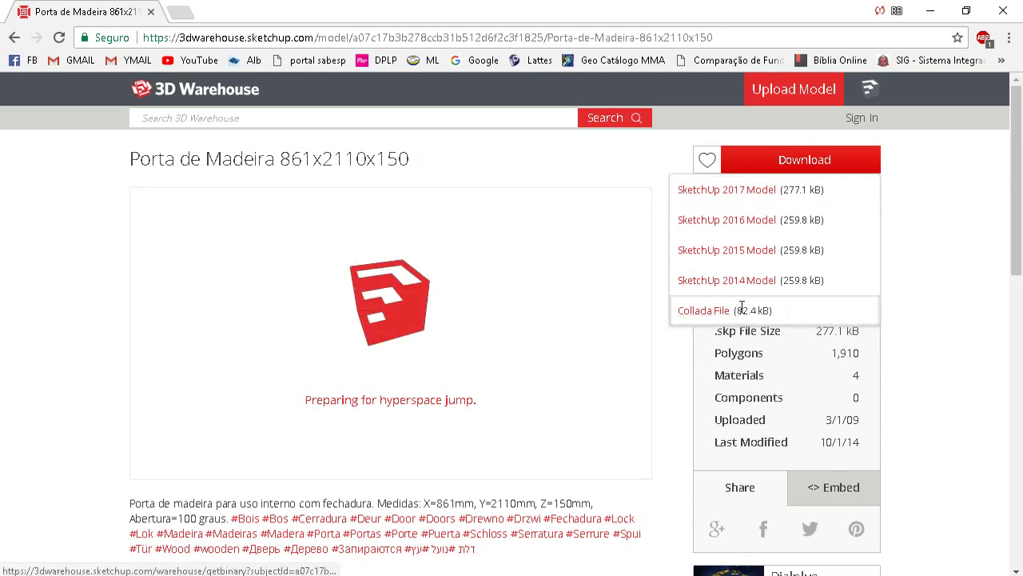
{"action": "left_click_drag", "start_coordinate": [515, 304], "coordinate": [585, 346]}
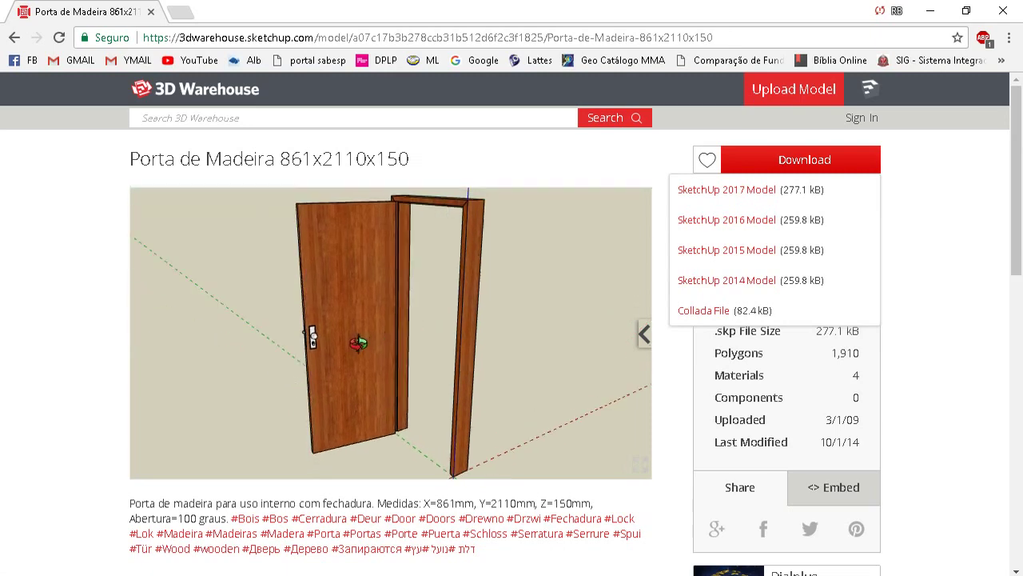
{"action": "mouse_move", "coordinate": [584, 347]}
{"action": "left_mouse_down"}
{"action": "mouse_move", "coordinate": [320, 327]}
{"action": "mouse_move", "coordinate": [530, 338]}
{"action": "mouse_move", "coordinate": [436, 308]}
{"action": "mouse_move", "coordinate": [567, 293]}
{"action": "mouse_move", "coordinate": [399, 352]}
{"action": "mouse_move", "coordinate": [346, 354]}
{"action": "mouse_move", "coordinate": [421, 395]}
{"action": "left_mouse_up"}
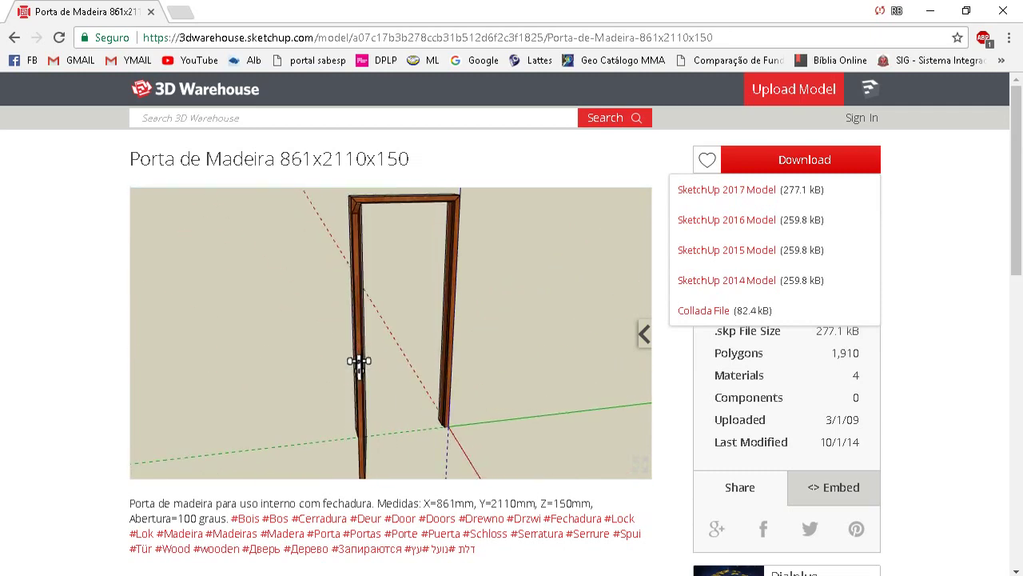
{"action": "left_click", "coordinate": [491, 524]}
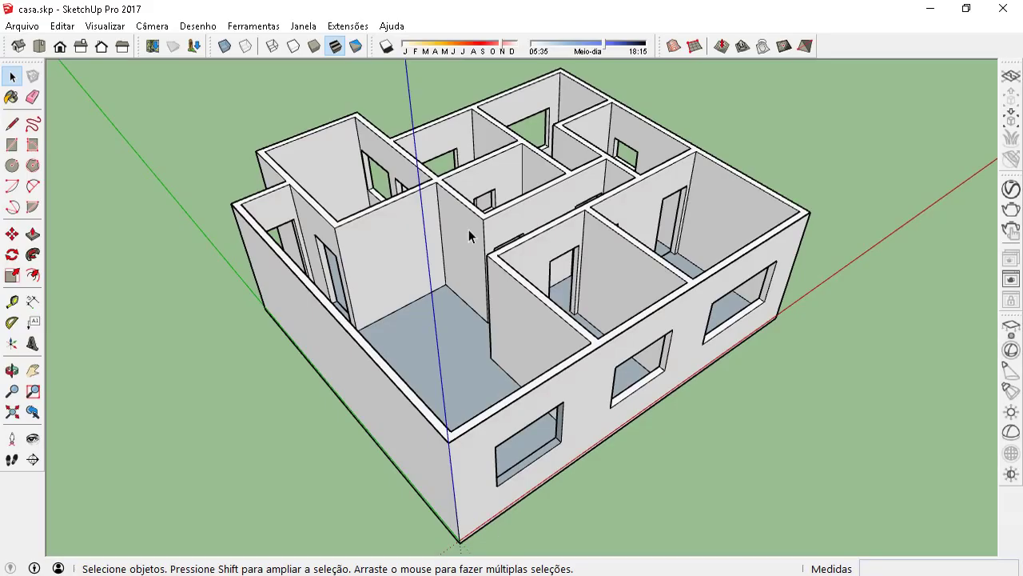
Step: Open SketchUp's built-in 3D Warehouse from the Arquivo menu and search 'porta de madeira'
{"action": "left_click", "coordinate": [22, 26]}
{"action": "mouse_move", "coordinate": [58, 218]}
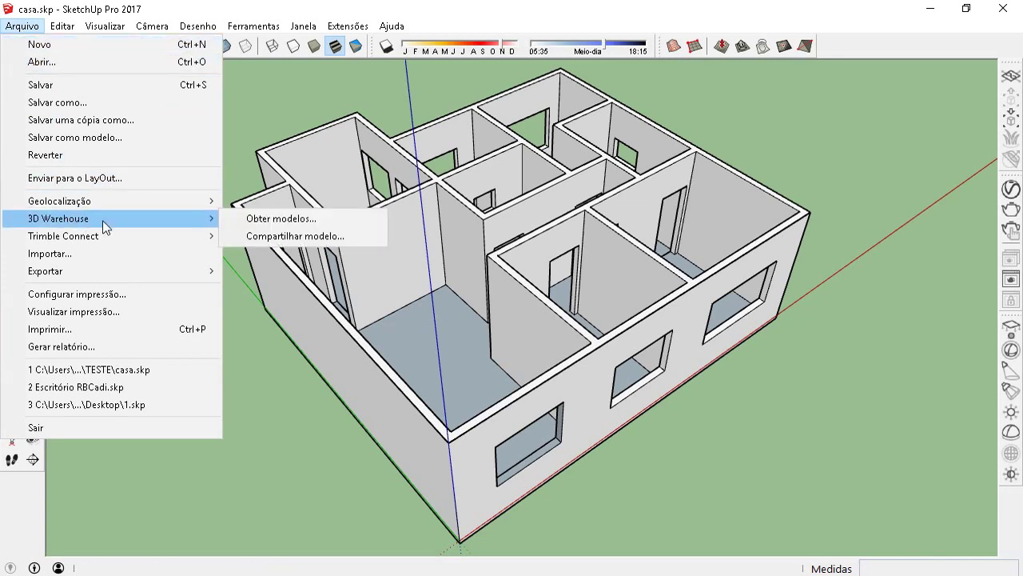
{"action": "left_click", "coordinate": [278, 220]}
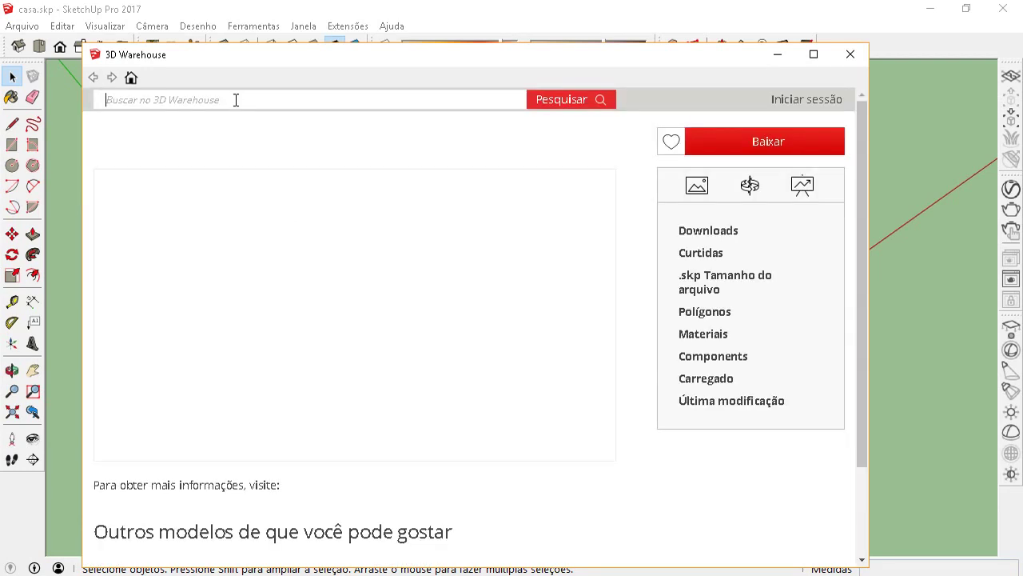
{"action": "type", "text": "porta de madeira"}
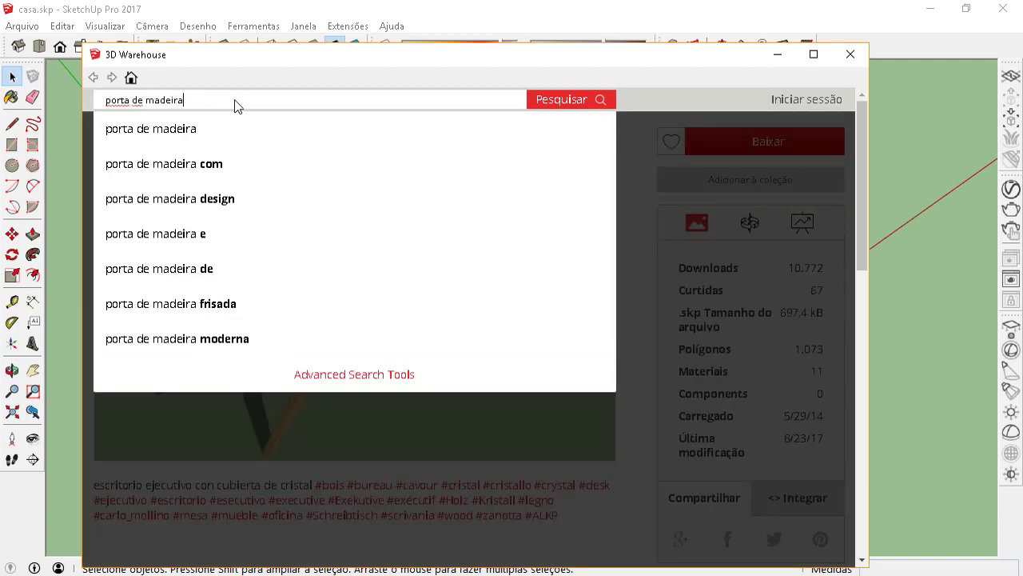
{"action": "key", "text": "Return"}
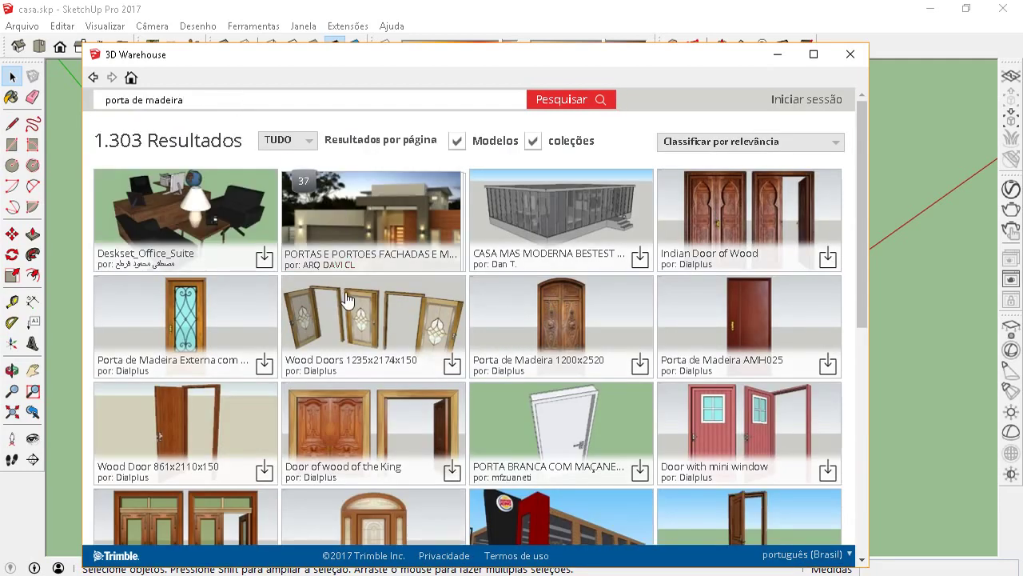
Step: Download the 'door' model and load it directly into the house model
{"action": "scroll", "coordinate": [440, 293], "scroll_direction": "down", "scroll_amount": 1}
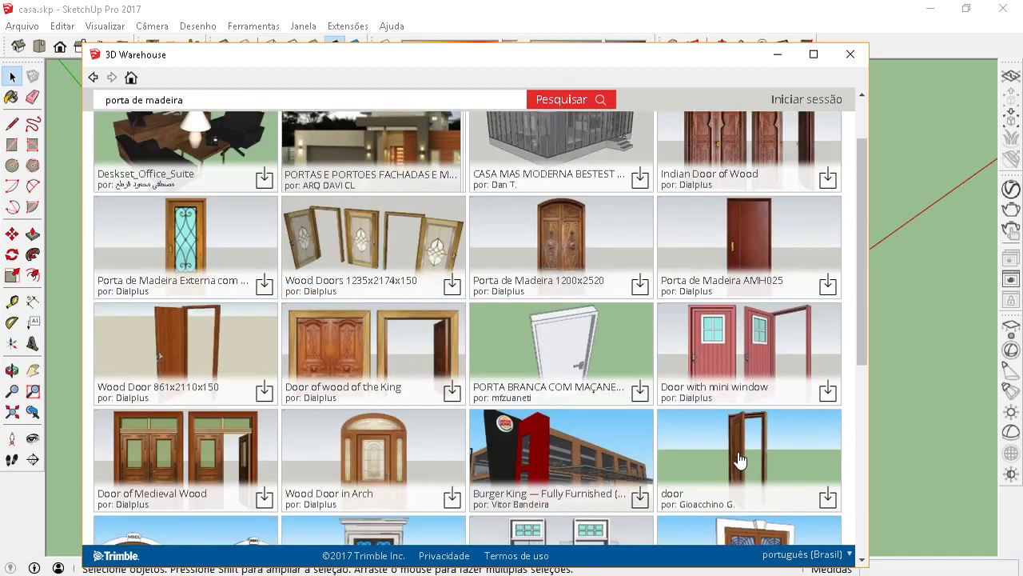
{"action": "left_click", "coordinate": [716, 433]}
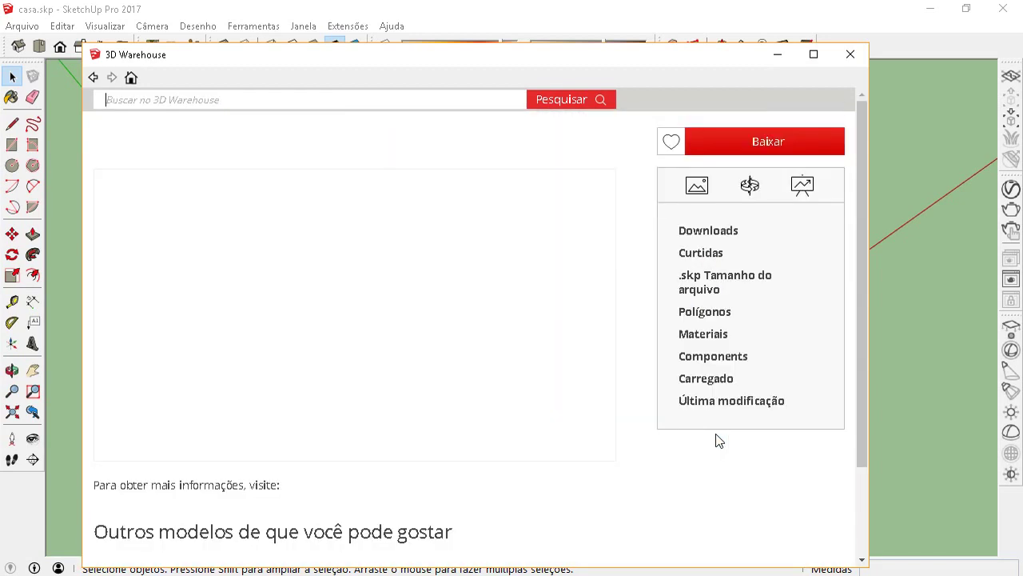
{"action": "mouse_move", "coordinate": [354, 314]}
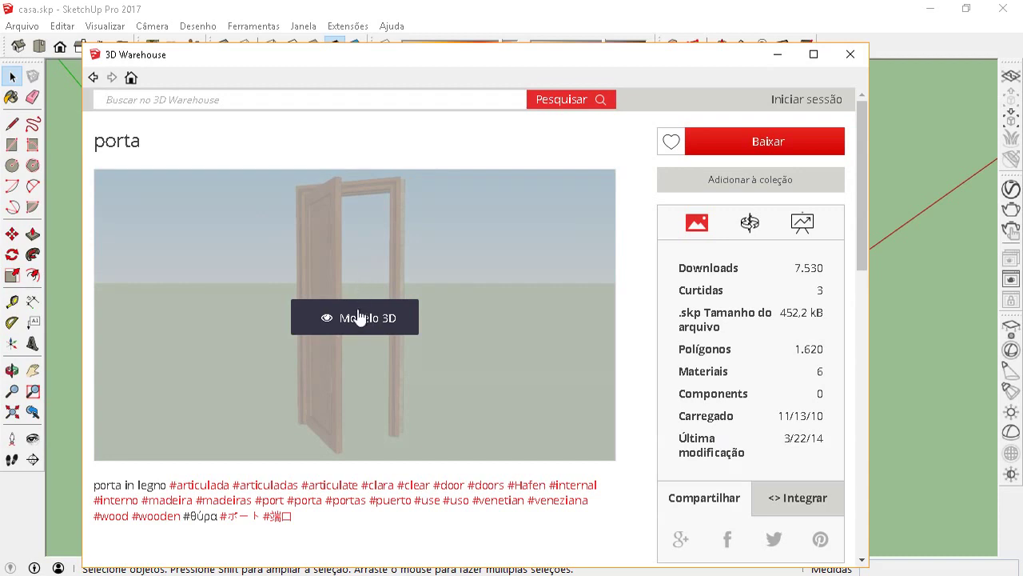
{"action": "left_click", "coordinate": [763, 142]}
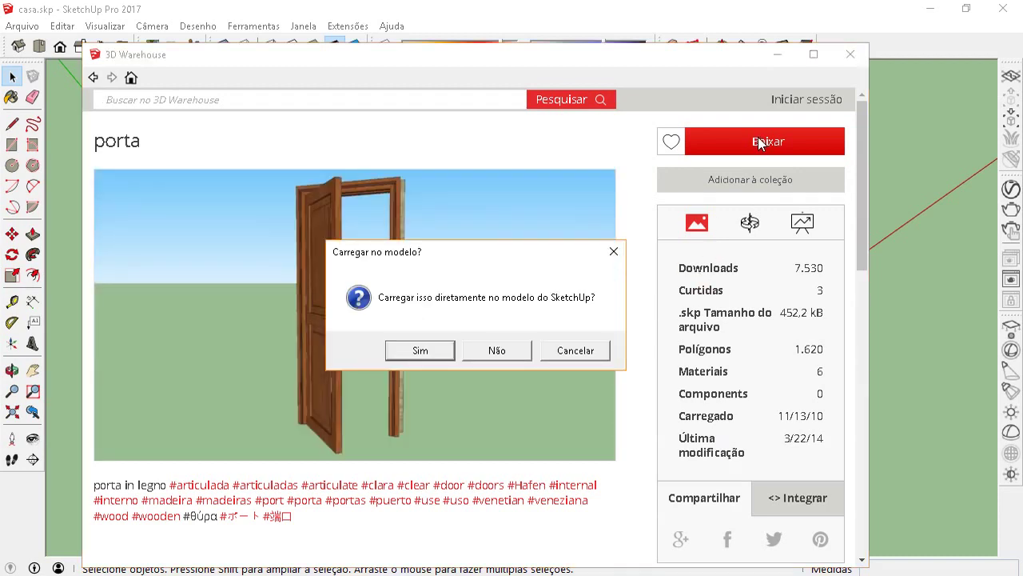
{"action": "left_click", "coordinate": [417, 350]}
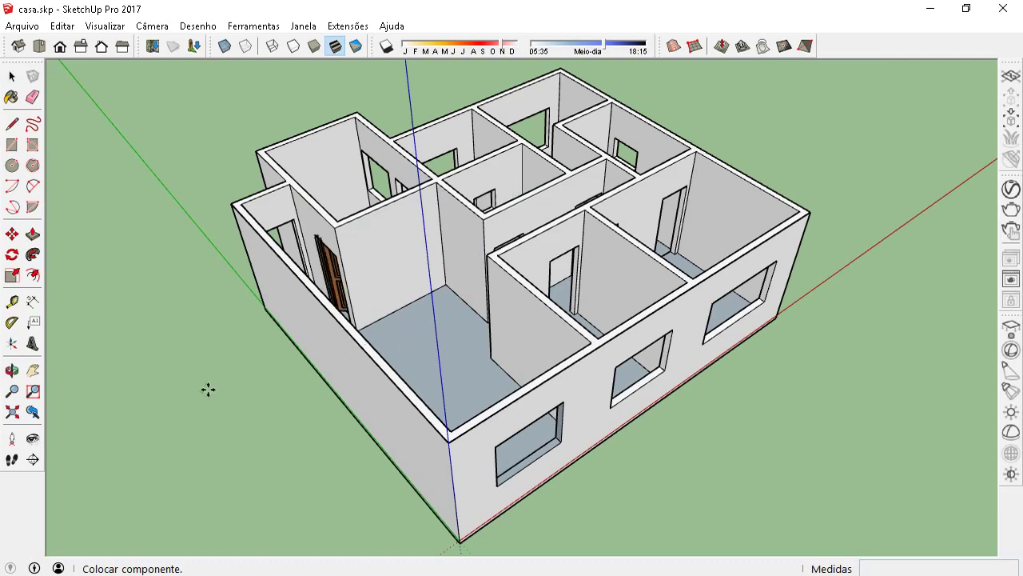
Step: Place the downloaded door in the model beside the house
{"action": "mouse_move", "coordinate": [88, 436]}
{"action": "middle_mouse_down"}
{"action": "mouse_move", "coordinate": [303, 371]}
{"action": "mouse_move", "coordinate": [600, 200]}
{"action": "middle_mouse_up"}
{"action": "scroll", "coordinate": [399, 365], "scroll_direction": "down", "scroll_amount": 5}
{"action": "scroll", "coordinate": [446, 361], "scroll_direction": "up", "scroll_amount": 8}
{"action": "left_click", "coordinate": [441, 373]}
Step: Move the door to the wall opening, snapping its base onto the doorway sill
{"action": "middle_click_drag", "start_coordinate": [441, 373], "coordinate": [393, 338]}
{"action": "scroll", "coordinate": [424, 232], "scroll_direction": "up", "scroll_amount": 3}
{"action": "mouse_move", "coordinate": [438, 195]}
{"action": "middle_mouse_down"}
{"action": "mouse_move", "coordinate": [350, 327]}
{"action": "mouse_move", "coordinate": [502, 208]}
{"action": "middle_mouse_up"}
{"action": "scroll", "coordinate": [747, 368], "scroll_direction": "up", "scroll_amount": 3}
{"action": "mouse_move", "coordinate": [747, 368]}
{"action": "middle_mouse_down"}
{"action": "mouse_move", "coordinate": [662, 329]}
{"action": "mouse_move", "coordinate": [520, 307]}
{"action": "middle_mouse_up"}
{"action": "scroll", "coordinate": [409, 192], "scroll_direction": "up", "scroll_amount": 2}
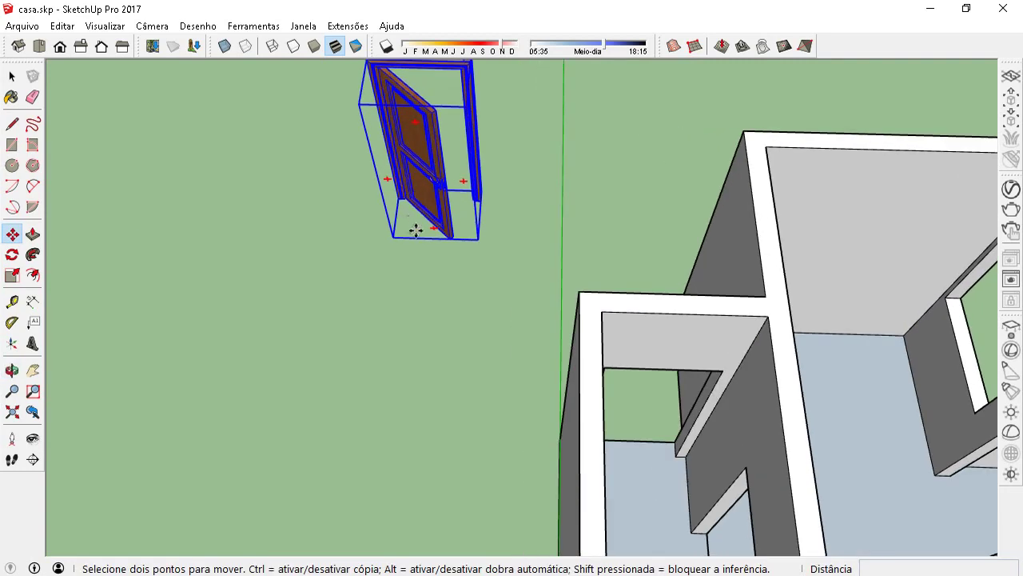
{"action": "middle_click_drag", "start_coordinate": [410, 232], "coordinate": [421, 232]}
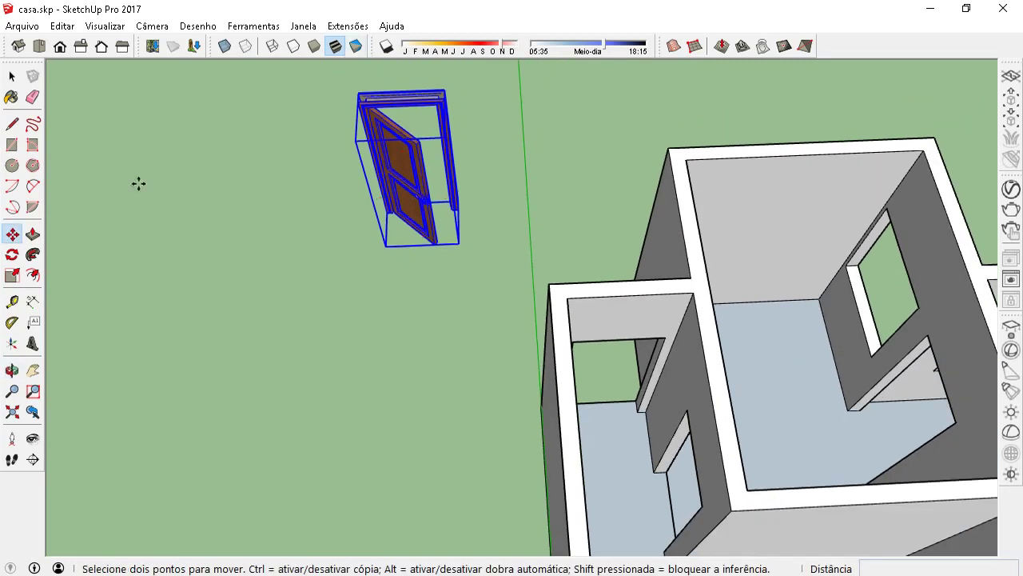
{"action": "mouse_move", "coordinate": [336, 224]}
{"action": "middle_mouse_down"}
{"action": "mouse_move", "coordinate": [357, 216]}
{"action": "mouse_move", "coordinate": [453, 233]}
{"action": "mouse_move", "coordinate": [242, 379]}
{"action": "mouse_move", "coordinate": [309, 324]}
{"action": "mouse_move", "coordinate": [367, 357]}
{"action": "middle_mouse_up"}
{"action": "scroll", "coordinate": [367, 357], "scroll_direction": "up", "scroll_amount": 5}
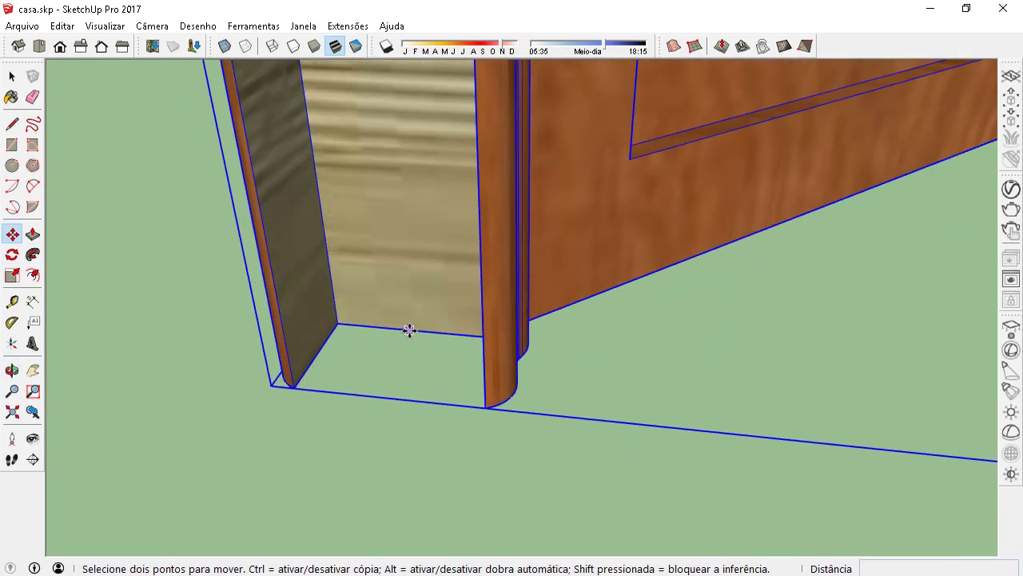
{"action": "scroll", "coordinate": [421, 332], "scroll_direction": "down", "scroll_amount": 5}
{"action": "mouse_move", "coordinate": [375, 361]}
{"action": "middle_mouse_down"}
{"action": "mouse_move", "coordinate": [638, 345]}
{"action": "mouse_move", "coordinate": [747, 215]}
{"action": "middle_mouse_up"}
{"action": "scroll", "coordinate": [699, 308], "scroll_direction": "up", "scroll_amount": 2}
{"action": "middle_click_drag", "start_coordinate": [699, 308], "coordinate": [512, 93]}
{"action": "scroll", "coordinate": [512, 94], "scroll_direction": "up", "scroll_amount": 3}
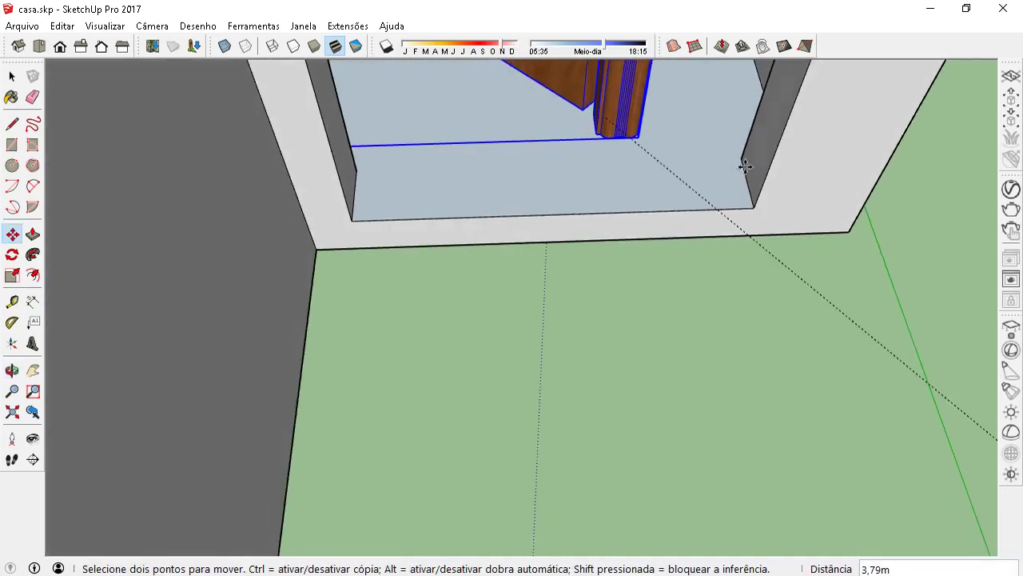
{"action": "scroll", "coordinate": [759, 199], "scroll_direction": "up", "scroll_amount": 3}
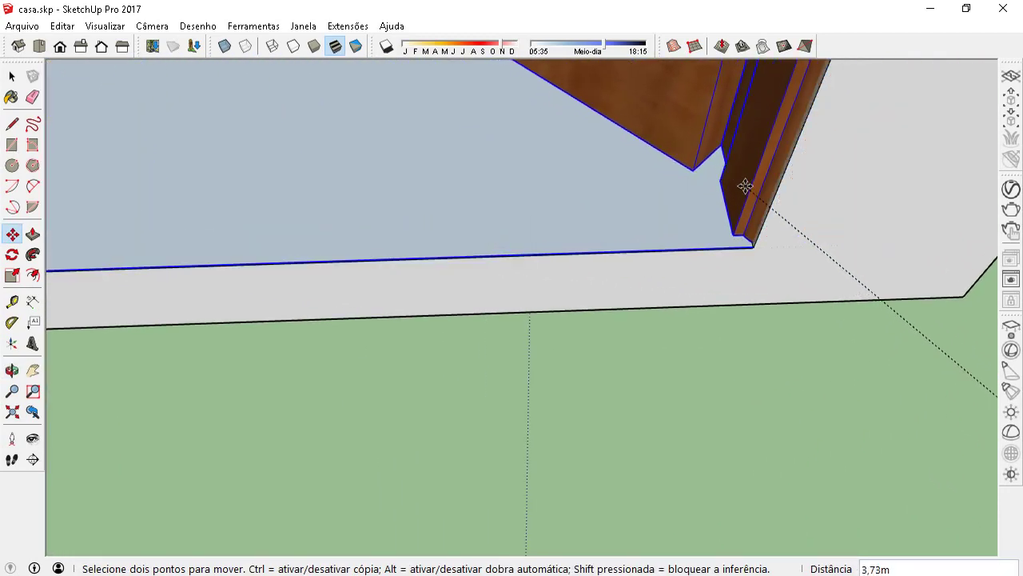
{"action": "scroll", "coordinate": [711, 146], "scroll_direction": "down", "scroll_amount": 2}
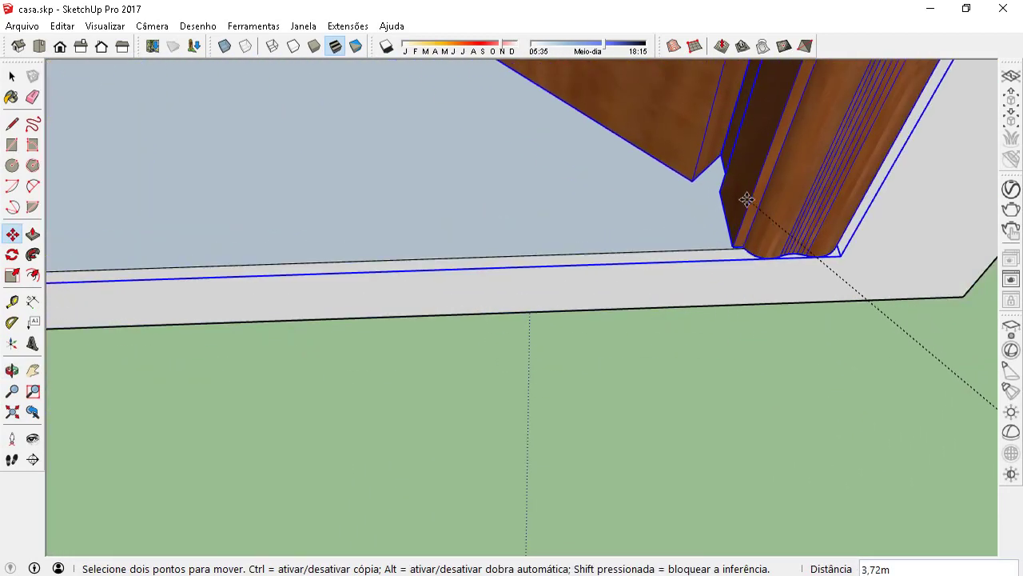
{"action": "middle_click_drag", "start_coordinate": [744, 200], "coordinate": [327, 253]}
{"action": "left_click", "coordinate": [754, 398]}
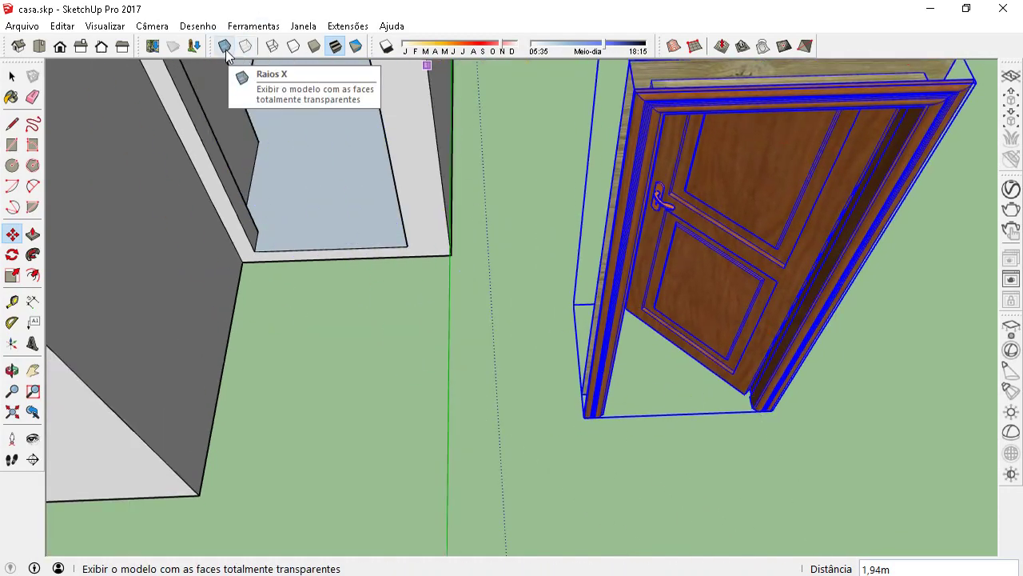
Step: Enable the Estilos (Styles) toolbar through the View toolbars settings
{"action": "mouse_move", "coordinate": [216, 46]}
{"action": "left_mouse_down"}
{"action": "mouse_move", "coordinate": [221, 130]}
{"action": "mouse_move", "coordinate": [229, 50]}
{"action": "left_mouse_up"}
{"action": "left_click", "coordinate": [152, 26]}
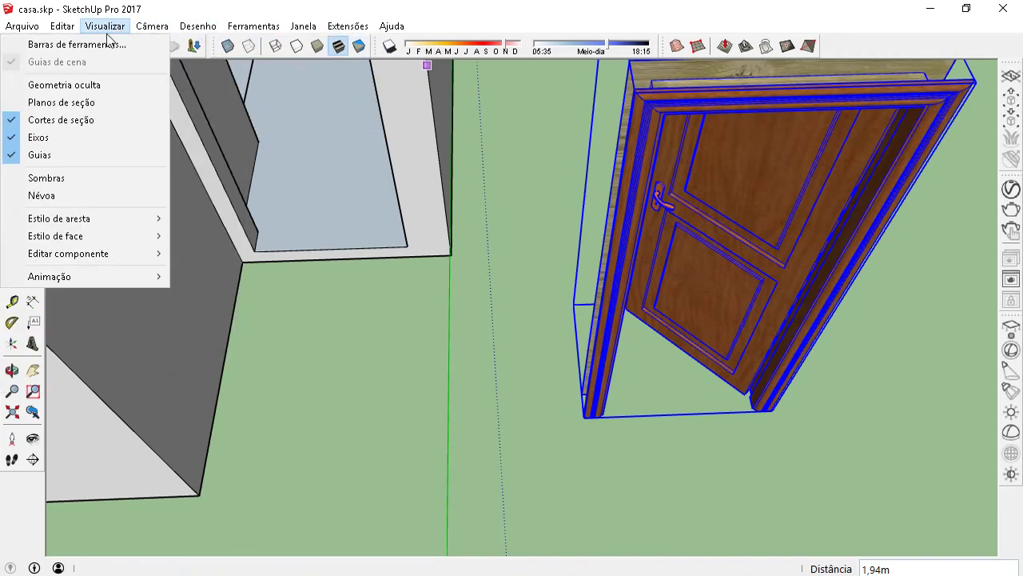
{"action": "left_click", "coordinate": [107, 44]}
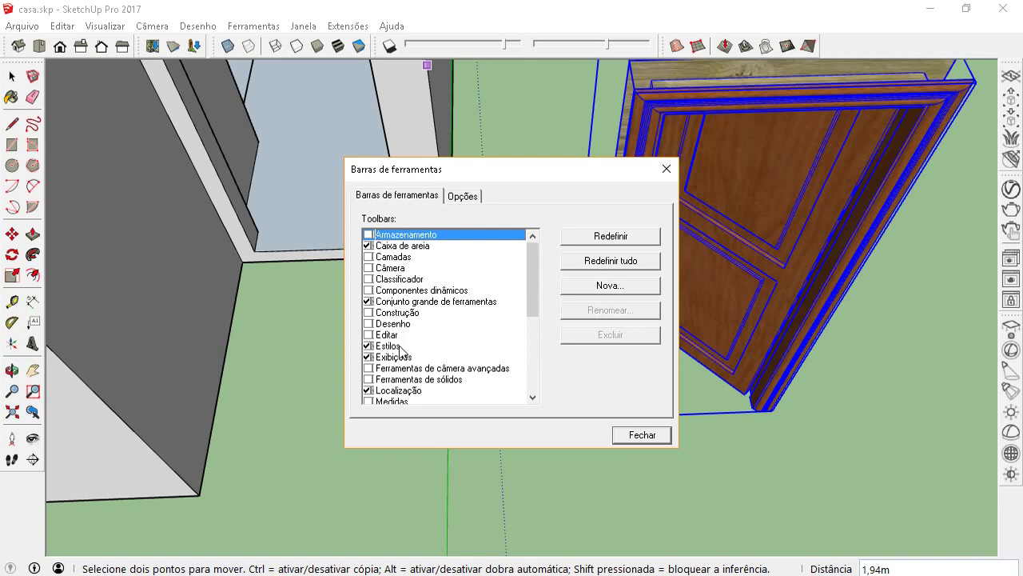
{"action": "left_click", "coordinate": [401, 348]}
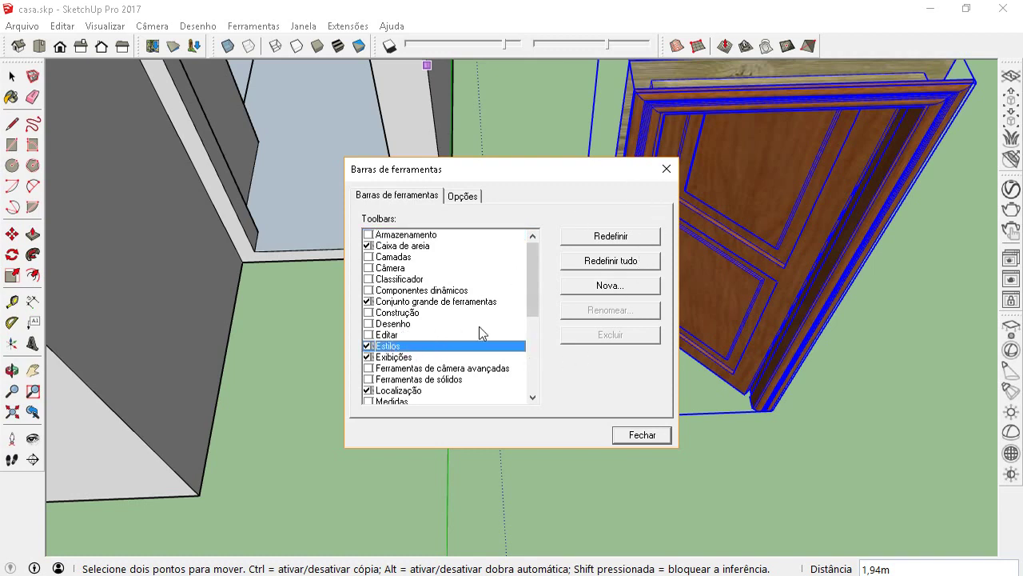
{"action": "left_click", "coordinate": [666, 169]}
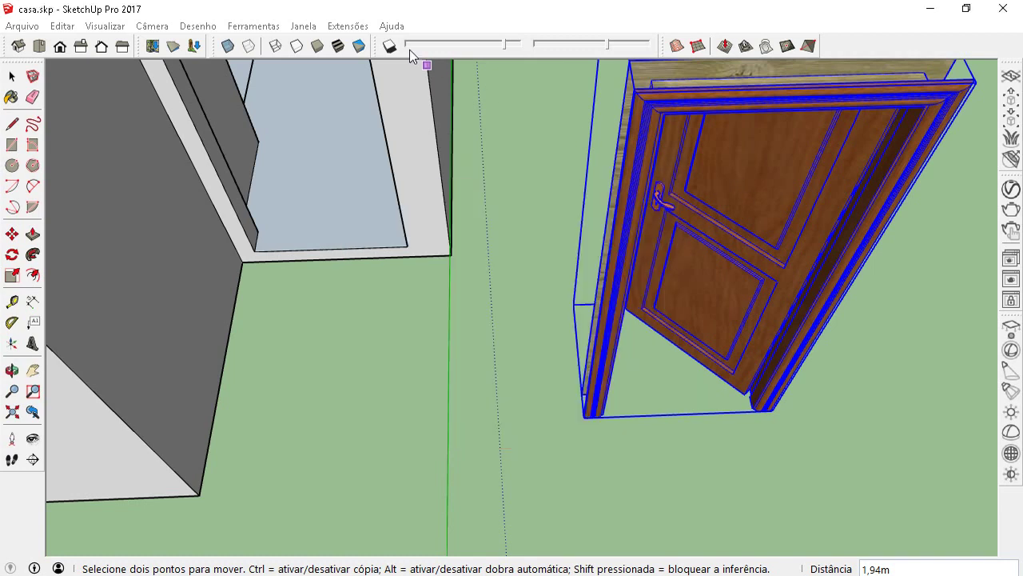
Step: Inspect the door in Wireframe, then restore Shaded with Textures display
{"action": "left_click", "coordinate": [272, 48]}
{"action": "mouse_move", "coordinate": [404, 296]}
{"action": "middle_mouse_down"}
{"action": "mouse_move", "coordinate": [612, 216]}
{"action": "mouse_move", "coordinate": [566, 291]}
{"action": "middle_mouse_up"}
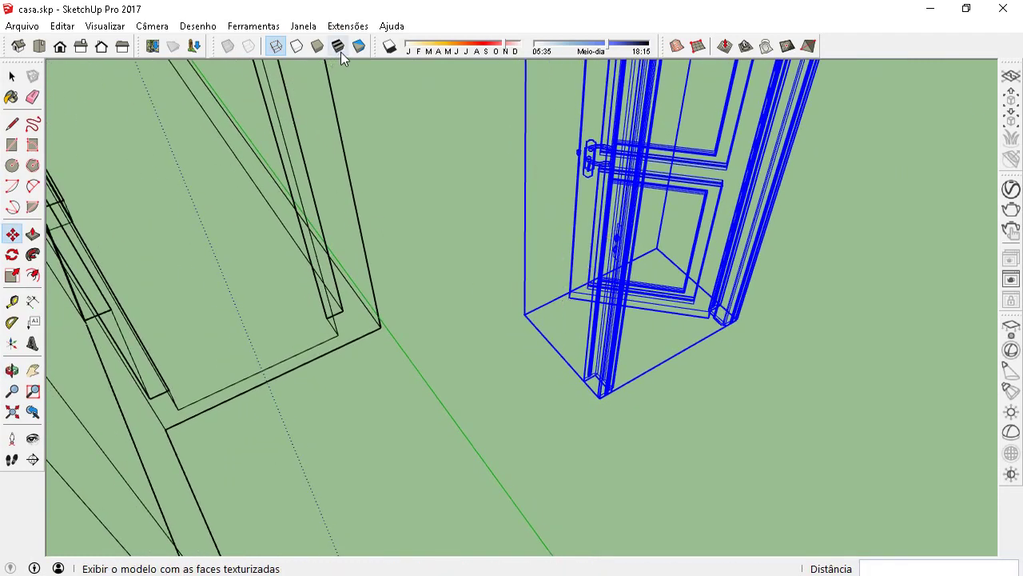
{"action": "left_click", "coordinate": [317, 50]}
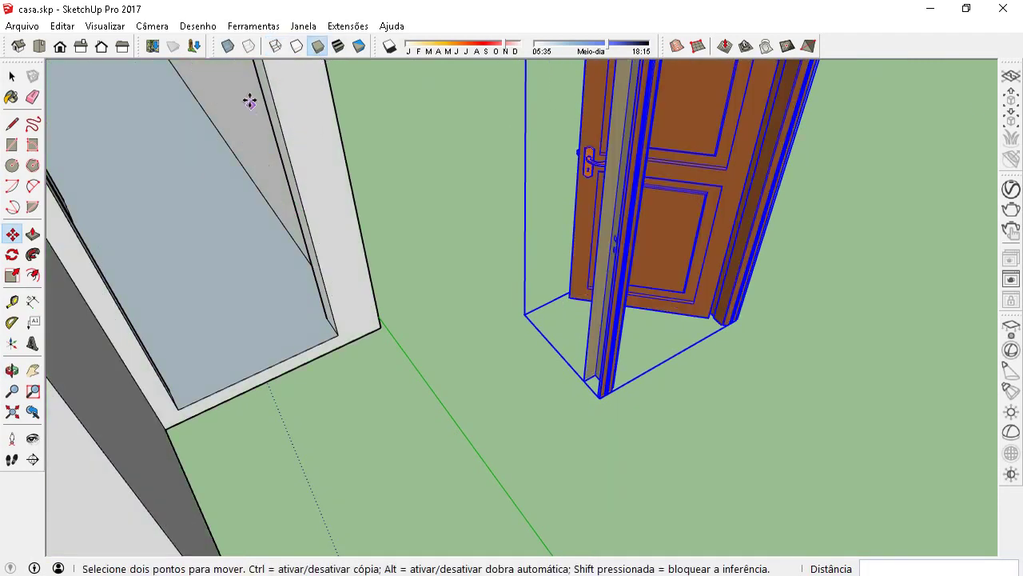
Step: Turn on Back Edges and move the door into the wall opening
{"action": "left_click", "coordinate": [250, 45]}
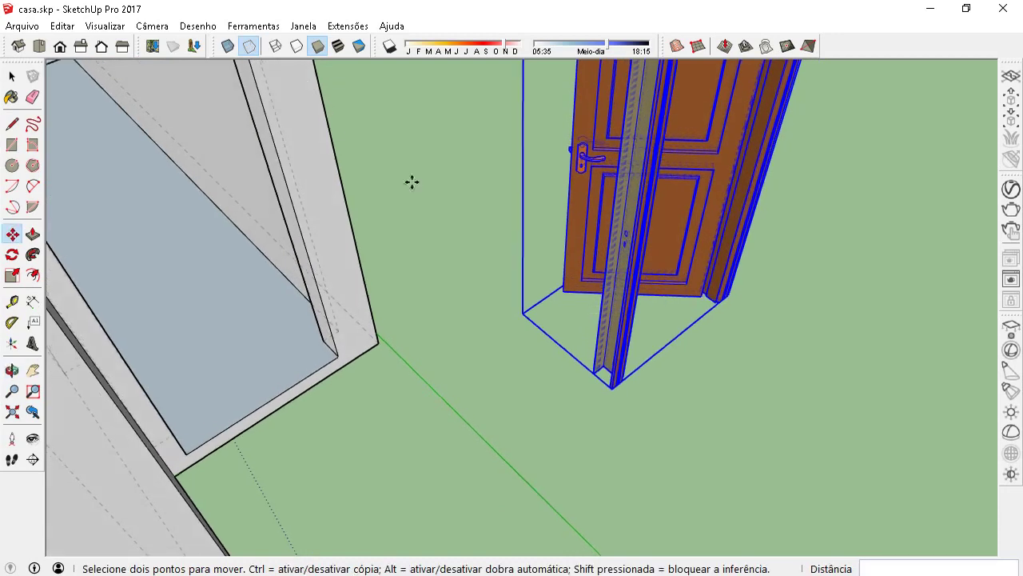
{"action": "mouse_move", "coordinate": [766, 315]}
{"action": "middle_mouse_down"}
{"action": "mouse_move", "coordinate": [752, 290]}
{"action": "mouse_move", "coordinate": [315, 342]}
{"action": "middle_mouse_up"}
{"action": "scroll", "coordinate": [575, 548], "scroll_direction": "up", "scroll_amount": 3}
{"action": "scroll", "coordinate": [508, 468], "scroll_direction": "up", "scroll_amount": 3}
{"action": "scroll", "coordinate": [508, 467], "scroll_direction": "up", "scroll_amount": 3}
{"action": "scroll", "coordinate": [544, 456], "scroll_direction": "down", "scroll_amount": 2}
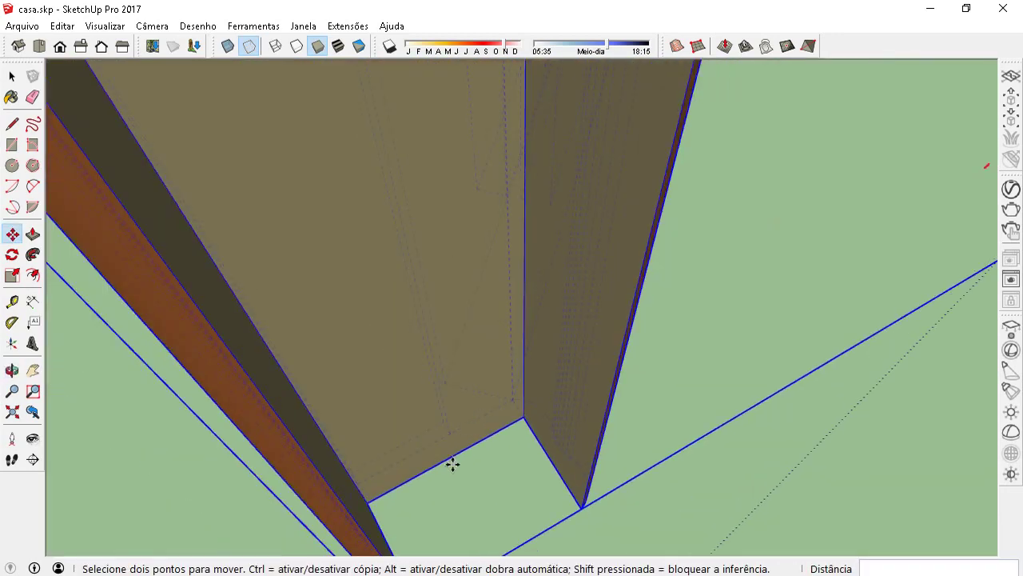
{"action": "scroll", "coordinate": [446, 459], "scroll_direction": "down", "scroll_amount": 3}
{"action": "scroll", "coordinate": [754, 372], "scroll_direction": "down", "scroll_amount": 2}
{"action": "middle_click_drag", "start_coordinate": [599, 393], "coordinate": [794, 345]}
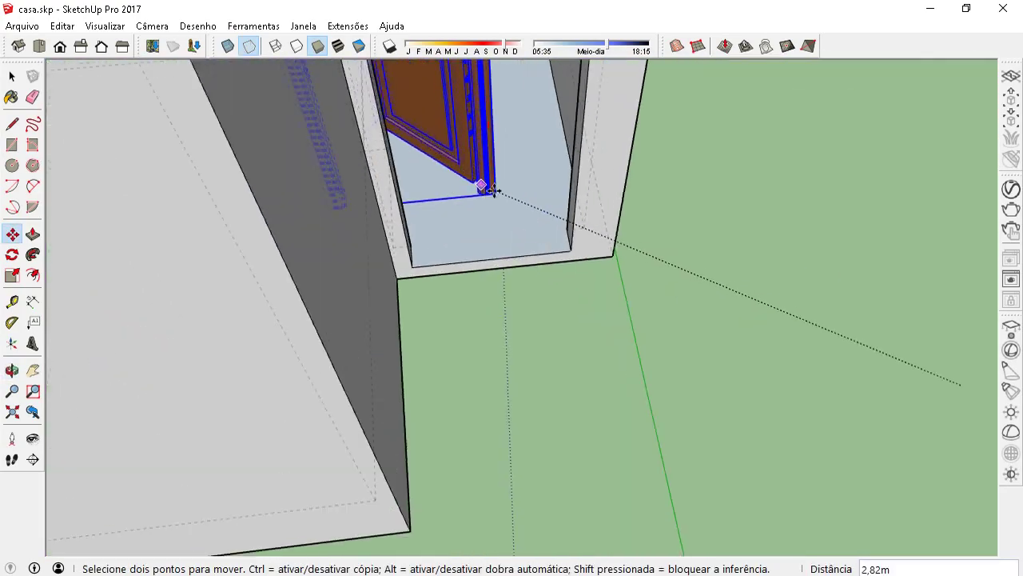
{"action": "scroll", "coordinate": [589, 251], "scroll_direction": "up", "scroll_amount": 3}
{"action": "scroll", "coordinate": [560, 263], "scroll_direction": "up", "scroll_amount": 3}
{"action": "scroll", "coordinate": [552, 261], "scroll_direction": "up", "scroll_amount": 1}
{"action": "mouse_move", "coordinate": [552, 261]}
{"action": "middle_mouse_down"}
{"action": "mouse_move", "coordinate": [557, 276]}
{"action": "mouse_move", "coordinate": [475, 279]}
{"action": "middle_mouse_up"}
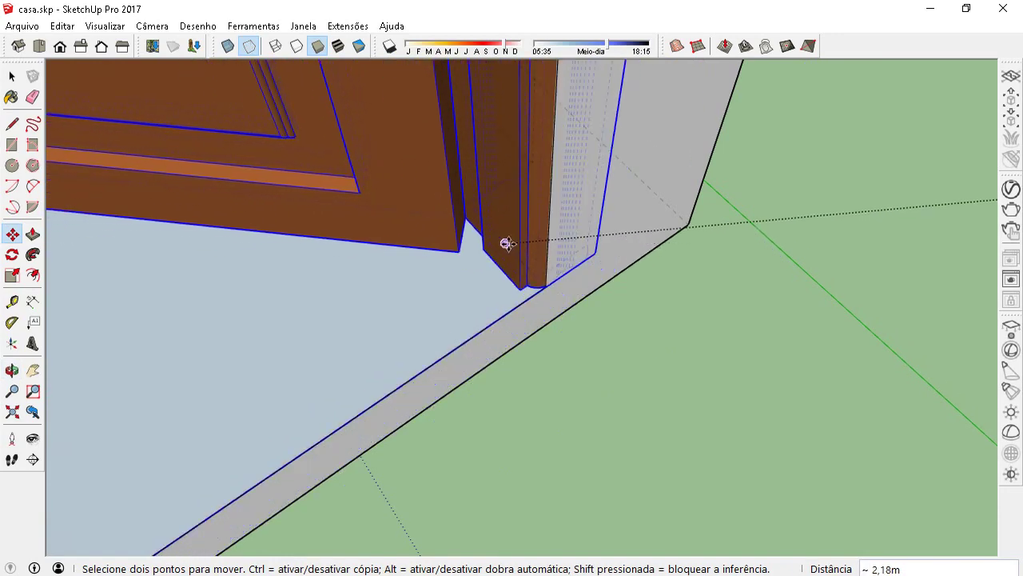
{"action": "mouse_move", "coordinate": [507, 242]}
{"action": "middle_mouse_down"}
{"action": "mouse_move", "coordinate": [621, 317]}
{"action": "mouse_move", "coordinate": [608, 439]}
{"action": "mouse_move", "coordinate": [565, 480]}
{"action": "mouse_move", "coordinate": [548, 427]}
{"action": "mouse_move", "coordinate": [487, 347]}
{"action": "mouse_move", "coordinate": [527, 352]}
{"action": "middle_mouse_up"}
Step: Exit the Move tool, deselect the door and check it within the doorway frame
{"action": "key", "text": "space"}
{"action": "left_click", "coordinate": [609, 363]}
{"action": "mouse_move", "coordinate": [554, 298]}
{"action": "middle_mouse_down"}
{"action": "mouse_move", "coordinate": [680, 162]}
{"action": "mouse_move", "coordinate": [770, 149]}
{"action": "mouse_move", "coordinate": [523, 327]}
{"action": "mouse_move", "coordinate": [505, 265]}
{"action": "middle_mouse_up"}
{"action": "scroll", "coordinate": [505, 310], "scroll_direction": "down", "scroll_amount": 2}
{"action": "scroll", "coordinate": [505, 310], "scroll_direction": "down", "scroll_amount": 2}
{"action": "mouse_move", "coordinate": [507, 303]}
{"action": "middle_mouse_down"}
{"action": "mouse_move", "coordinate": [744, 215]}
{"action": "mouse_move", "coordinate": [523, 325]}
{"action": "mouse_move", "coordinate": [514, 304]}
{"action": "mouse_move", "coordinate": [107, 425]}
{"action": "mouse_move", "coordinate": [823, 165]}
{"action": "mouse_move", "coordinate": [557, 325]}
{"action": "mouse_move", "coordinate": [294, 184]}
{"action": "mouse_move", "coordinate": [499, 251]}
{"action": "mouse_move", "coordinate": [338, 162]}
{"action": "middle_mouse_up"}
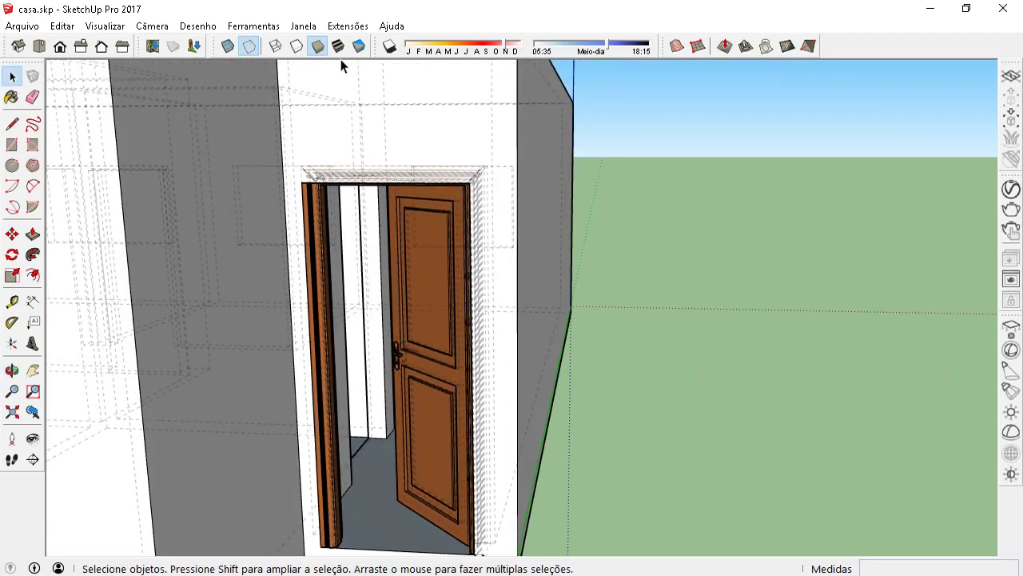
Step: Turn Back Edges off and view the house from an elevated angle
{"action": "left_click", "coordinate": [250, 50]}
{"action": "scroll", "coordinate": [770, 291], "scroll_direction": "down", "scroll_amount": 3}
{"action": "mouse_move", "coordinate": [674, 343]}
{"action": "middle_mouse_down"}
{"action": "mouse_move", "coordinate": [562, 347]}
{"action": "mouse_move", "coordinate": [525, 469]}
{"action": "middle_mouse_up"}
{"action": "scroll", "coordinate": [501, 400], "scroll_direction": "up", "scroll_amount": 2}
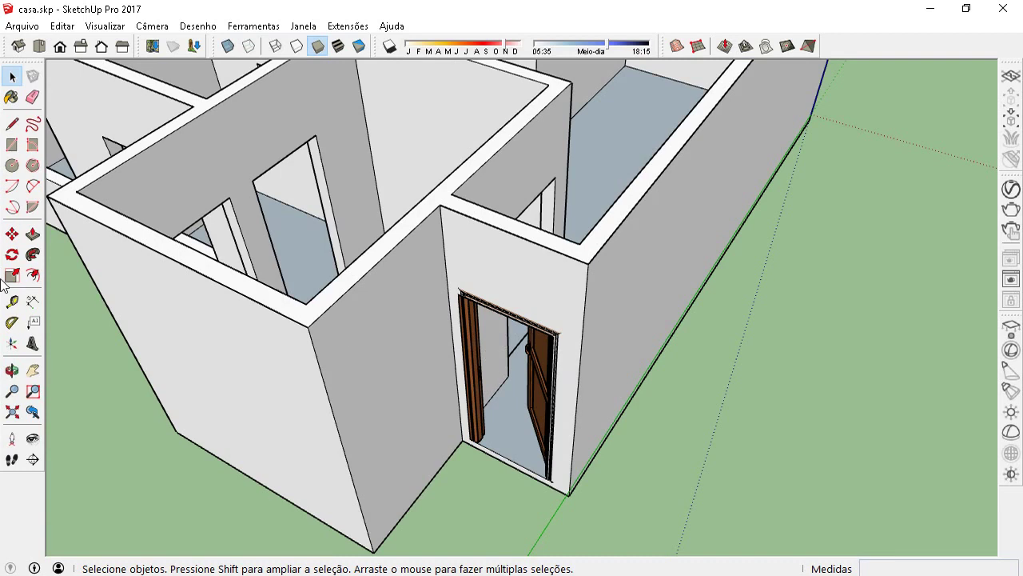
Step: Select the door and start the Scale tool, trying the height grip but keeping the original height
{"action": "left_click", "coordinate": [541, 412]}
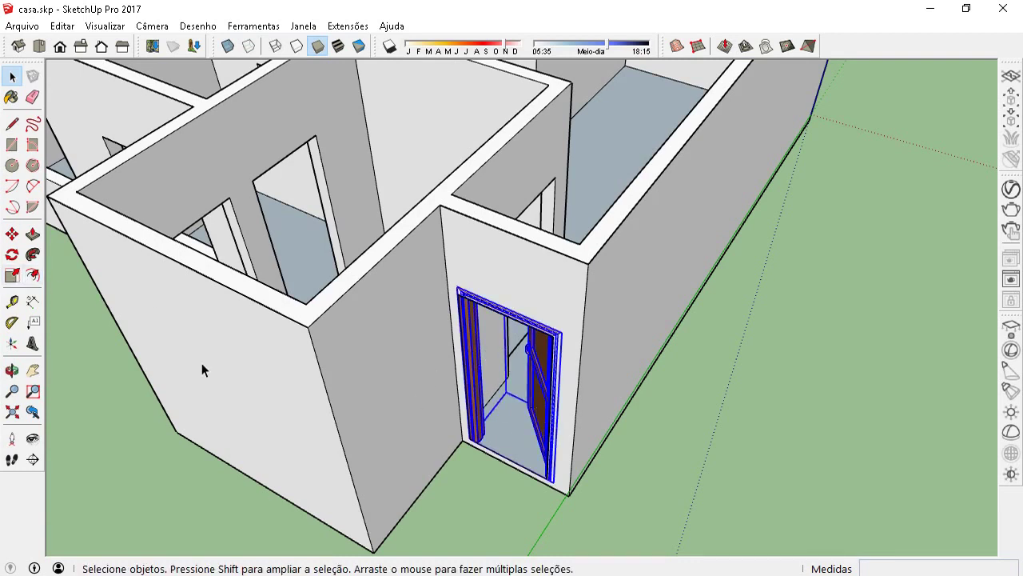
{"action": "left_click", "coordinate": [12, 276]}
{"action": "scroll", "coordinate": [589, 475], "scroll_direction": "up", "scroll_amount": 1}
{"action": "scroll", "coordinate": [497, 435], "scroll_direction": "up", "scroll_amount": 3}
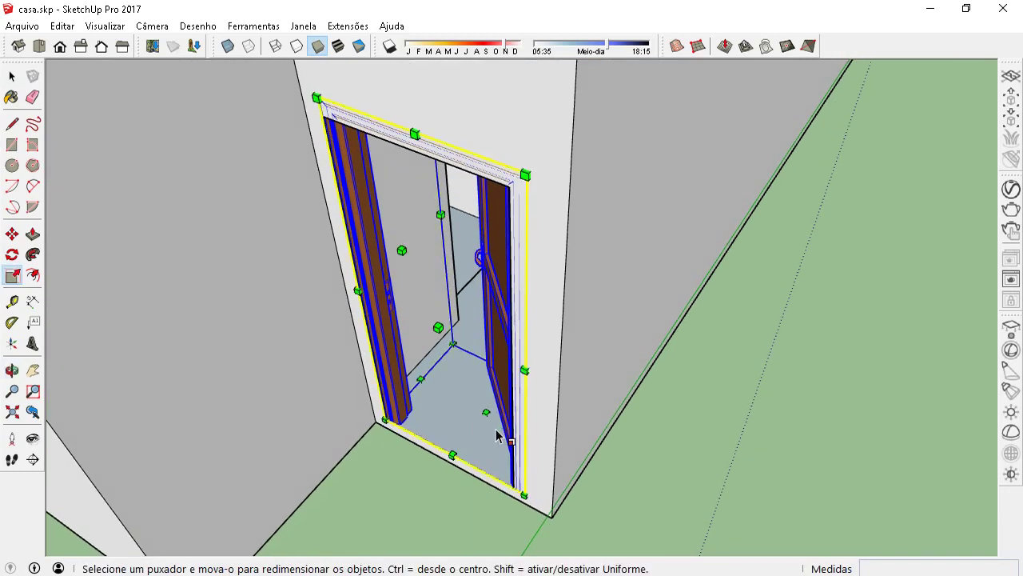
{"action": "mouse_move", "coordinate": [410, 247]}
{"action": "middle_mouse_down"}
{"action": "mouse_move", "coordinate": [450, 259]}
{"action": "mouse_move", "coordinate": [440, 347]}
{"action": "mouse_move", "coordinate": [462, 369]}
{"action": "middle_mouse_up"}
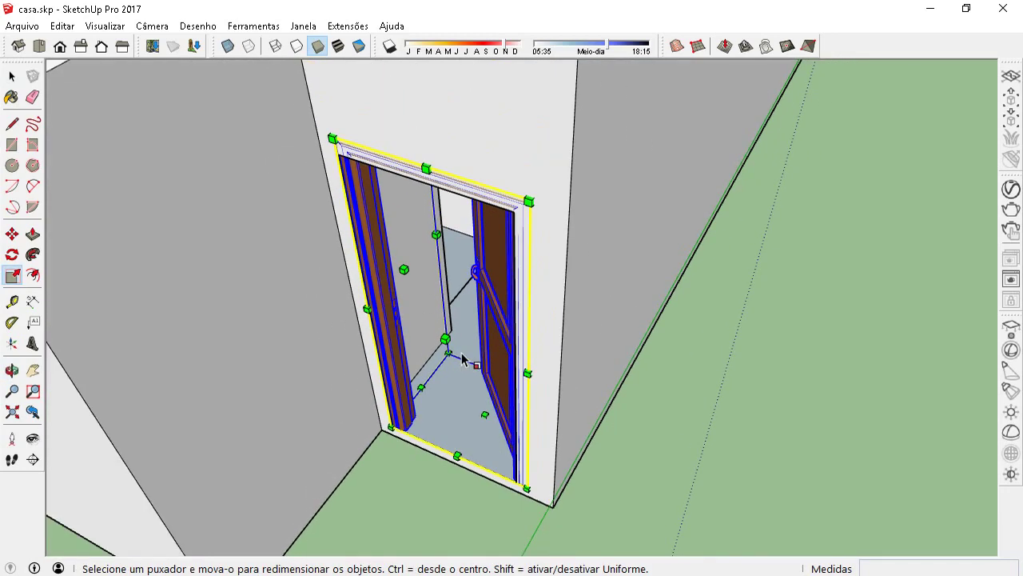
{"action": "scroll", "coordinate": [419, 169], "scroll_direction": "up", "scroll_amount": 1}
{"action": "left_click_drag", "start_coordinate": [429, 168], "coordinate": [436, 195]}
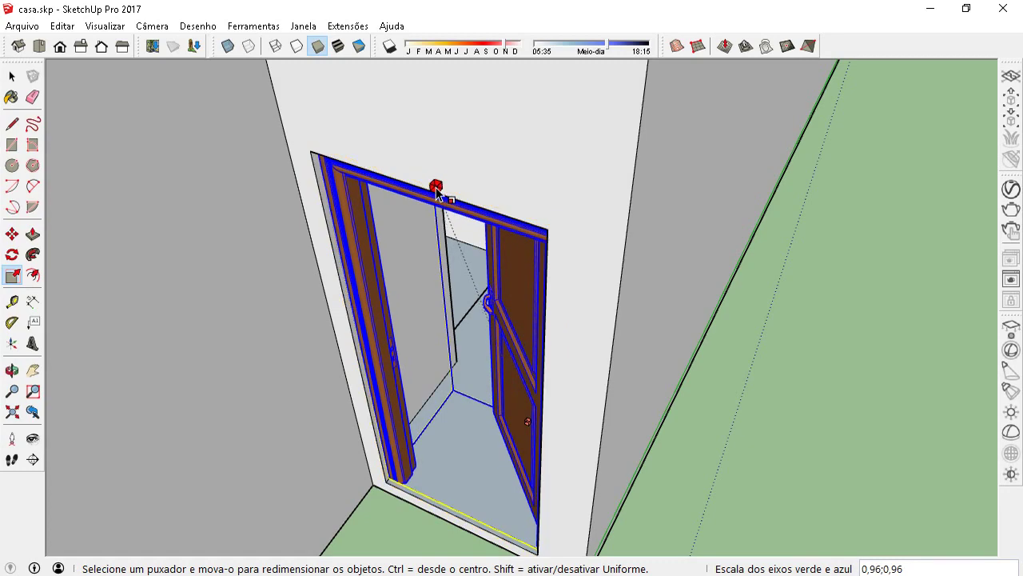
{"action": "left_click_drag", "start_coordinate": [435, 200], "coordinate": [433, 192]}
{"action": "mouse_move", "coordinate": [432, 192]}
{"action": "middle_mouse_down"}
{"action": "mouse_move", "coordinate": [564, 282]}
{"action": "mouse_move", "coordinate": [600, 417]}
{"action": "middle_mouse_up"}
{"action": "scroll", "coordinate": [602, 411], "scroll_direction": "up", "scroll_amount": 2}
Step: Scale the door's width to about 0.92 so it fills the wall opening
{"action": "left_click_drag", "start_coordinate": [603, 409], "coordinate": [601, 418]}
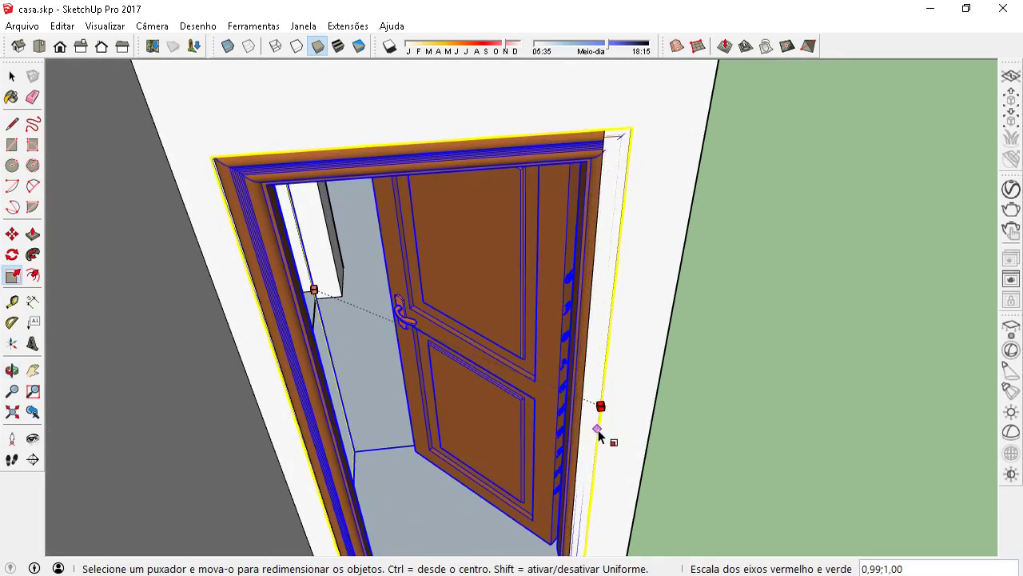
{"action": "left_click_drag", "start_coordinate": [602, 417], "coordinate": [600, 410]}
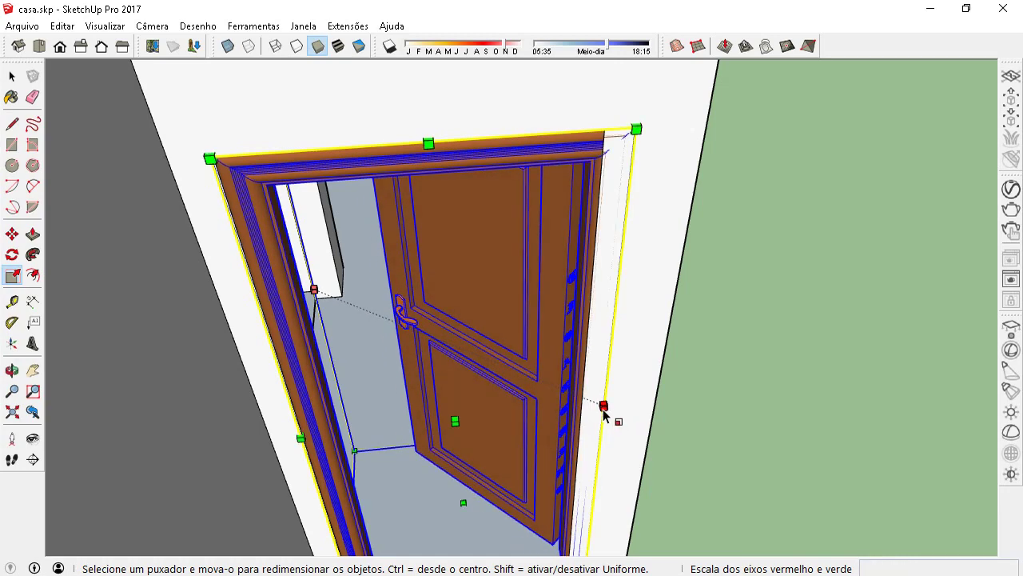
{"action": "scroll", "coordinate": [565, 404], "scroll_direction": "down", "scroll_amount": 3}
{"action": "middle_click_drag", "start_coordinate": [566, 403], "coordinate": [461, 420]}
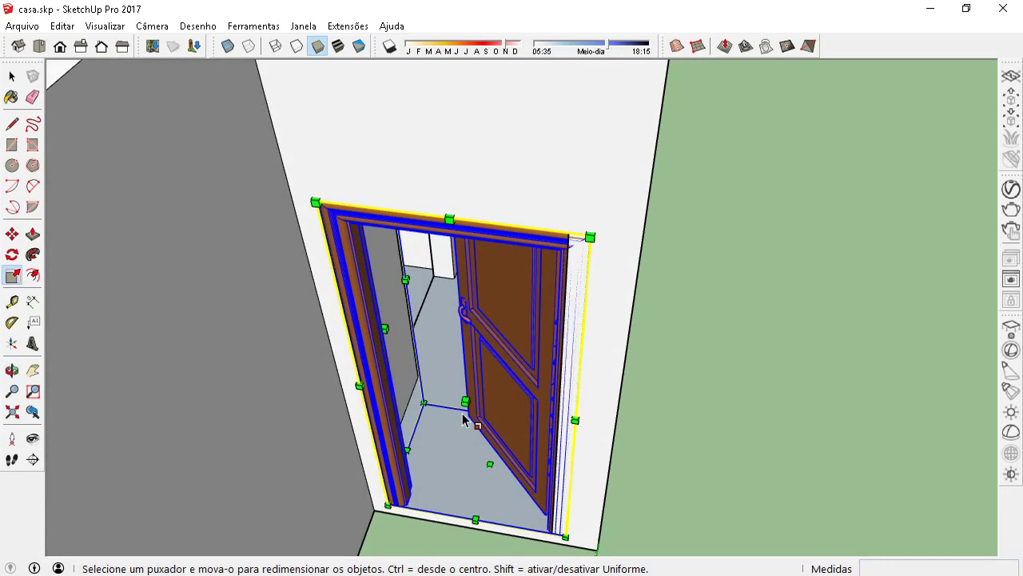
{"action": "left_click_drag", "start_coordinate": [466, 402], "coordinate": [462, 414]}
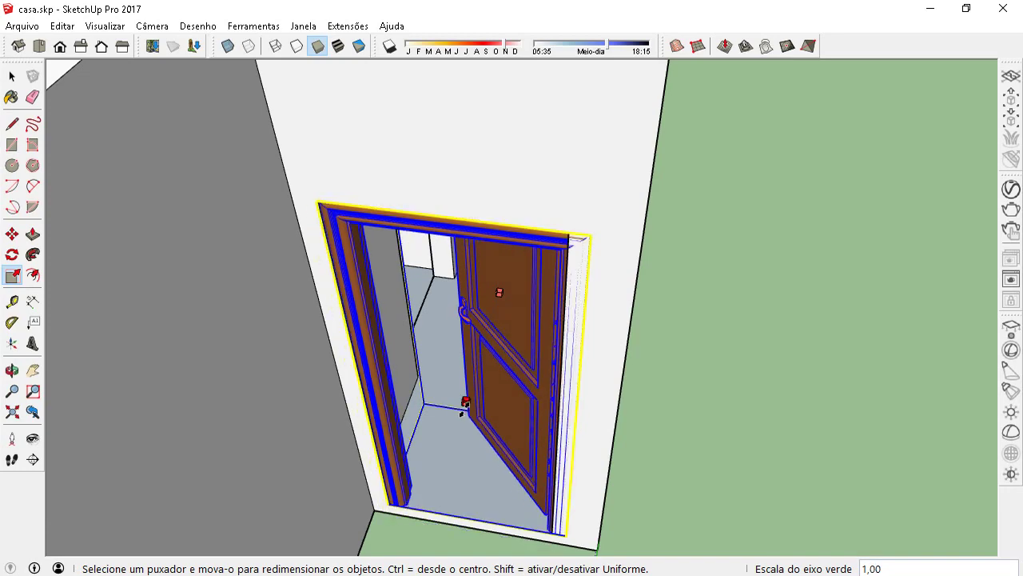
{"action": "left_click_drag", "start_coordinate": [461, 413], "coordinate": [467, 416]}
{"action": "middle_click_drag", "start_coordinate": [472, 421], "coordinate": [644, 415]}
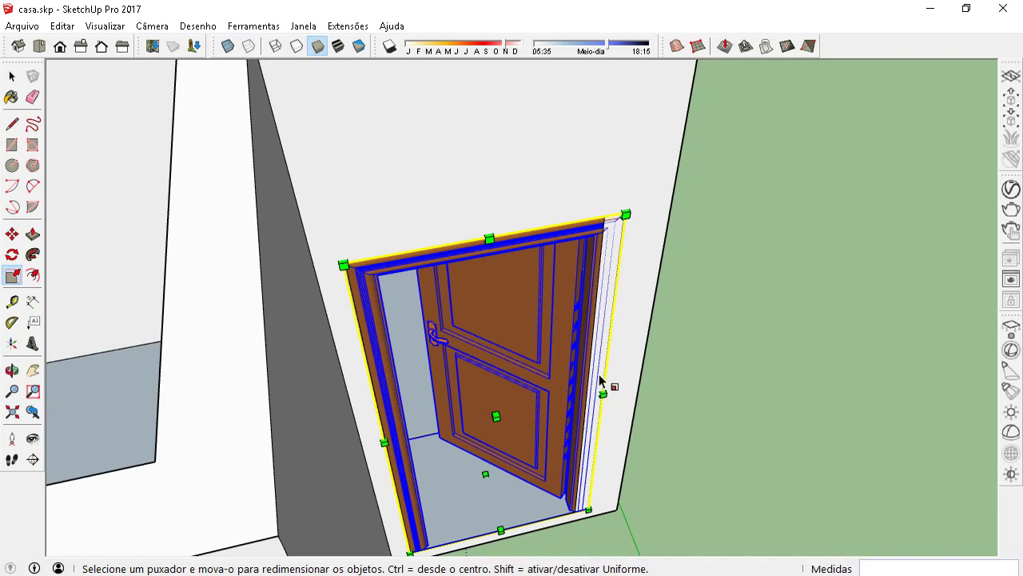
{"action": "mouse_move", "coordinate": [605, 397]}
{"action": "left_mouse_down"}
{"action": "mouse_move", "coordinate": [586, 400]}
{"action": "mouse_move", "coordinate": [624, 392]}
{"action": "mouse_move", "coordinate": [591, 400]}
{"action": "left_mouse_up"}
{"action": "mouse_move", "coordinate": [592, 400]}
{"action": "middle_mouse_down"}
{"action": "mouse_move", "coordinate": [389, 304]}
{"action": "mouse_move", "coordinate": [283, 239]}
{"action": "mouse_move", "coordinate": [140, 349]}
{"action": "mouse_move", "coordinate": [425, 238]}
{"action": "mouse_move", "coordinate": [535, 231]}
{"action": "mouse_move", "coordinate": [384, 265]}
{"action": "middle_mouse_up"}
{"action": "scroll", "coordinate": [536, 227], "scroll_direction": "up", "scroll_amount": 3}
{"action": "mouse_move", "coordinate": [536, 226]}
{"action": "middle_mouse_down"}
{"action": "mouse_move", "coordinate": [365, 104]}
{"action": "mouse_move", "coordinate": [680, 151]}
{"action": "mouse_move", "coordinate": [789, 256]}
{"action": "mouse_move", "coordinate": [799, 233]}
{"action": "mouse_move", "coordinate": [658, 290]}
{"action": "middle_mouse_up"}
{"action": "key", "text": "space"}
Step: Open the door component for editing and orbit the house so the door faces the camera
{"action": "right_click", "coordinate": [645, 271]}
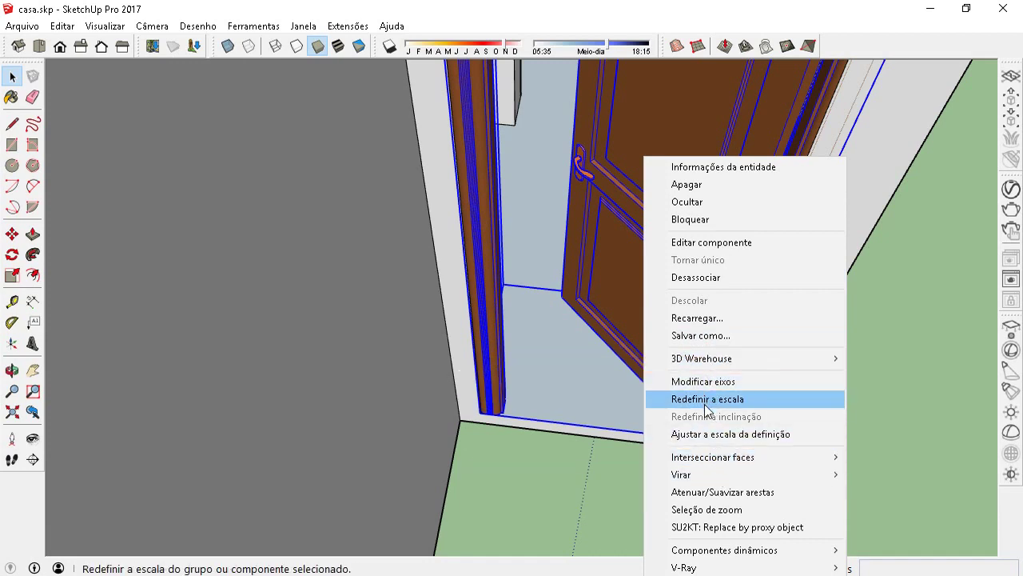
{"action": "left_click", "coordinate": [692, 242]}
{"action": "left_click", "coordinate": [683, 243]}
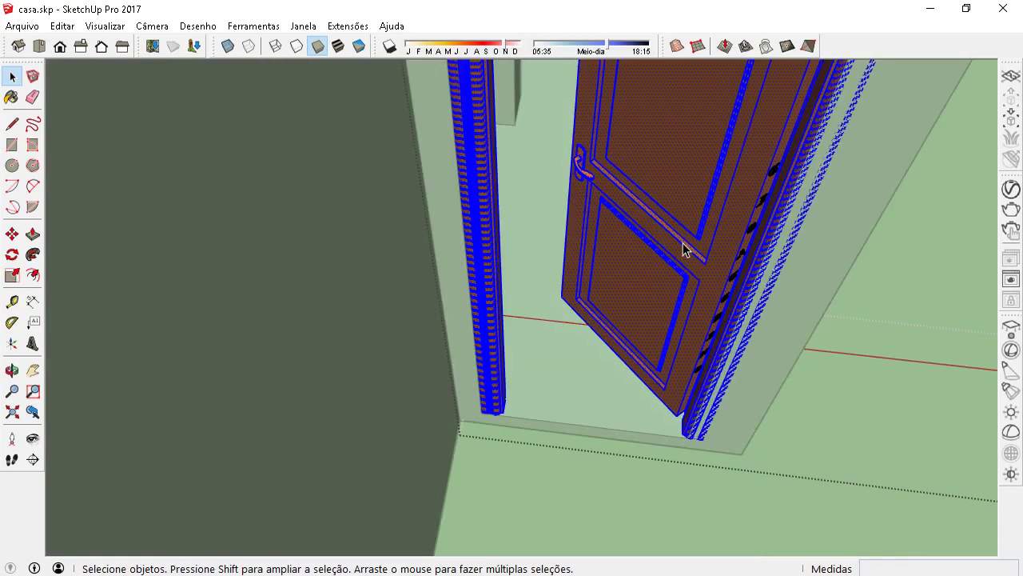
{"action": "scroll", "coordinate": [624, 304], "scroll_direction": "down", "scroll_amount": 5}
{"action": "scroll", "coordinate": [640, 394], "scroll_direction": "down", "scroll_amount": 2}
{"action": "mouse_move", "coordinate": [641, 394]}
{"action": "middle_mouse_down"}
{"action": "mouse_move", "coordinate": [638, 356]}
{"action": "mouse_move", "coordinate": [554, 373]}
{"action": "middle_mouse_up"}
{"action": "scroll", "coordinate": [426, 326], "scroll_direction": "up", "scroll_amount": 3}
{"action": "mouse_move", "coordinate": [426, 326]}
{"action": "middle_mouse_down"}
{"action": "mouse_move", "coordinate": [469, 359]}
{"action": "mouse_move", "coordinate": [579, 359]}
{"action": "mouse_move", "coordinate": [491, 418]}
{"action": "mouse_move", "coordinate": [624, 384]}
{"action": "mouse_move", "coordinate": [685, 322]}
{"action": "middle_mouse_up"}
Step: Select the door and readjust its width with the Scale tool's side grip
{"action": "left_click", "coordinate": [623, 385]}
{"action": "left_click", "coordinate": [741, 412]}
{"action": "middle_click_drag", "start_coordinate": [740, 412], "coordinate": [751, 345]}
{"action": "scroll", "coordinate": [720, 336], "scroll_direction": "up", "scroll_amount": 3}
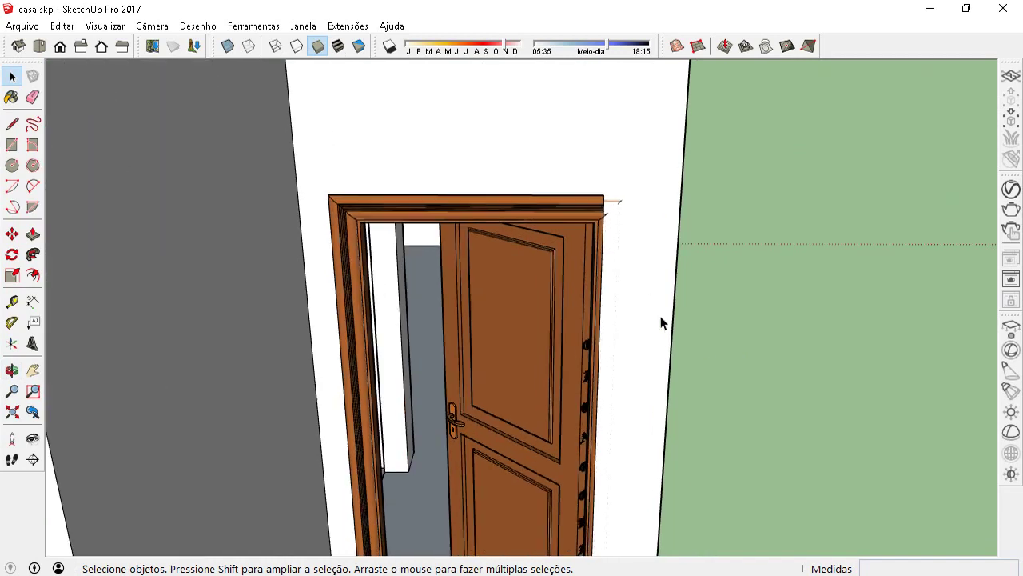
{"action": "left_click", "coordinate": [565, 344]}
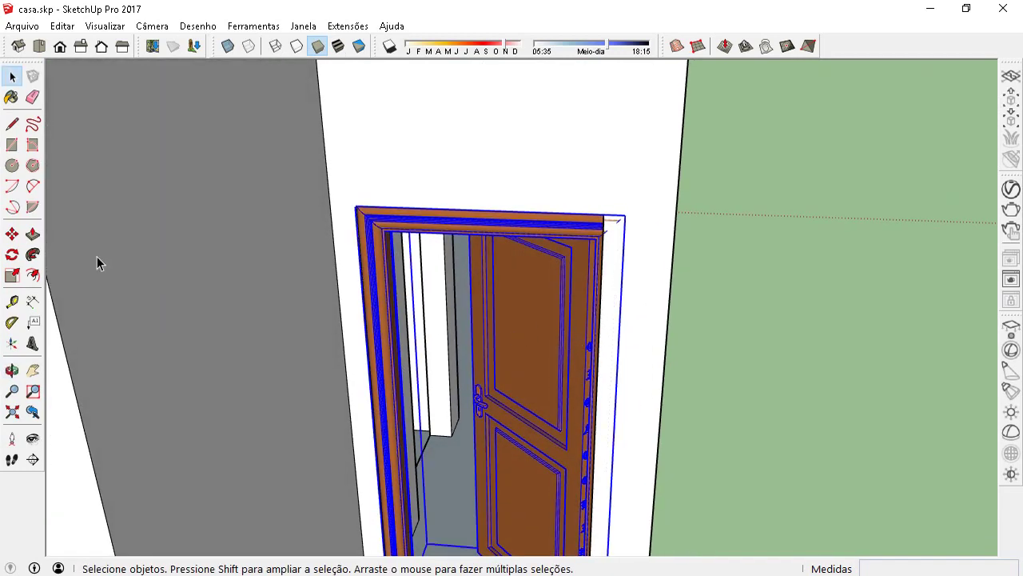
{"action": "left_click", "coordinate": [14, 276]}
{"action": "mouse_move", "coordinate": [251, 343]}
{"action": "middle_mouse_down"}
{"action": "mouse_move", "coordinate": [655, 429]}
{"action": "mouse_move", "coordinate": [632, 447]}
{"action": "middle_mouse_up"}
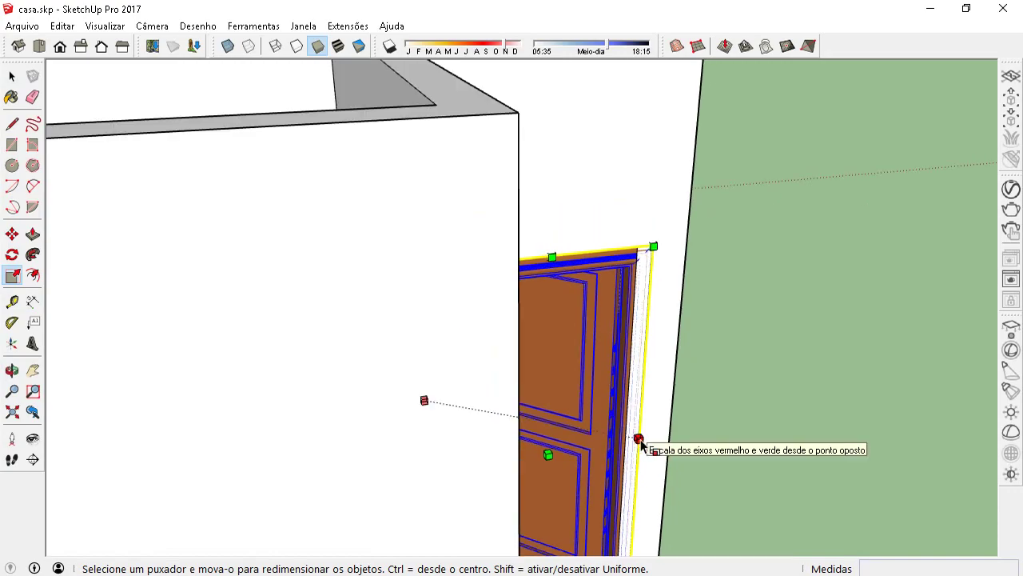
{"action": "left_click_drag", "start_coordinate": [639, 441], "coordinate": [630, 445]}
{"action": "mouse_move", "coordinate": [628, 442]}
{"action": "middle_mouse_down"}
{"action": "mouse_move", "coordinate": [601, 437]}
{"action": "mouse_move", "coordinate": [644, 304]}
{"action": "middle_mouse_up"}
{"action": "scroll", "coordinate": [669, 391], "scroll_direction": "down", "scroll_amount": 3}
Step: Orbit out over the rooms to check the door fits its doorway
{"action": "mouse_move", "coordinate": [792, 423]}
{"action": "middle_mouse_down"}
{"action": "mouse_move", "coordinate": [573, 304]}
{"action": "mouse_move", "coordinate": [610, 171]}
{"action": "mouse_move", "coordinate": [612, 419]}
{"action": "mouse_move", "coordinate": [212, 301]}
{"action": "mouse_move", "coordinate": [754, 267]}
{"action": "mouse_move", "coordinate": [493, 425]}
{"action": "mouse_move", "coordinate": [283, 411]}
{"action": "mouse_move", "coordinate": [288, 272]}
{"action": "mouse_move", "coordinate": [753, 320]}
{"action": "mouse_move", "coordinate": [590, 267]}
{"action": "mouse_move", "coordinate": [729, 316]}
{"action": "middle_mouse_up"}
{"action": "scroll", "coordinate": [516, 400], "scroll_direction": "down", "scroll_amount": 5}
{"action": "scroll", "coordinate": [288, 272], "scroll_direction": "up", "scroll_amount": 3}
{"action": "scroll", "coordinate": [753, 320], "scroll_direction": "up", "scroll_amount": 2}
{"action": "mouse_move", "coordinate": [562, 280]}
{"action": "middle_mouse_down"}
{"action": "mouse_move", "coordinate": [455, 208]}
{"action": "mouse_move", "coordinate": [379, 326]}
{"action": "middle_mouse_up"}
{"action": "left_click", "coordinate": [20, 28]}
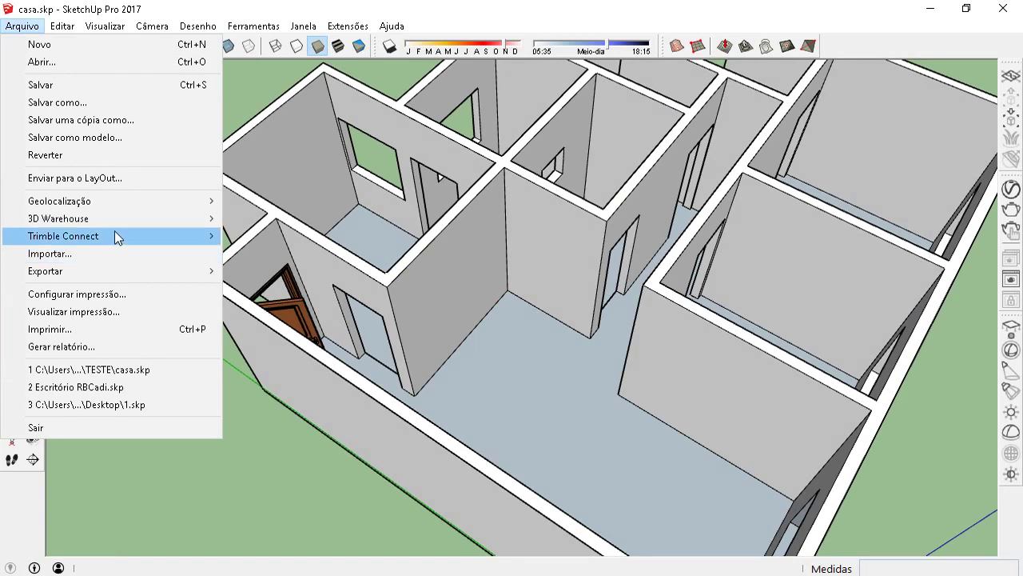
Step: Search 3D Warehouse for 'porta' and browse the door results
{"action": "mouse_move", "coordinate": [59, 219]}
{"action": "left_click", "coordinate": [256, 220]}
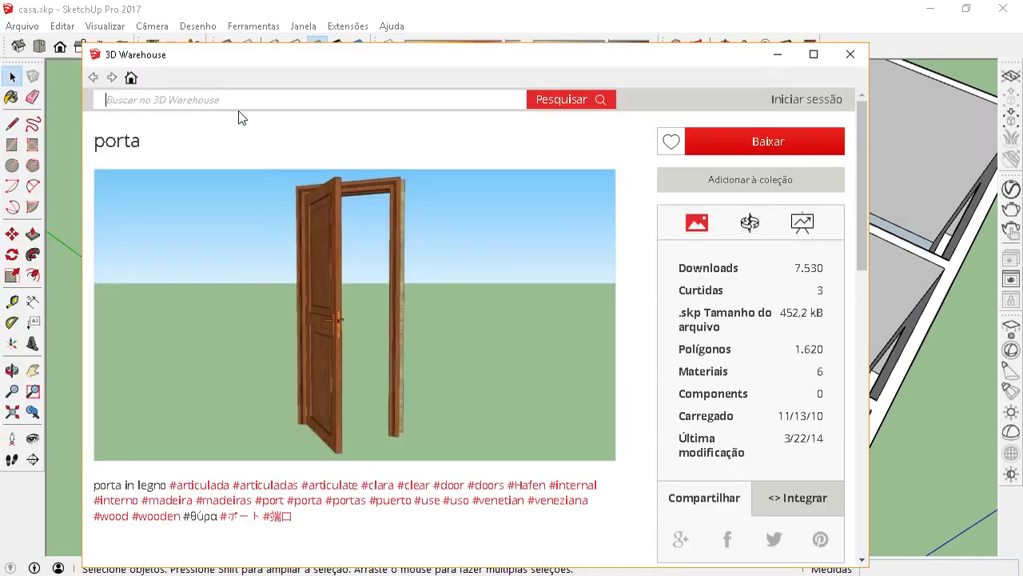
{"action": "type", "text": "porta"}
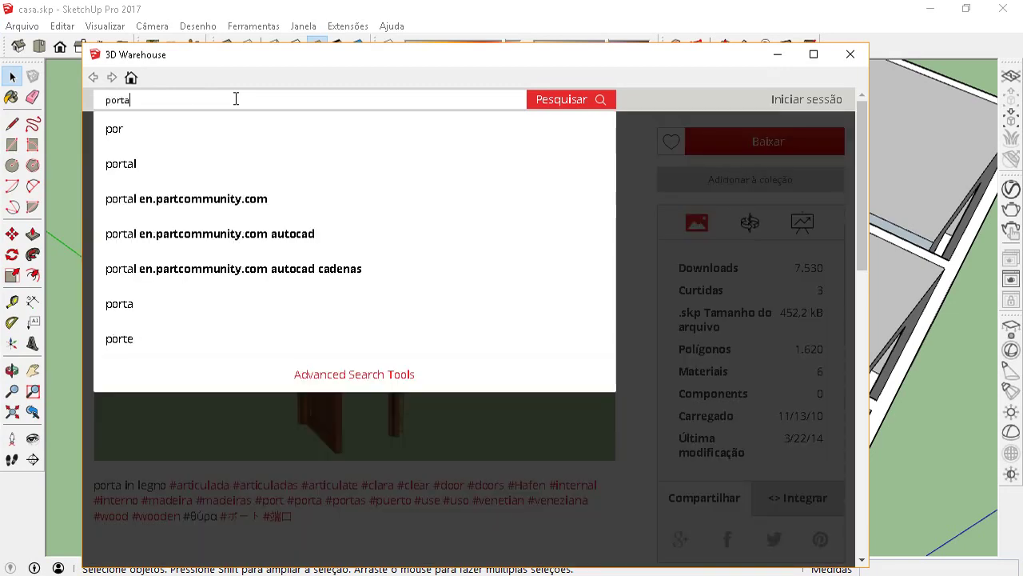
{"action": "key", "text": "Return"}
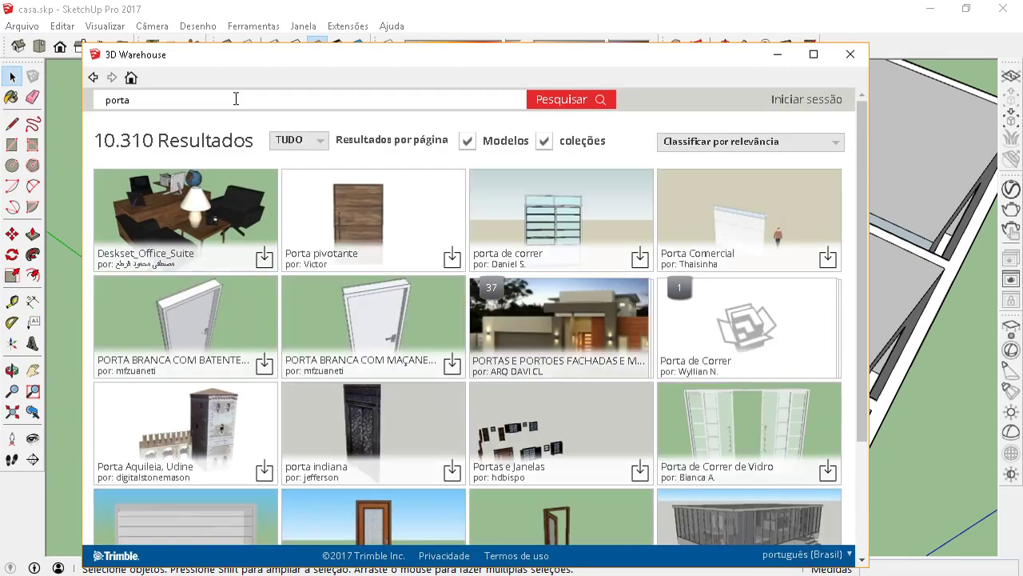
{"action": "scroll", "coordinate": [289, 130], "scroll_direction": "down", "scroll_amount": 1}
{"action": "scroll", "coordinate": [360, 235], "scroll_direction": "down", "scroll_amount": 2}
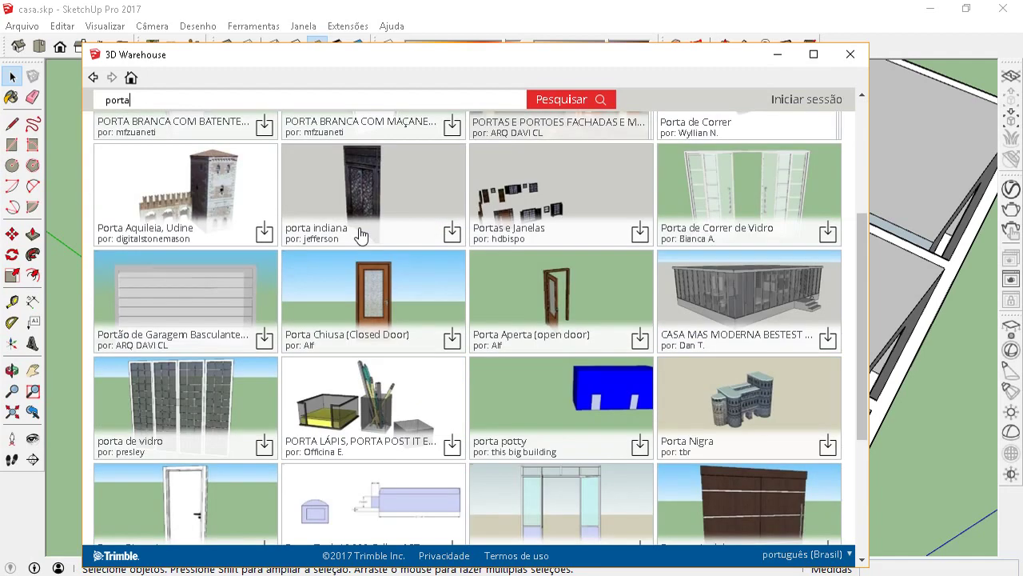
{"action": "scroll", "coordinate": [360, 234], "scroll_direction": "up", "scroll_amount": 3}
{"action": "scroll", "coordinate": [356, 230], "scroll_direction": "down", "scroll_amount": 1}
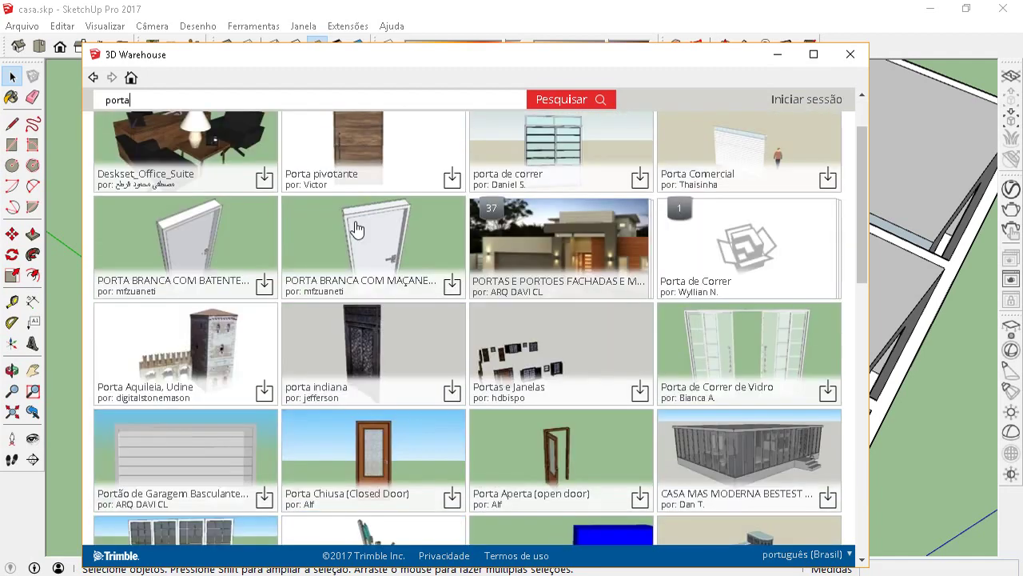
{"action": "scroll", "coordinate": [352, 227], "scroll_direction": "up", "scroll_amount": 1}
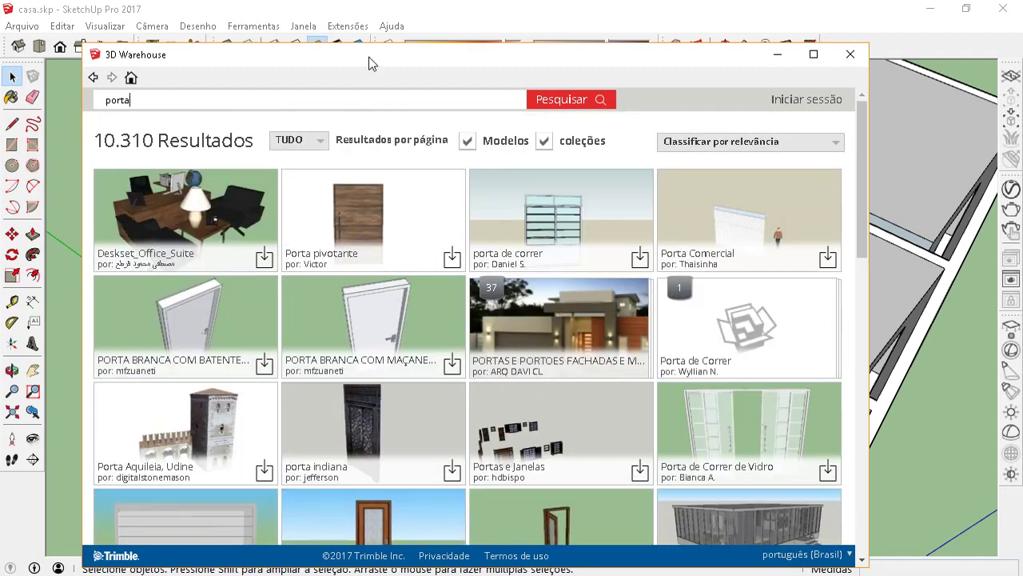
{"action": "left_click_drag", "start_coordinate": [379, 53], "coordinate": [390, 36]}
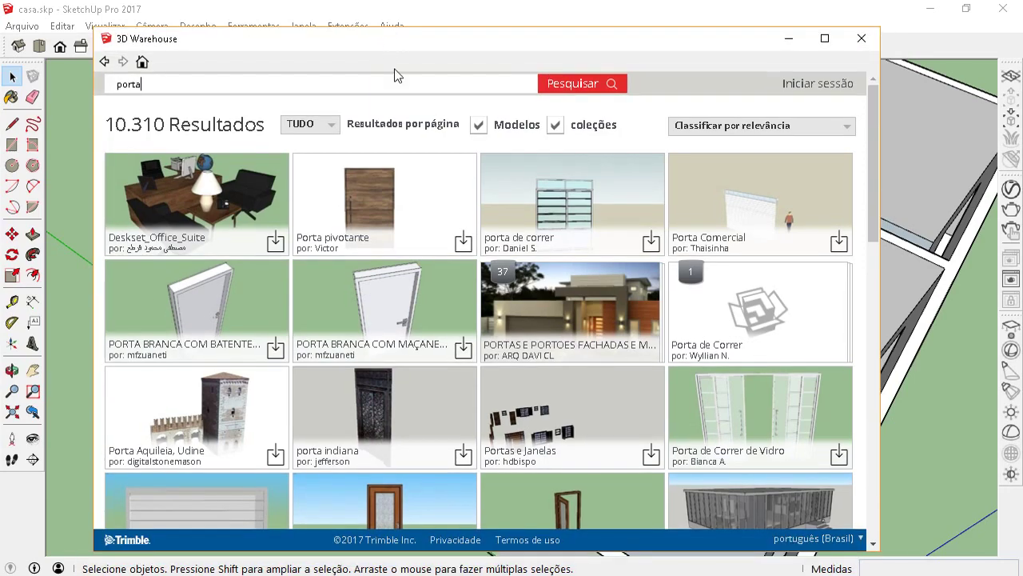
{"action": "scroll", "coordinate": [379, 269], "scroll_direction": "down", "scroll_amount": 1}
{"action": "scroll", "coordinate": [381, 264], "scroll_direction": "up", "scroll_amount": 1}
{"action": "scroll", "coordinate": [381, 257], "scroll_direction": "down", "scroll_amount": 1}
{"action": "scroll", "coordinate": [379, 255], "scroll_direction": "down", "scroll_amount": 2}
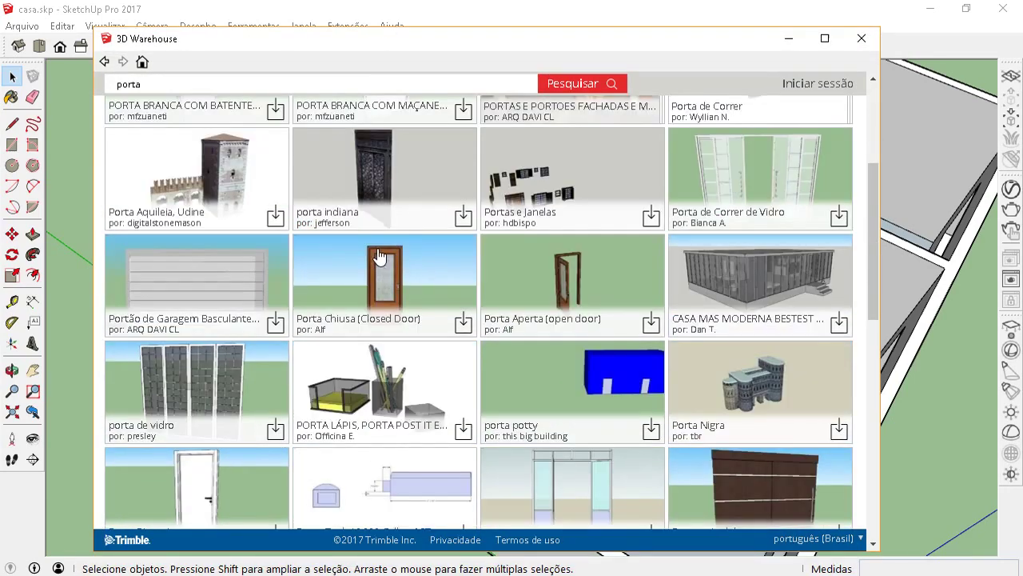
{"action": "scroll", "coordinate": [379, 254], "scroll_direction": "down", "scroll_amount": 3}
{"action": "scroll", "coordinate": [379, 252], "scroll_direction": "down", "scroll_amount": 3}
{"action": "scroll", "coordinate": [379, 253], "scroll_direction": "down", "scroll_amount": 2}
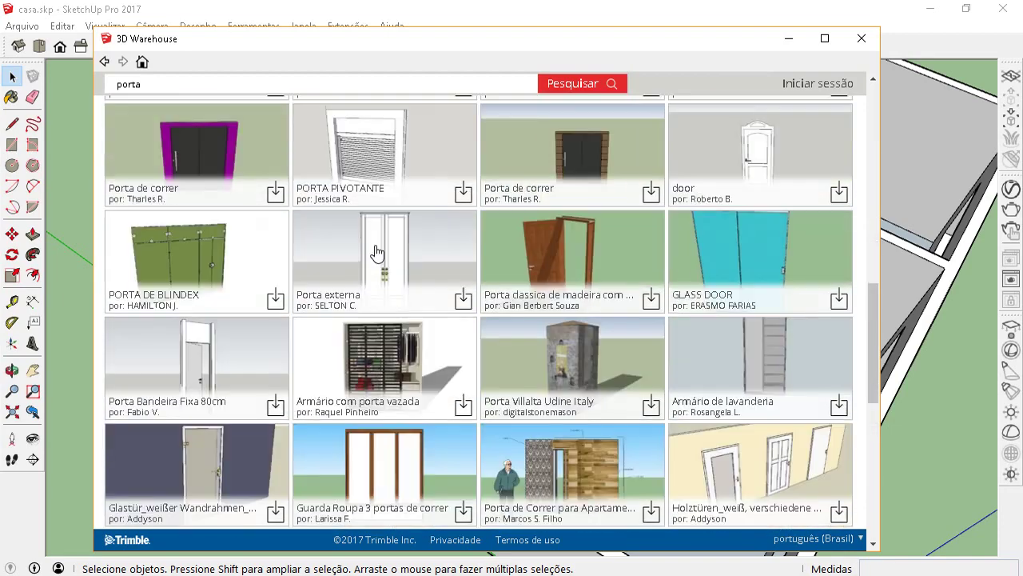
{"action": "scroll", "coordinate": [377, 250], "scroll_direction": "down", "scroll_amount": 1}
{"action": "scroll", "coordinate": [376, 250], "scroll_direction": "down", "scroll_amount": 1}
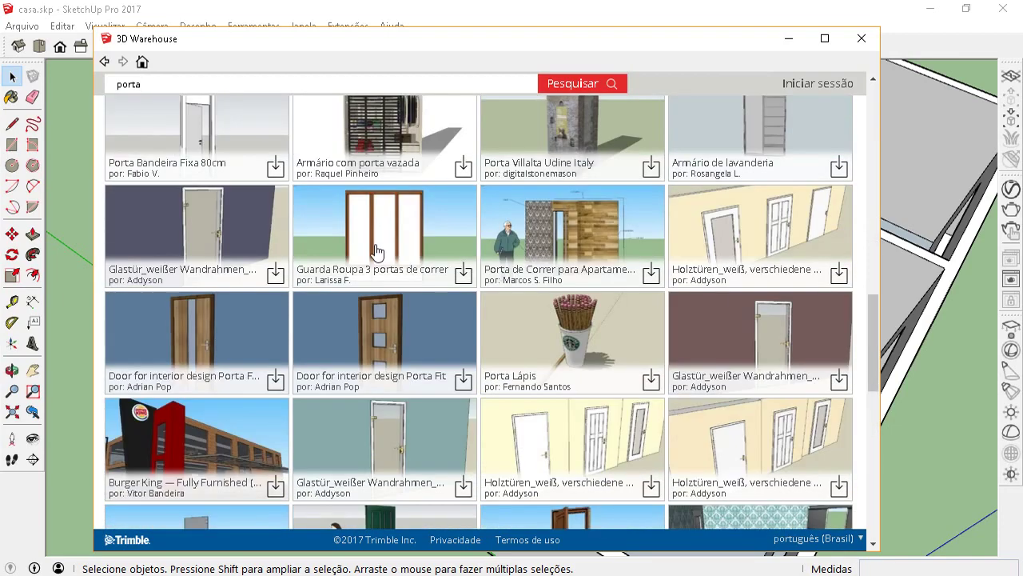
{"action": "scroll", "coordinate": [377, 251], "scroll_direction": "down", "scroll_amount": 2}
{"action": "scroll", "coordinate": [377, 252], "scroll_direction": "down", "scroll_amount": 2}
{"action": "scroll", "coordinate": [377, 252], "scroll_direction": "down", "scroll_amount": 1}
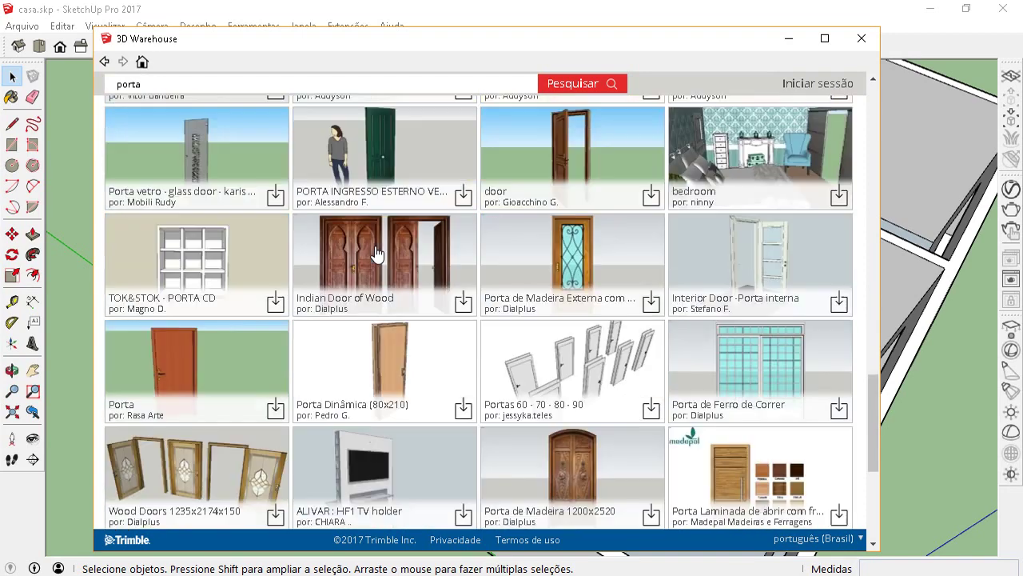
Step: Refine the 3D Warehouse search to 'porta de madeira'
{"action": "left_click", "coordinate": [177, 368]}
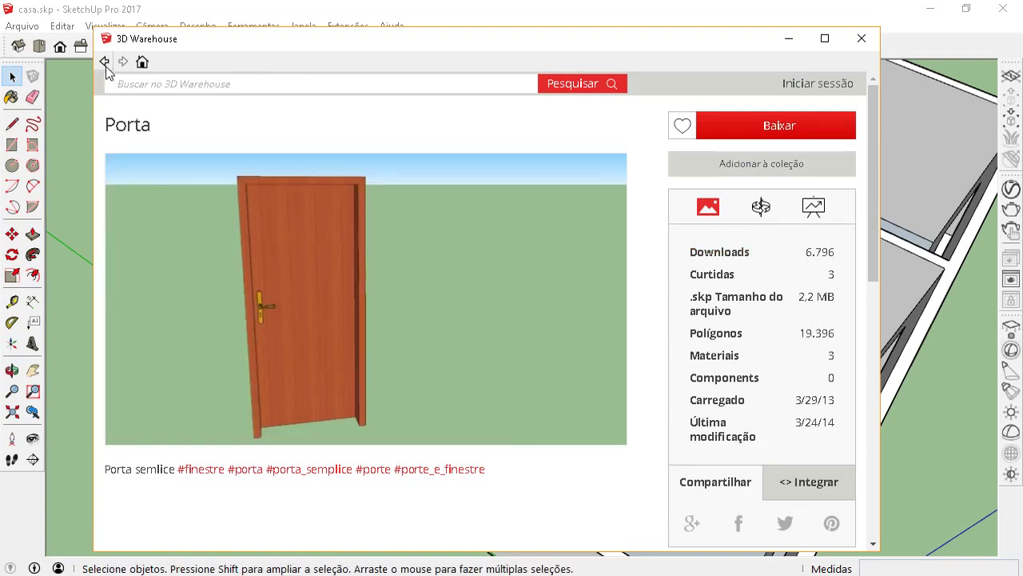
{"action": "type", "text": "porta"}
{"action": "key", "text": "Return"}
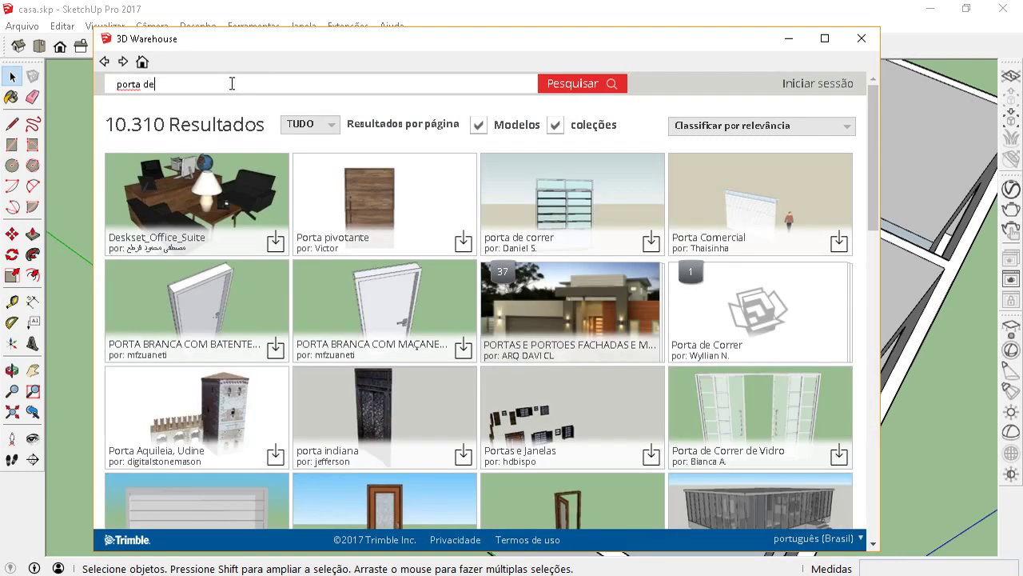
{"action": "type", "text": "e madeira"}
{"action": "key", "text": "Return"}
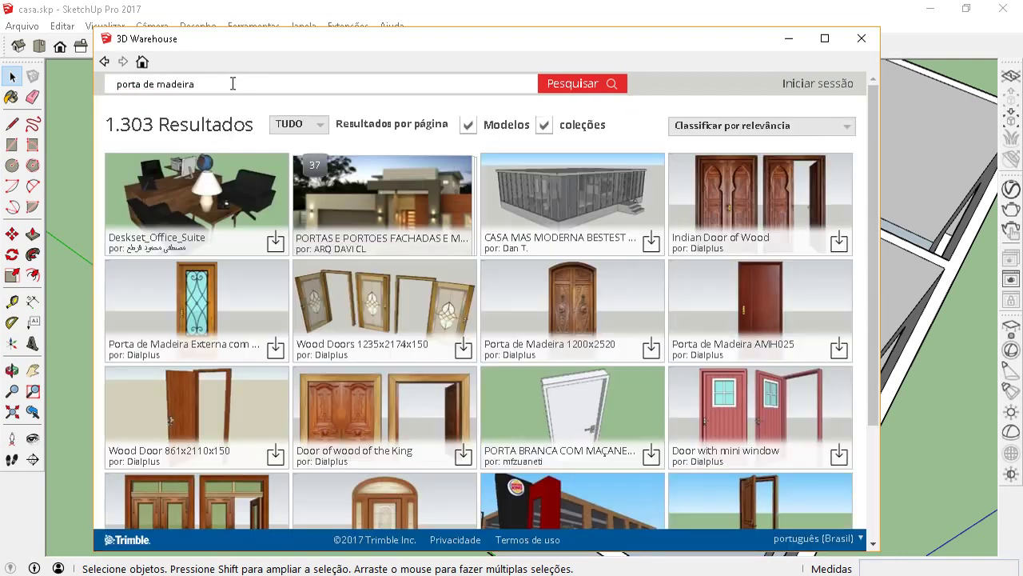
Step: Download Porta de Madeira AMH025 and load it directly into the model
{"action": "left_click", "coordinate": [777, 306]}
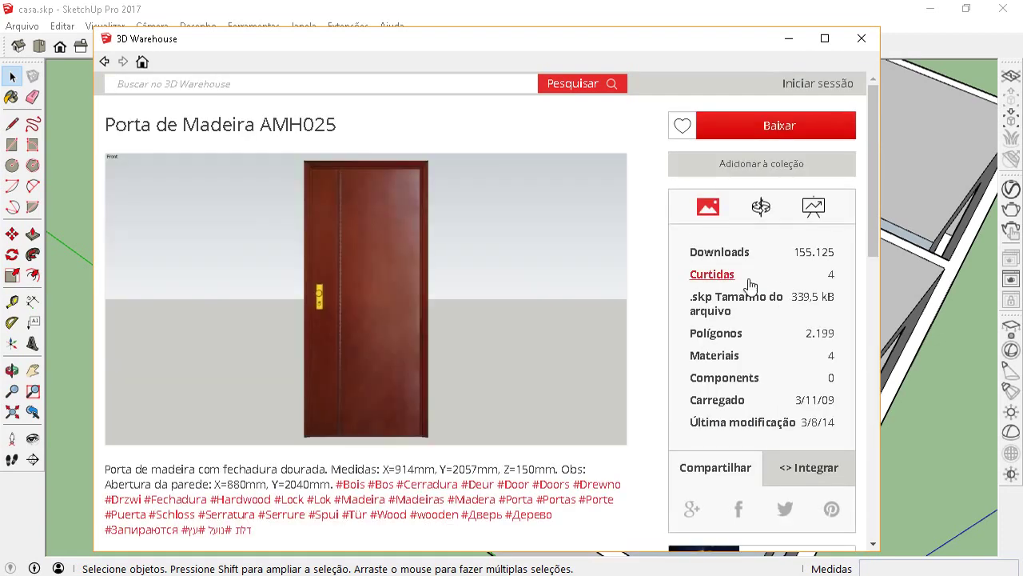
{"action": "left_click", "coordinate": [794, 135]}
{"action": "left_click", "coordinate": [432, 336]}
{"action": "left_click", "coordinate": [319, 373]}
{"action": "mouse_move", "coordinate": [320, 372]}
{"action": "middle_mouse_down"}
{"action": "mouse_move", "coordinate": [495, 363]}
{"action": "mouse_move", "coordinate": [258, 389]}
{"action": "middle_mouse_up"}
Step: Place the door on the ground beside the house and reselect it
{"action": "scroll", "coordinate": [495, 363], "scroll_direction": "down", "scroll_amount": 3}
{"action": "scroll", "coordinate": [379, 252], "scroll_direction": "up", "scroll_amount": 3}
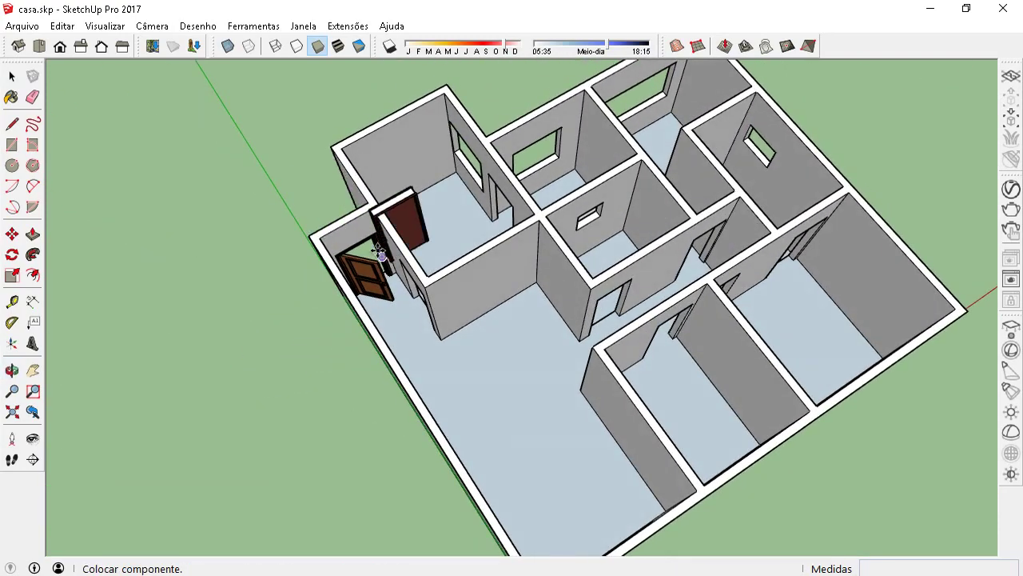
{"action": "scroll", "coordinate": [379, 251], "scroll_direction": "down", "scroll_amount": 3}
{"action": "middle_click_drag", "start_coordinate": [389, 324], "coordinate": [281, 171]}
{"action": "scroll", "coordinate": [744, 338], "scroll_direction": "up", "scroll_amount": 2}
{"action": "scroll", "coordinate": [733, 364], "scroll_direction": "up", "scroll_amount": 3}
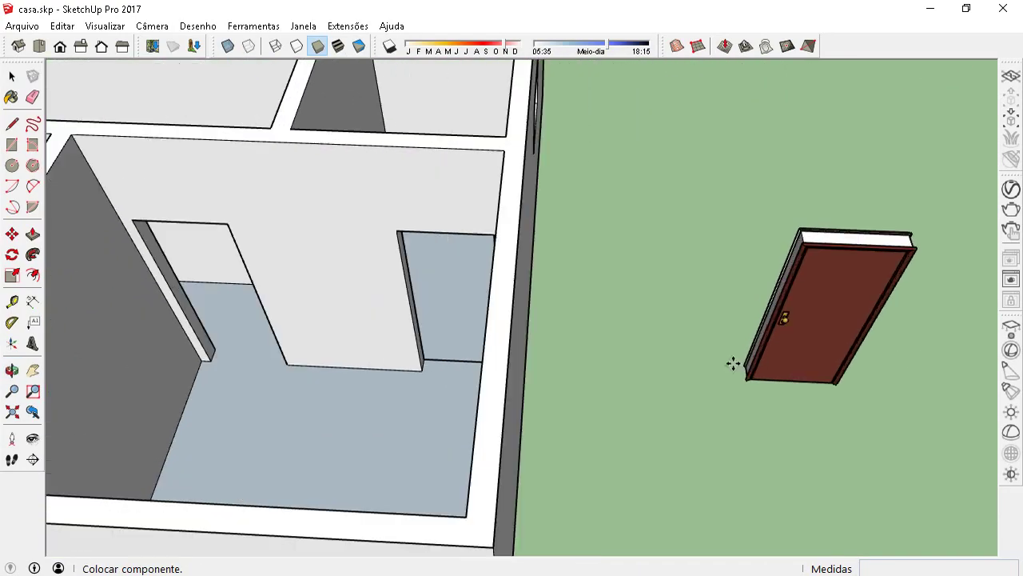
{"action": "scroll", "coordinate": [733, 364], "scroll_direction": "down", "scroll_amount": 1}
{"action": "left_click", "coordinate": [716, 356]}
{"action": "mouse_move", "coordinate": [720, 363]}
{"action": "middle_mouse_down"}
{"action": "mouse_move", "coordinate": [704, 378]}
{"action": "mouse_move", "coordinate": [799, 327]}
{"action": "middle_mouse_up"}
{"action": "scroll", "coordinate": [817, 337], "scroll_direction": "up", "scroll_amount": 3}
{"action": "scroll", "coordinate": [651, 307], "scroll_direction": "down", "scroll_amount": 3}
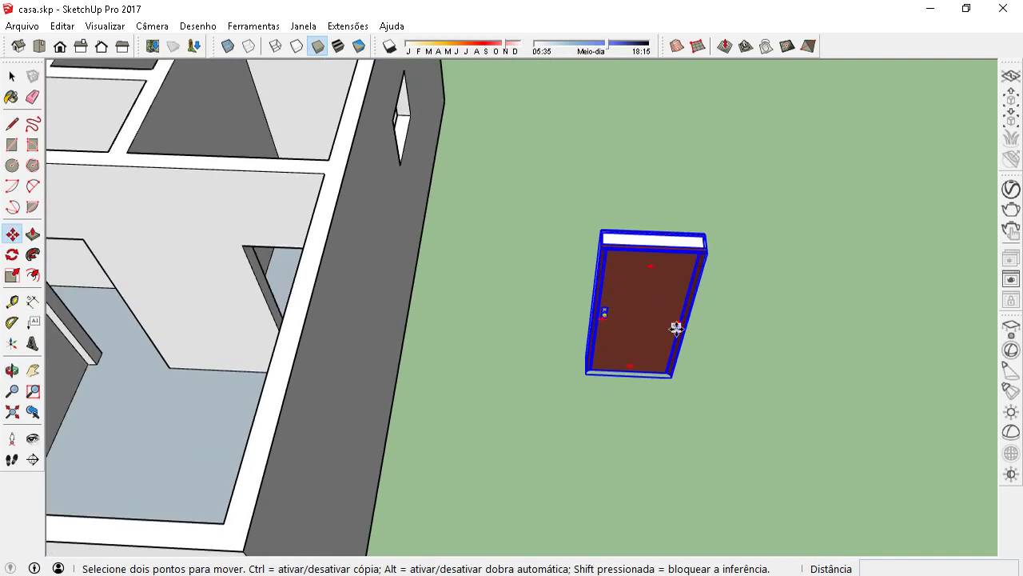
{"action": "scroll", "coordinate": [676, 329], "scroll_direction": "up", "scroll_amount": 3}
{"action": "key", "text": "space"}
{"action": "left_click", "coordinate": [529, 400]}
{"action": "left_click", "coordinate": [553, 347]}
{"action": "middle_click_drag", "start_coordinate": [554, 347], "coordinate": [555, 343]}
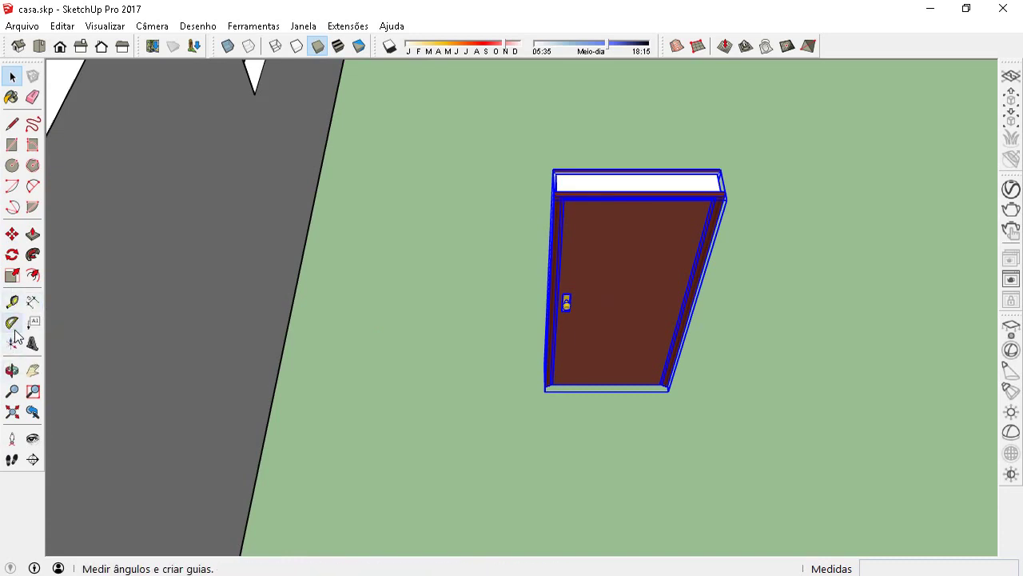
Step: Mirror the door across its width with a -1 scale
{"action": "left_click", "coordinate": [14, 277]}
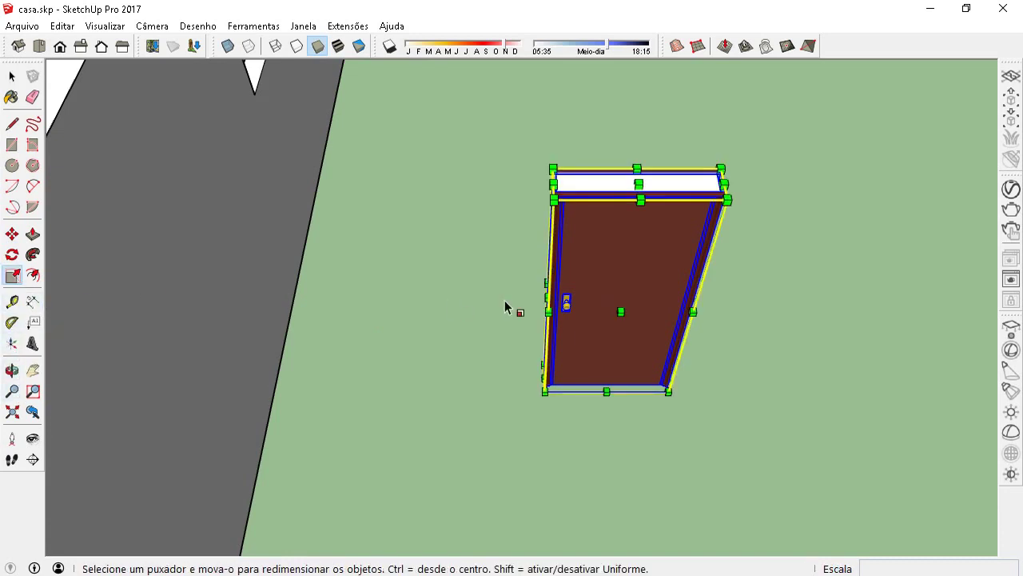
{"action": "left_click_drag", "start_coordinate": [548, 298], "coordinate": [797, 312]}
{"action": "type", "text": "-1"}
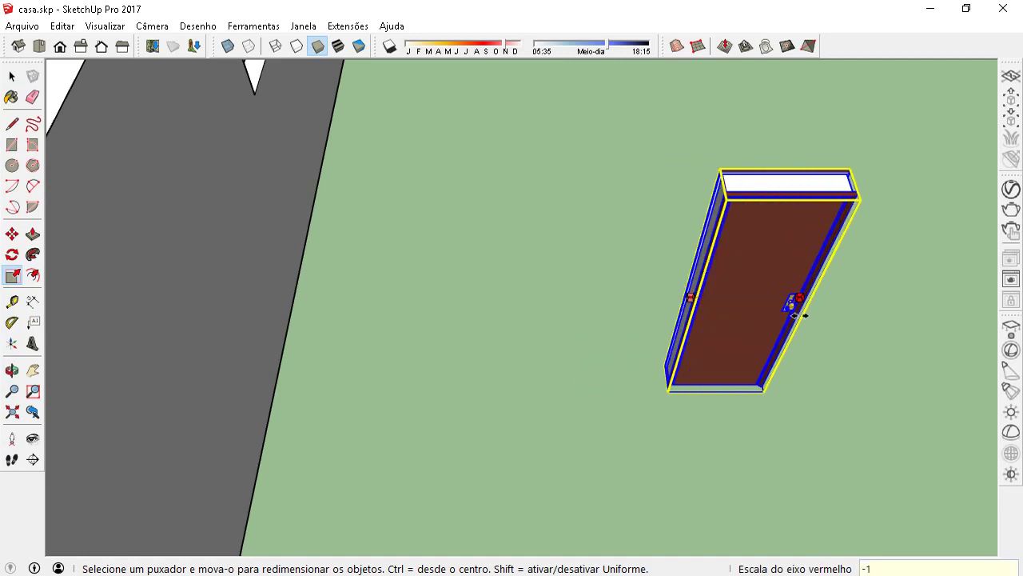
{"action": "key", "text": "Return"}
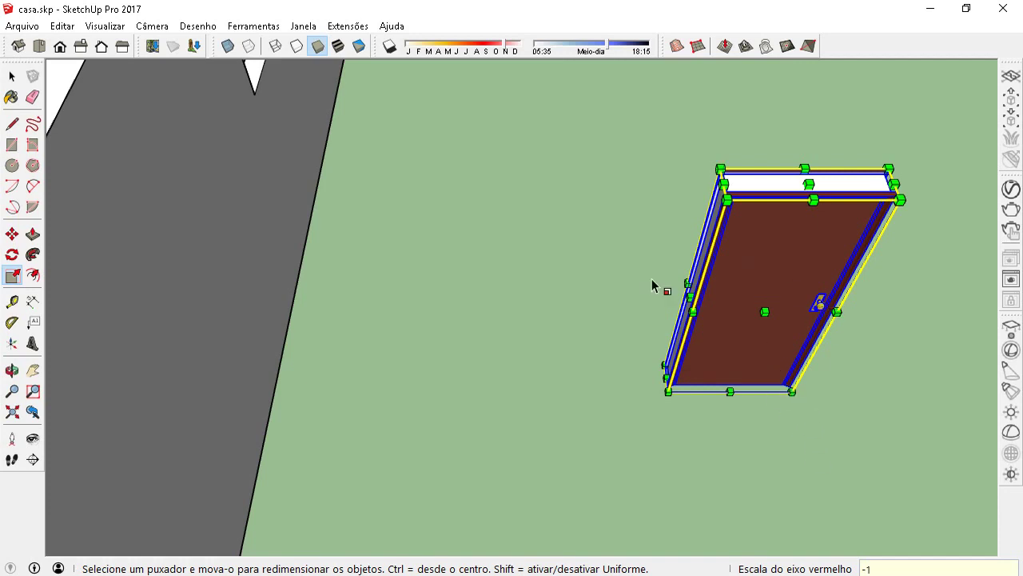
{"action": "left_click_drag", "start_coordinate": [691, 298], "coordinate": [548, 298]}
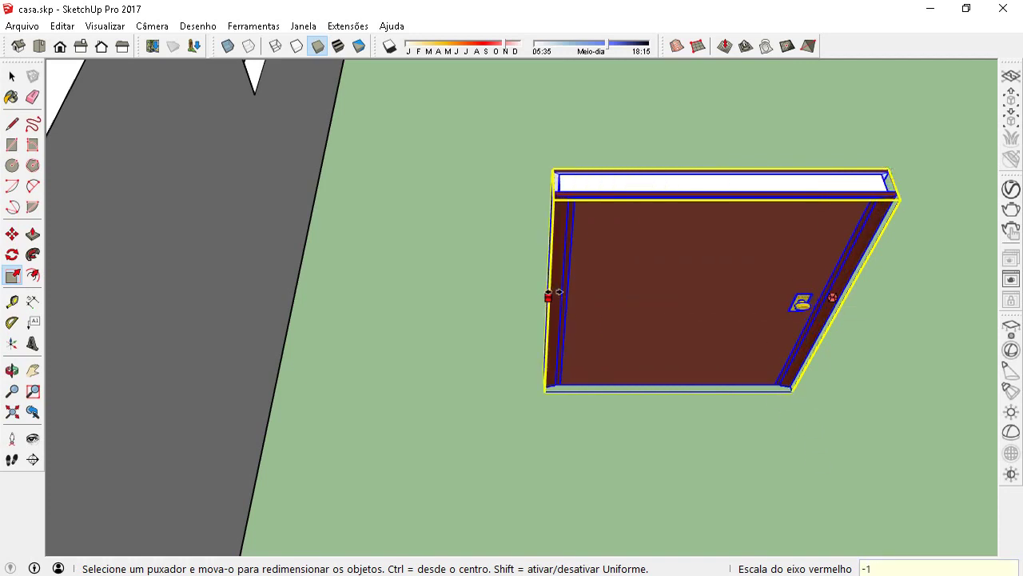
{"action": "key", "text": "Return"}
Step: Widen the door along its red axis by a factor of 1,16
{"action": "mouse_move", "coordinate": [783, 294]}
{"action": "middle_mouse_down"}
{"action": "mouse_move", "coordinate": [736, 277]}
{"action": "mouse_move", "coordinate": [805, 290]}
{"action": "middle_mouse_up"}
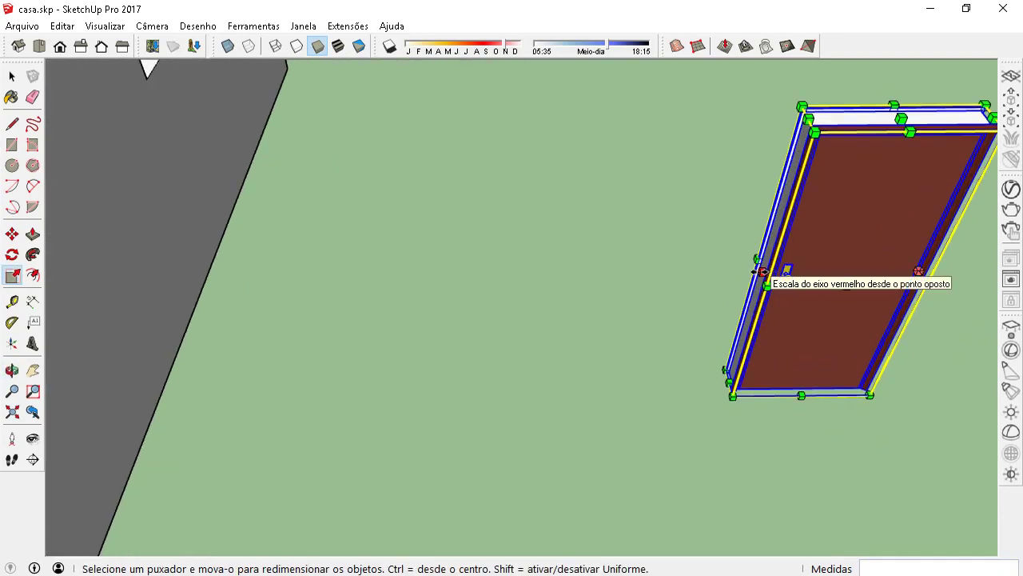
{"action": "left_click_drag", "start_coordinate": [758, 272], "coordinate": [738, 263]}
{"action": "scroll", "coordinate": [720, 288], "scroll_direction": "down", "scroll_amount": 3}
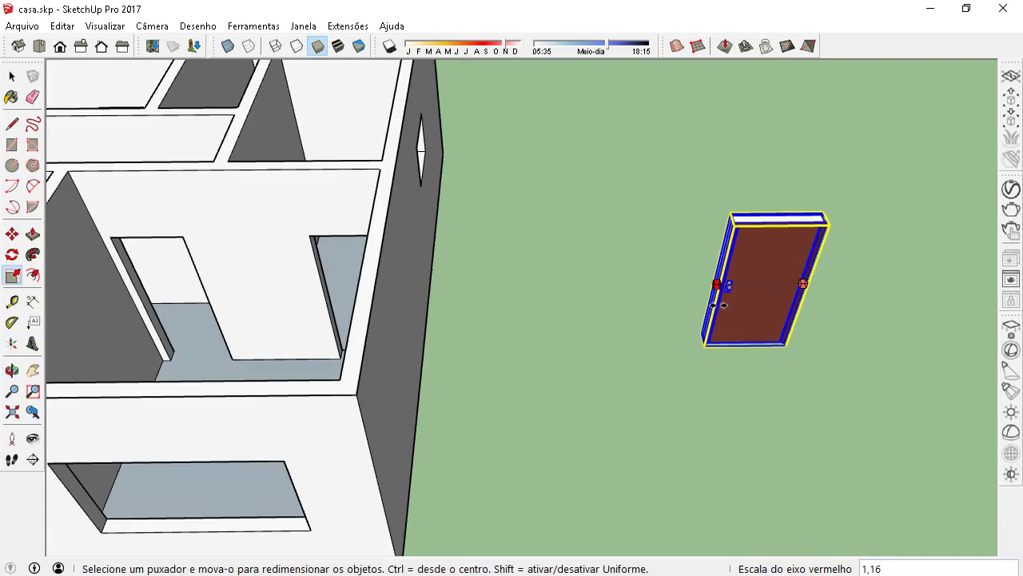
{"action": "scroll", "coordinate": [707, 308], "scroll_direction": "down", "scroll_amount": 2}
{"action": "middle_click_drag", "start_coordinate": [707, 308], "coordinate": [494, 429]}
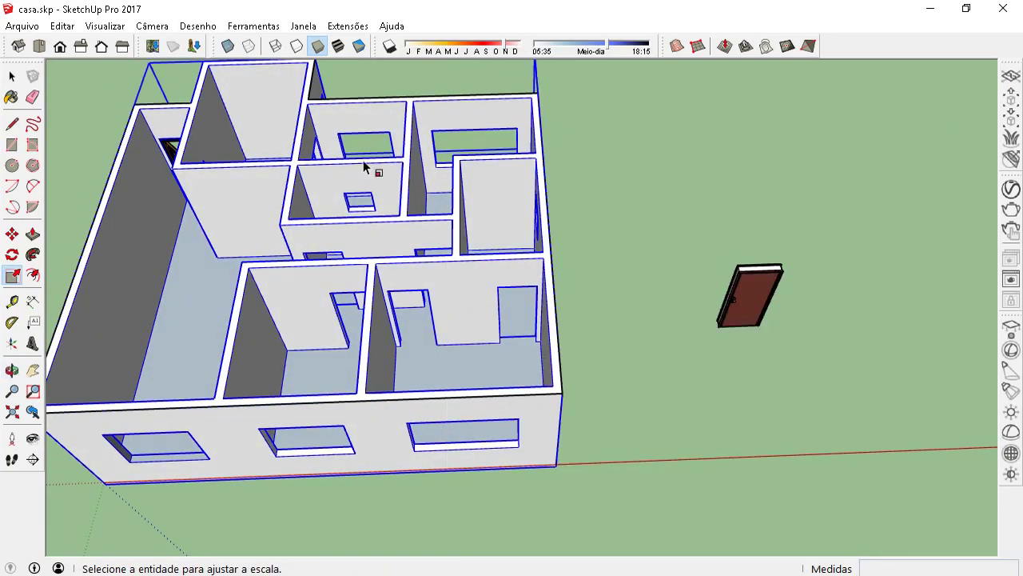
Step: Orbit and zoom down to eye level beside the door on the lawn
{"action": "scroll", "coordinate": [366, 167], "scroll_direction": "up", "scroll_amount": 3}
{"action": "mouse_move", "coordinate": [251, 133]}
{"action": "middle_mouse_down"}
{"action": "mouse_move", "coordinate": [589, 91]}
{"action": "mouse_move", "coordinate": [581, 67]}
{"action": "mouse_move", "coordinate": [334, 156]}
{"action": "middle_mouse_up"}
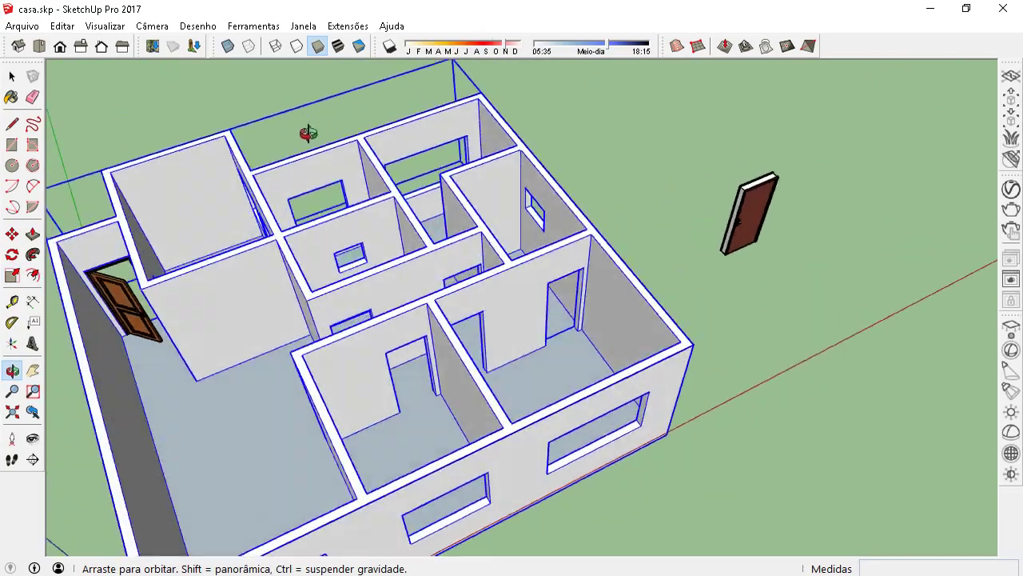
{"action": "mouse_move", "coordinate": [214, 162]}
{"action": "middle_mouse_down"}
{"action": "mouse_move", "coordinate": [137, 152]}
{"action": "mouse_move", "coordinate": [222, 136]}
{"action": "mouse_move", "coordinate": [356, 87]}
{"action": "mouse_move", "coordinate": [286, 137]}
{"action": "mouse_move", "coordinate": [731, 159]}
{"action": "mouse_move", "coordinate": [590, 151]}
{"action": "mouse_move", "coordinate": [913, 281]}
{"action": "mouse_move", "coordinate": [875, 368]}
{"action": "middle_mouse_up"}
{"action": "key", "text": "s"}
{"action": "scroll", "coordinate": [766, 168], "scroll_direction": "up", "scroll_amount": 3}
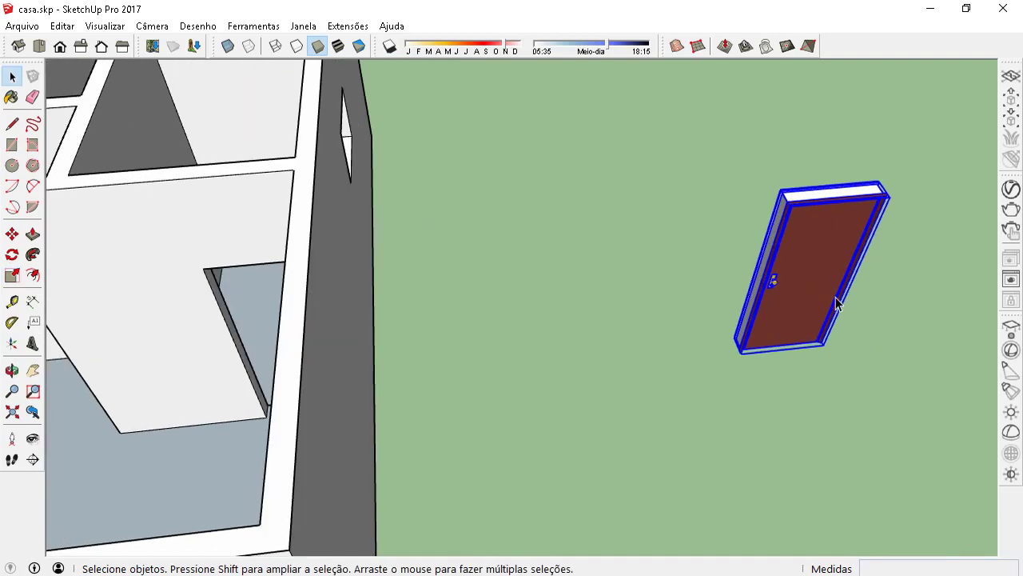
{"action": "middle_click_drag", "start_coordinate": [795, 286], "coordinate": [539, 195]}
{"action": "scroll", "coordinate": [811, 365], "scroll_direction": "down", "scroll_amount": 3}
{"action": "scroll", "coordinate": [669, 348], "scroll_direction": "up", "scroll_amount": 4}
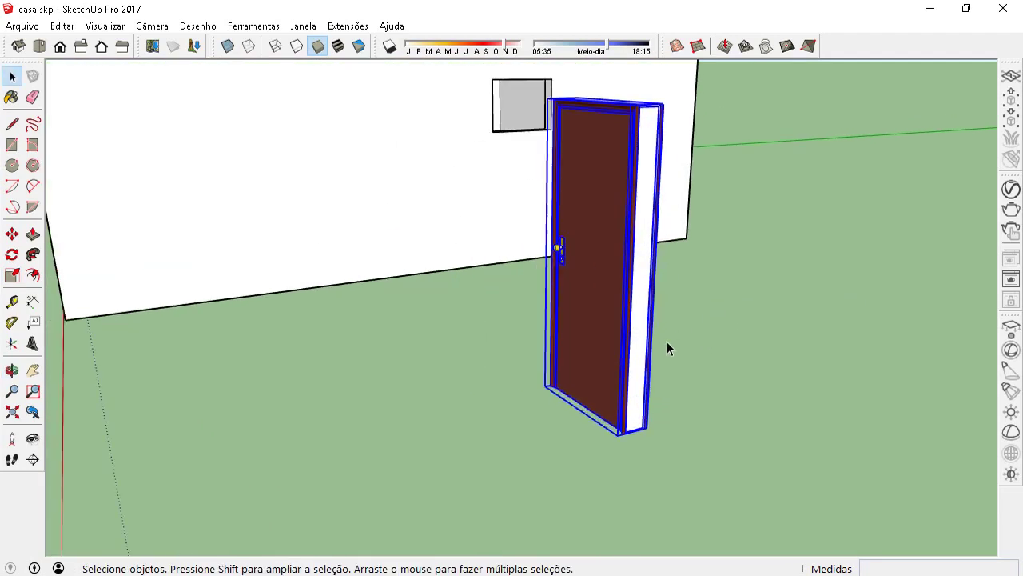
{"action": "scroll", "coordinate": [669, 349], "scroll_direction": "up", "scroll_amount": 1}
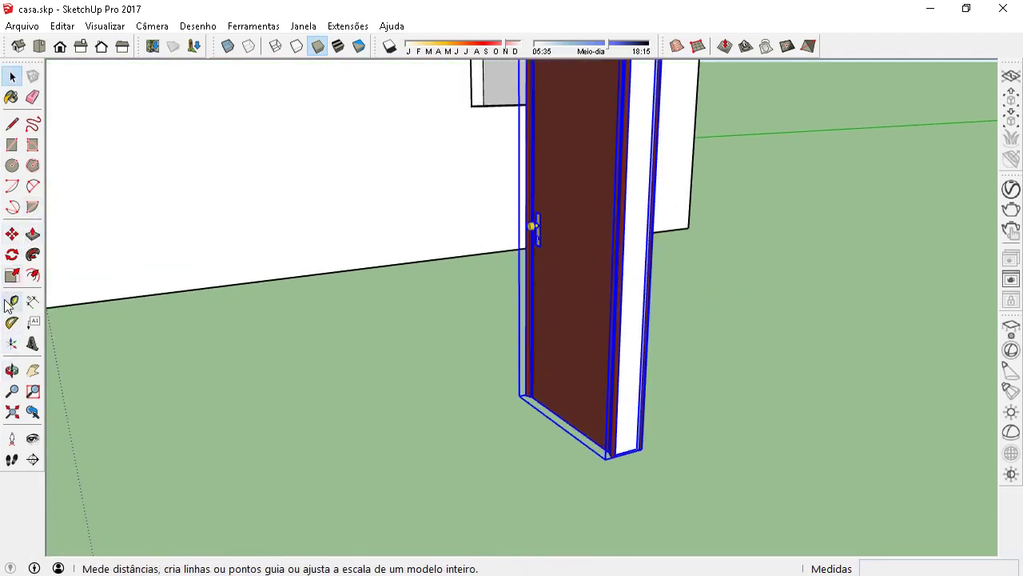
{"action": "scroll", "coordinate": [629, 451], "scroll_direction": "up", "scroll_amount": 1}
{"action": "scroll", "coordinate": [624, 452], "scroll_direction": "up", "scroll_amount": 1}
Step: Carry the door by its bottom corner 6,05 m into the house interior
{"action": "left_click", "coordinate": [620, 452]}
{"action": "scroll", "coordinate": [697, 441], "scroll_direction": "down", "scroll_amount": 2}
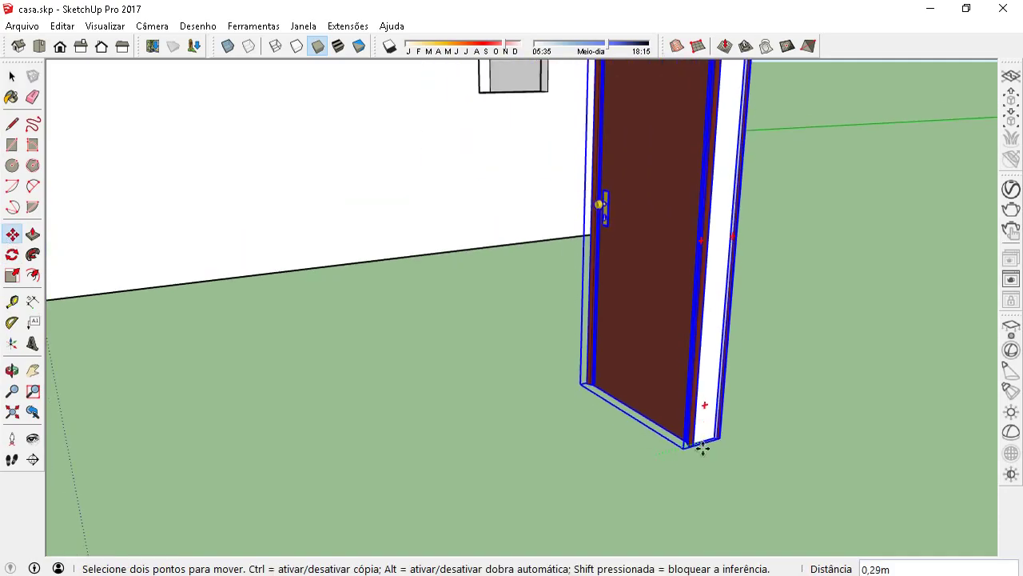
{"action": "scroll", "coordinate": [475, 304], "scroll_direction": "down", "scroll_amount": 4}
{"action": "middle_click_drag", "start_coordinate": [475, 304], "coordinate": [871, 474]}
{"action": "scroll", "coordinate": [629, 300], "scroll_direction": "up", "scroll_amount": 4}
{"action": "scroll", "coordinate": [629, 301], "scroll_direction": "up", "scroll_amount": 3}
{"action": "scroll", "coordinate": [703, 392], "scroll_direction": "up", "scroll_amount": 2}
{"action": "scroll", "coordinate": [701, 370], "scroll_direction": "down", "scroll_amount": 1}
{"action": "scroll", "coordinate": [650, 337], "scroll_direction": "down", "scroll_amount": 1}
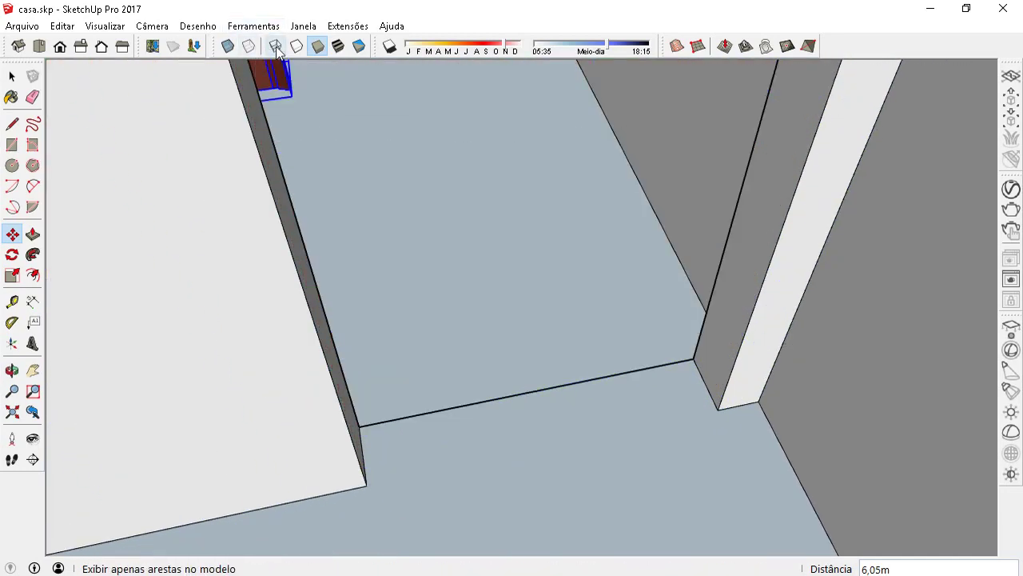
Step: Drop the door into the interior doorway using X-ray, then restore textured faces
{"action": "left_click", "coordinate": [295, 49]}
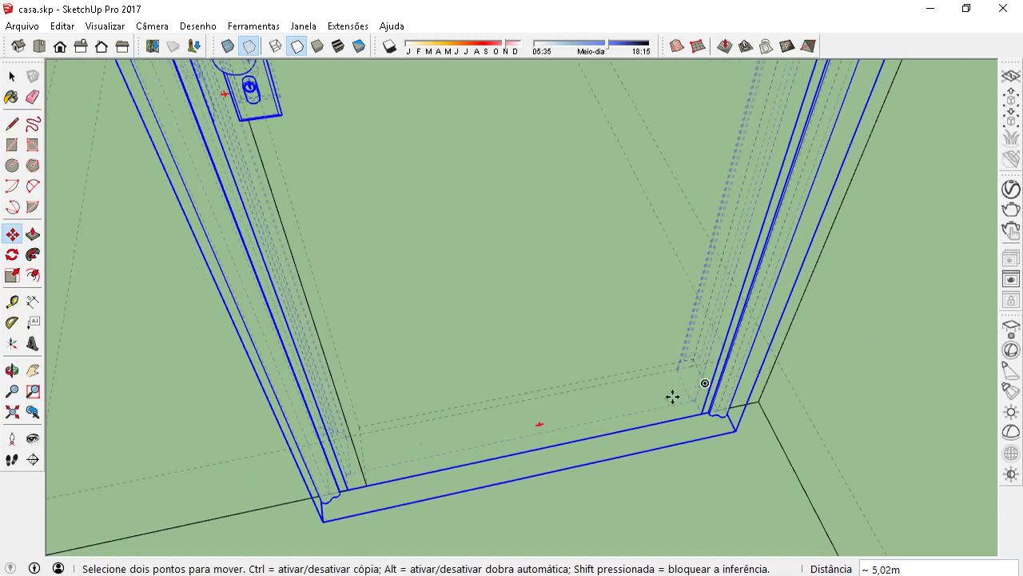
{"action": "left_click", "coordinate": [673, 397]}
{"action": "scroll", "coordinate": [672, 396], "scroll_direction": "down", "scroll_amount": 5}
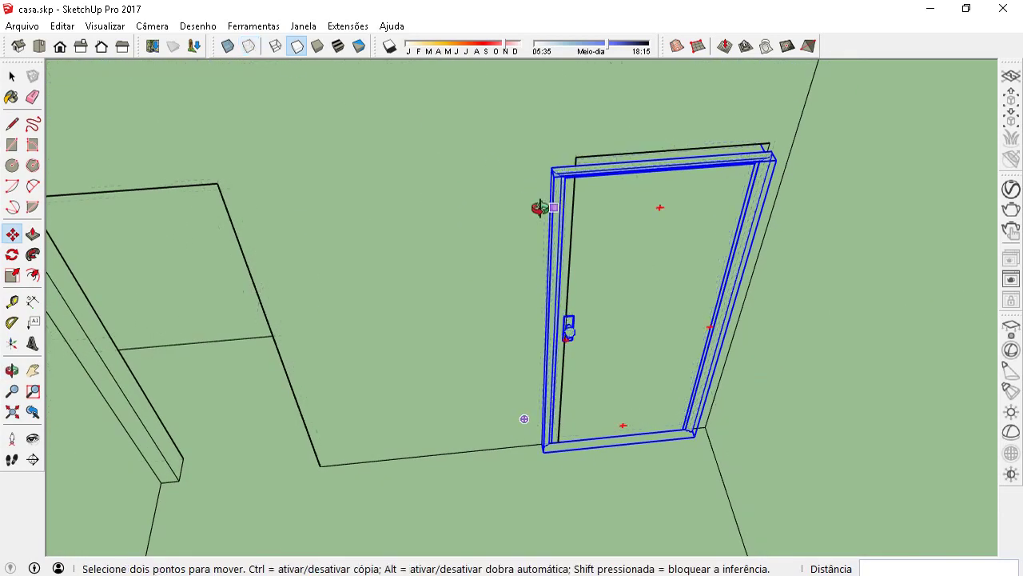
{"action": "left_click", "coordinate": [339, 45]}
Step: Narrow the door's width and adjust its height to fit the doorway
{"action": "middle_click_drag", "start_coordinate": [464, 200], "coordinate": [594, 267]}
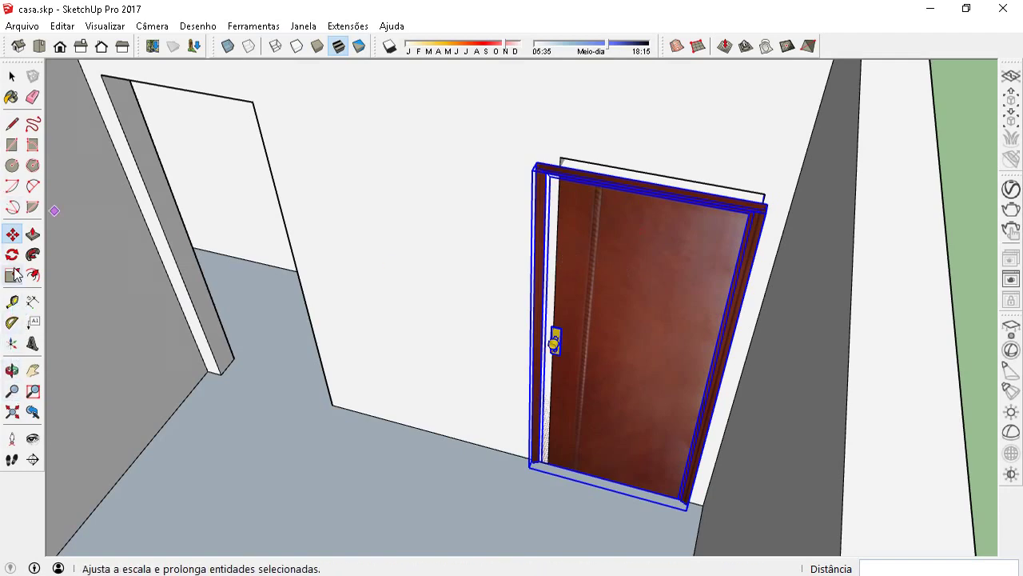
{"action": "middle_click_drag", "start_coordinate": [509, 344], "coordinate": [558, 356]}
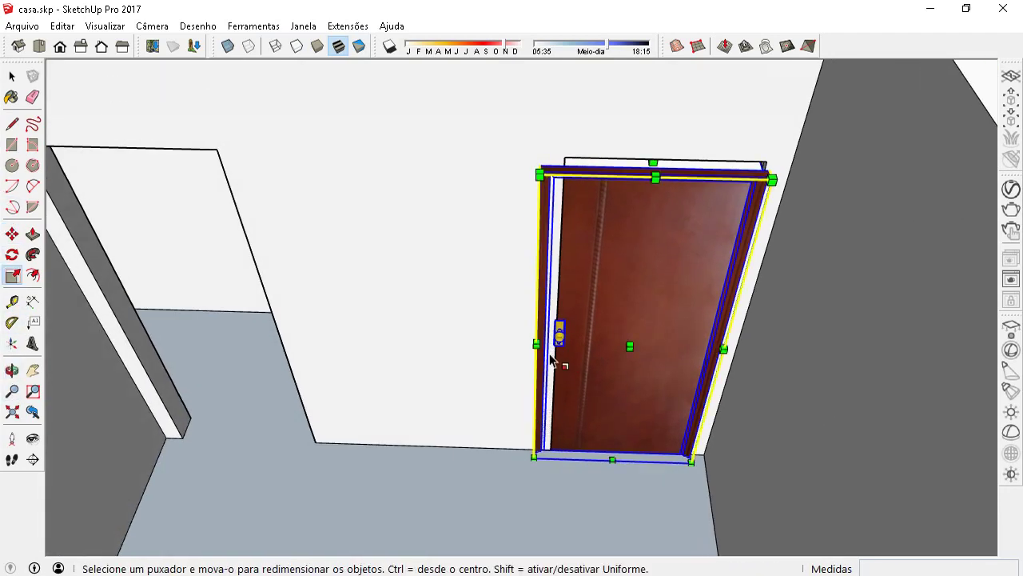
{"action": "left_click_drag", "start_coordinate": [540, 349], "coordinate": [562, 349]}
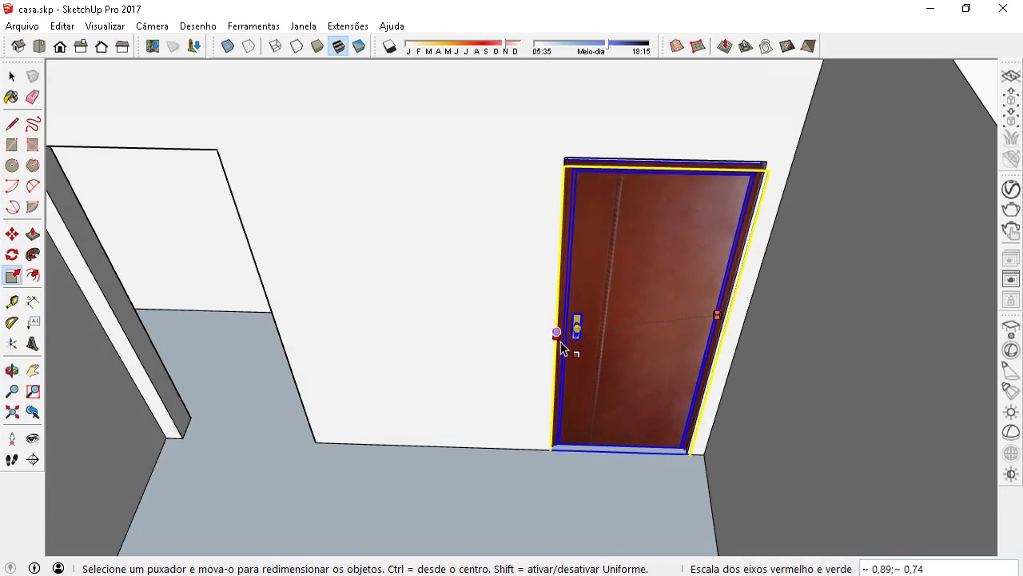
{"action": "middle_click_drag", "start_coordinate": [657, 242], "coordinate": [589, 131]}
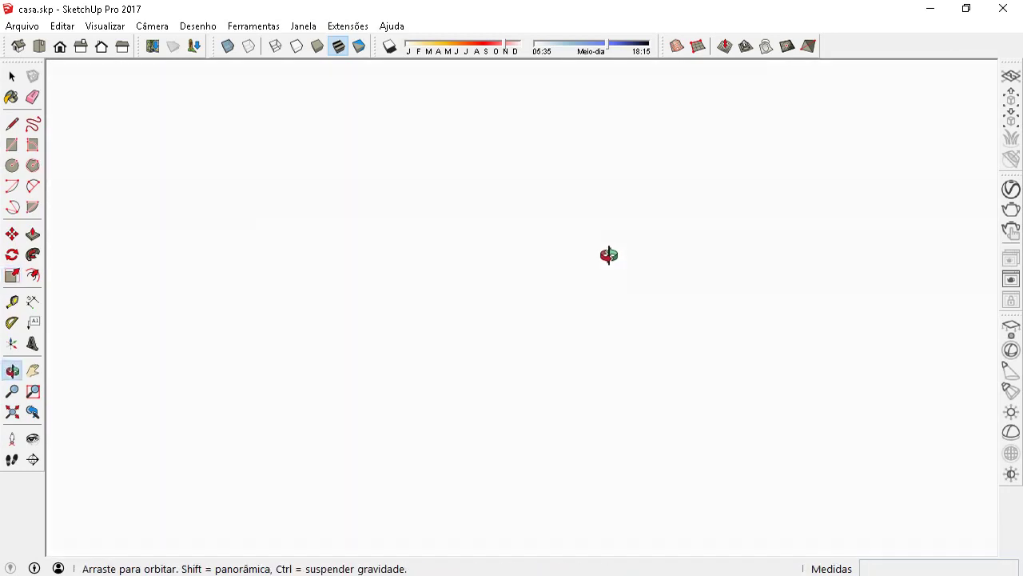
{"action": "scroll", "coordinate": [605, 403], "scroll_direction": "down", "scroll_amount": 5}
{"action": "scroll", "coordinate": [621, 392], "scroll_direction": "down", "scroll_amount": 5}
{"action": "scroll", "coordinate": [631, 359], "scroll_direction": "up", "scroll_amount": 2}
{"action": "middle_click_drag", "start_coordinate": [632, 359], "coordinate": [673, 130]}
{"action": "scroll", "coordinate": [696, 159], "scroll_direction": "up", "scroll_amount": 3}
{"action": "middle_click_drag", "start_coordinate": [713, 176], "coordinate": [642, 160]}
{"action": "scroll", "coordinate": [642, 160], "scroll_direction": "up", "scroll_amount": 3}
{"action": "scroll", "coordinate": [642, 162], "scroll_direction": "up", "scroll_amount": 1}
{"action": "left_click_drag", "start_coordinate": [641, 160], "coordinate": [641, 153]}
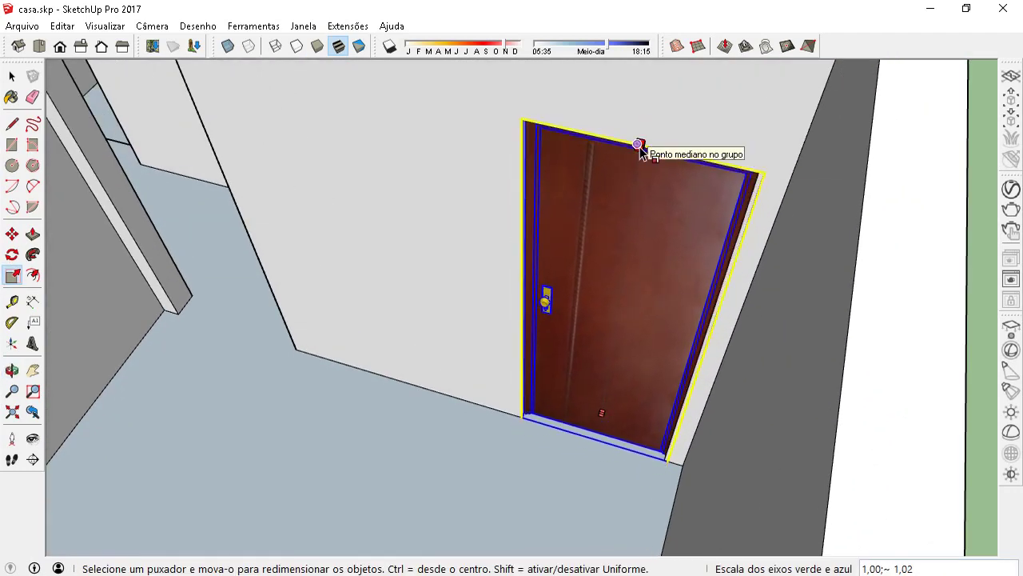
{"action": "middle_click_drag", "start_coordinate": [642, 155], "coordinate": [717, 362]}
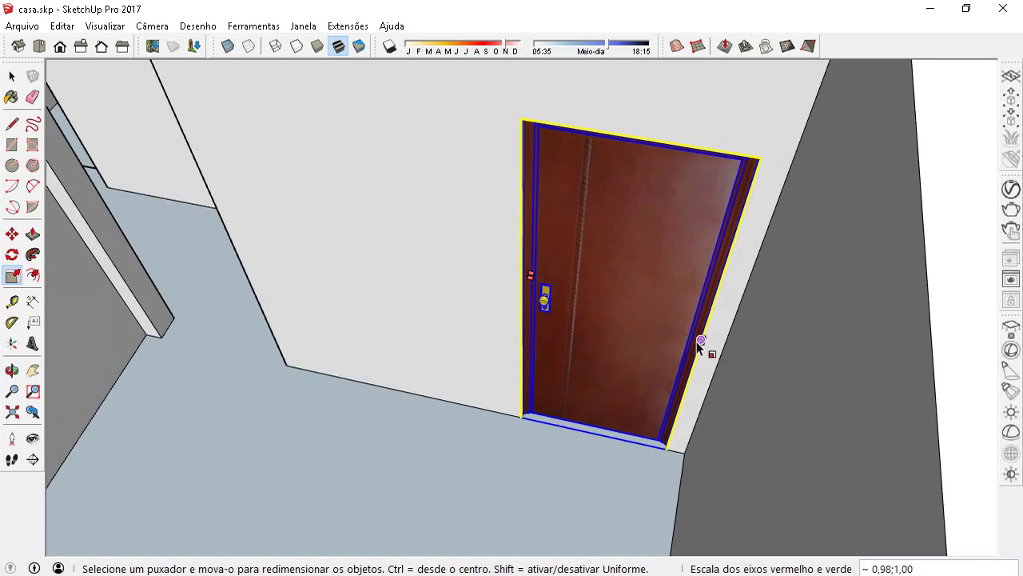
{"action": "key", "text": "space"}
Step: Orbit over the walls to inspect the fitted door from several angles
{"action": "mouse_move", "coordinate": [569, 472]}
{"action": "middle_mouse_down"}
{"action": "mouse_move", "coordinate": [374, 331]}
{"action": "mouse_move", "coordinate": [470, 276]}
{"action": "mouse_move", "coordinate": [743, 293]}
{"action": "mouse_move", "coordinate": [754, 275]}
{"action": "middle_mouse_up"}
{"action": "scroll", "coordinate": [572, 276], "scroll_direction": "up", "scroll_amount": 3}
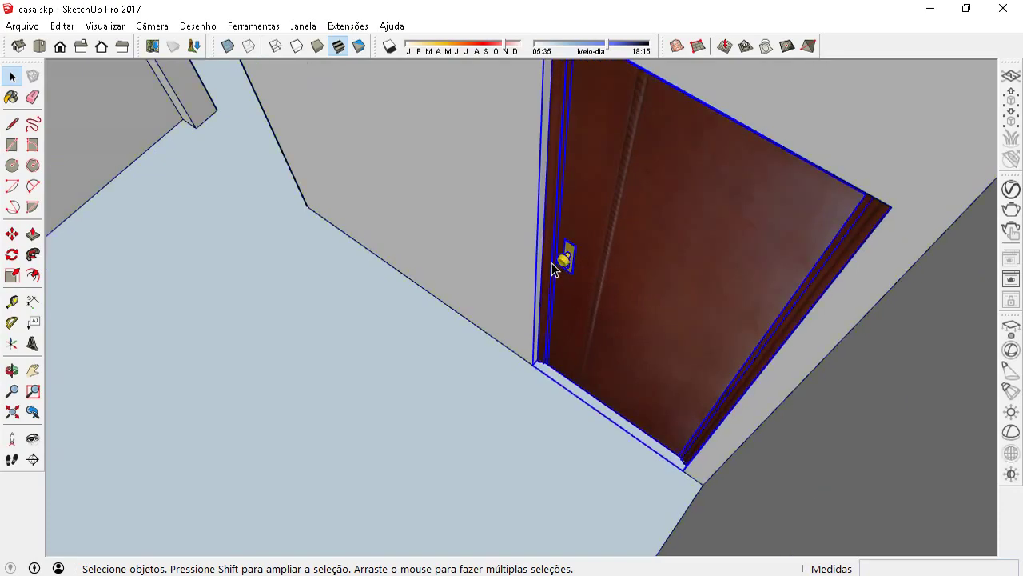
{"action": "scroll", "coordinate": [517, 283], "scroll_direction": "down", "scroll_amount": 3}
{"action": "mouse_move", "coordinate": [517, 283]}
{"action": "middle_mouse_down"}
{"action": "mouse_move", "coordinate": [434, 290]}
{"action": "mouse_move", "coordinate": [457, 213]}
{"action": "mouse_move", "coordinate": [696, 297]}
{"action": "mouse_move", "coordinate": [402, 269]}
{"action": "middle_mouse_up"}
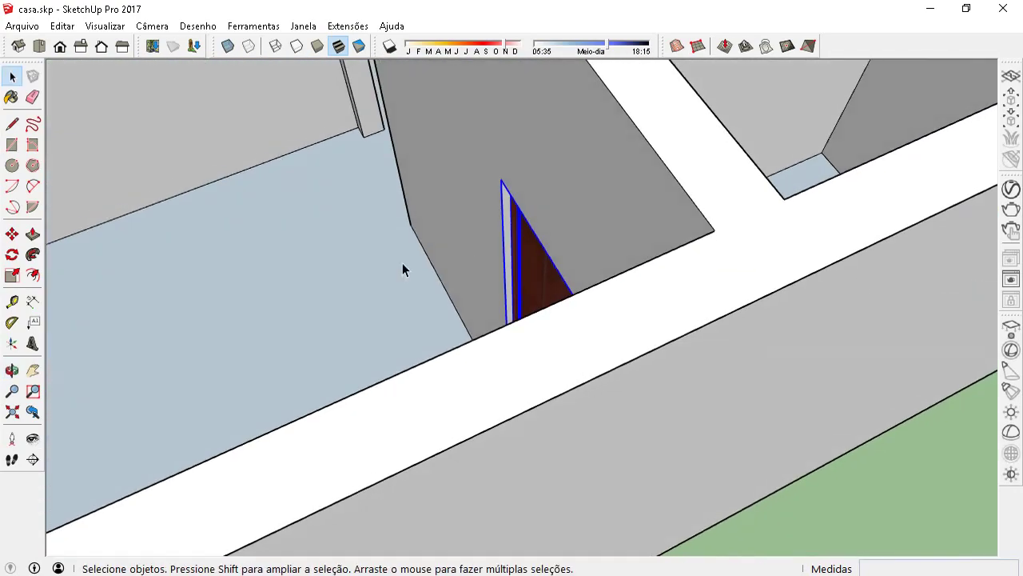
{"action": "scroll", "coordinate": [525, 279], "scroll_direction": "up", "scroll_amount": 2}
{"action": "scroll", "coordinate": [526, 278], "scroll_direction": "up", "scroll_amount": 1}
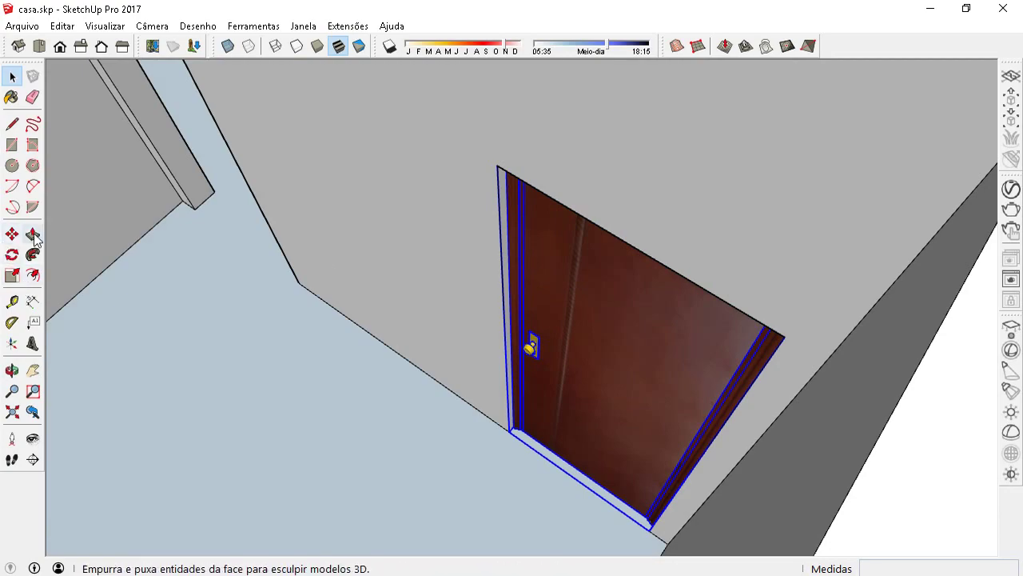
{"action": "middle_click_drag", "start_coordinate": [457, 297], "coordinate": [270, 297]}
{"action": "scroll", "coordinate": [596, 342], "scroll_direction": "up", "scroll_amount": 3}
{"action": "mouse_move", "coordinate": [596, 342]}
{"action": "middle_mouse_down"}
{"action": "mouse_move", "coordinate": [273, 270]}
{"action": "mouse_move", "coordinate": [157, 341]}
{"action": "mouse_move", "coordinate": [475, 256]}
{"action": "mouse_move", "coordinate": [936, 299]}
{"action": "mouse_move", "coordinate": [678, 326]}
{"action": "middle_mouse_up"}
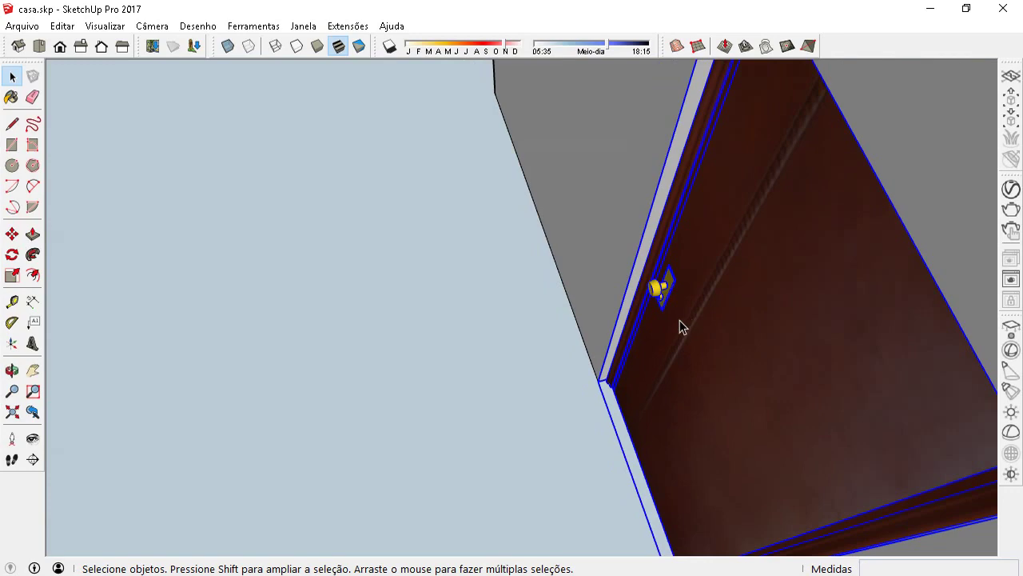
{"action": "scroll", "coordinate": [765, 333], "scroll_direction": "down", "scroll_amount": 2}
{"action": "scroll", "coordinate": [539, 280], "scroll_direction": "down", "scroll_amount": 3}
{"action": "scroll", "coordinate": [706, 210], "scroll_direction": "up", "scroll_amount": 3}
{"action": "scroll", "coordinate": [517, 242], "scroll_direction": "up", "scroll_amount": 2}
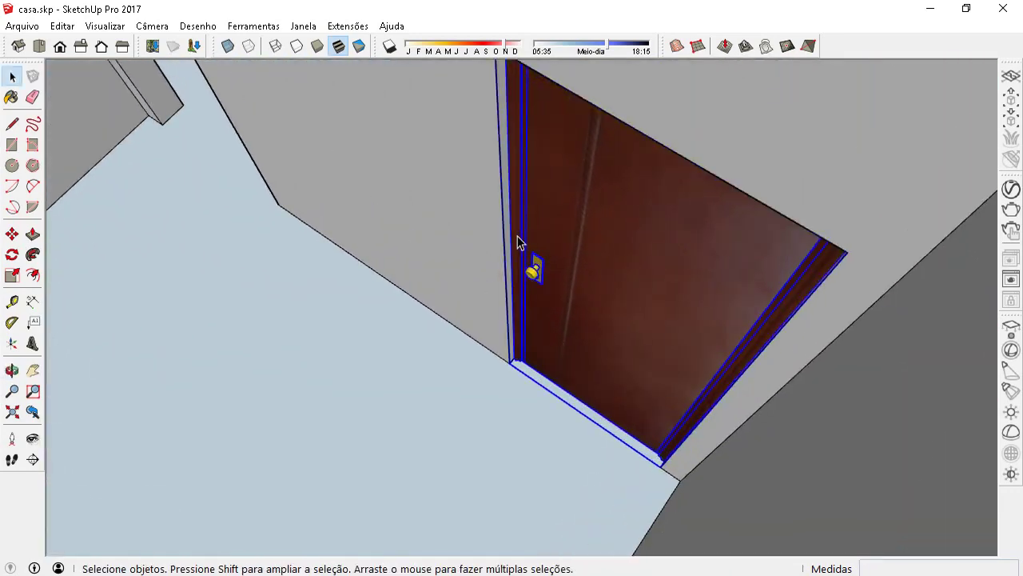
{"action": "scroll", "coordinate": [73, 128], "scroll_direction": "down", "scroll_amount": 3}
{"action": "mouse_move", "coordinate": [58, 236]}
{"action": "middle_mouse_down"}
{"action": "mouse_move", "coordinate": [263, 224]}
{"action": "mouse_move", "coordinate": [24, 319]}
{"action": "middle_mouse_up"}
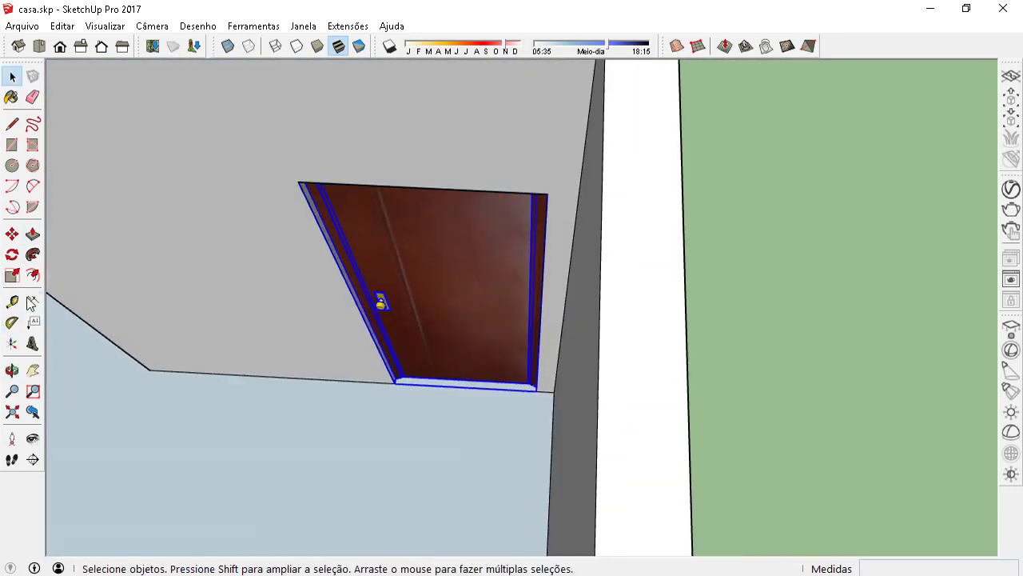
Step: Move the door 1,67 m back out of the interior doorway
{"action": "left_click", "coordinate": [15, 236]}
{"action": "left_click", "coordinate": [480, 344]}
{"action": "middle_click_drag", "start_coordinate": [359, 429], "coordinate": [390, 447]}
{"action": "scroll", "coordinate": [390, 448], "scroll_direction": "up", "scroll_amount": 2}
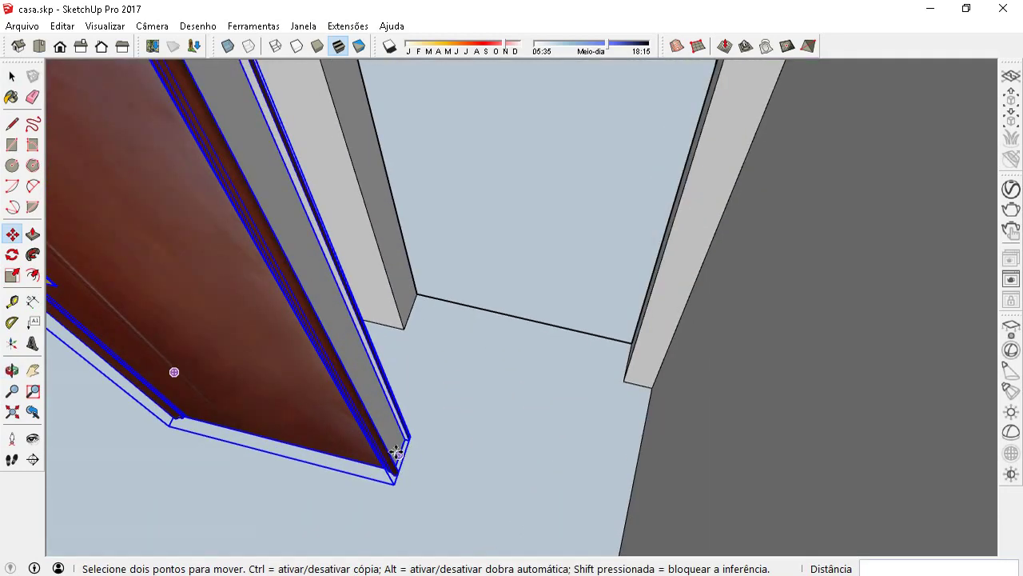
{"action": "middle_click_drag", "start_coordinate": [402, 452], "coordinate": [644, 338]}
{"action": "scroll", "coordinate": [649, 327], "scroll_direction": "up", "scroll_amount": 2}
{"action": "scroll", "coordinate": [651, 323], "scroll_direction": "up", "scroll_amount": 1}
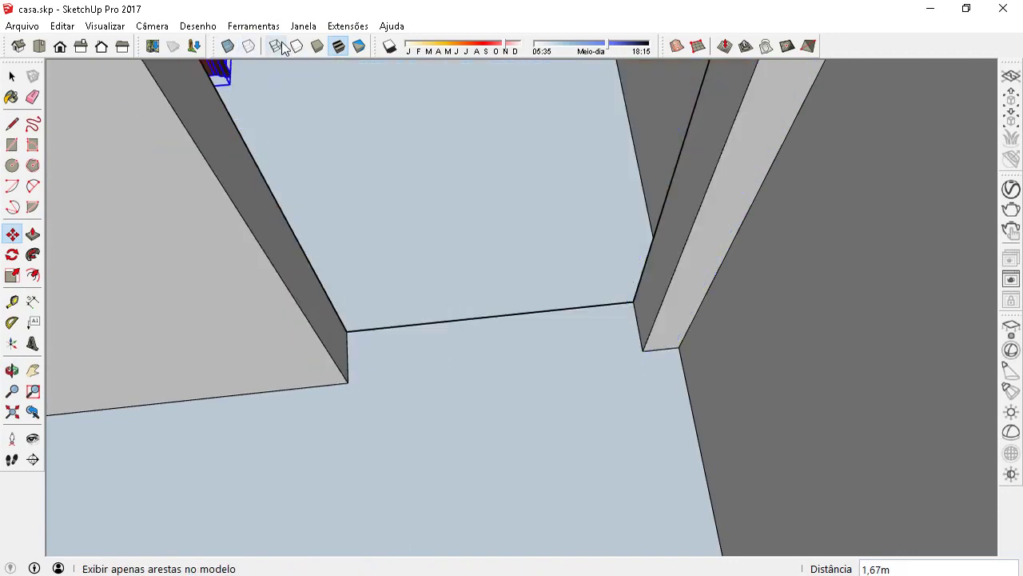
Step: Compare Wireframe, Shaded and X-ray face styles while orbiting around the door
{"action": "left_click", "coordinate": [278, 47]}
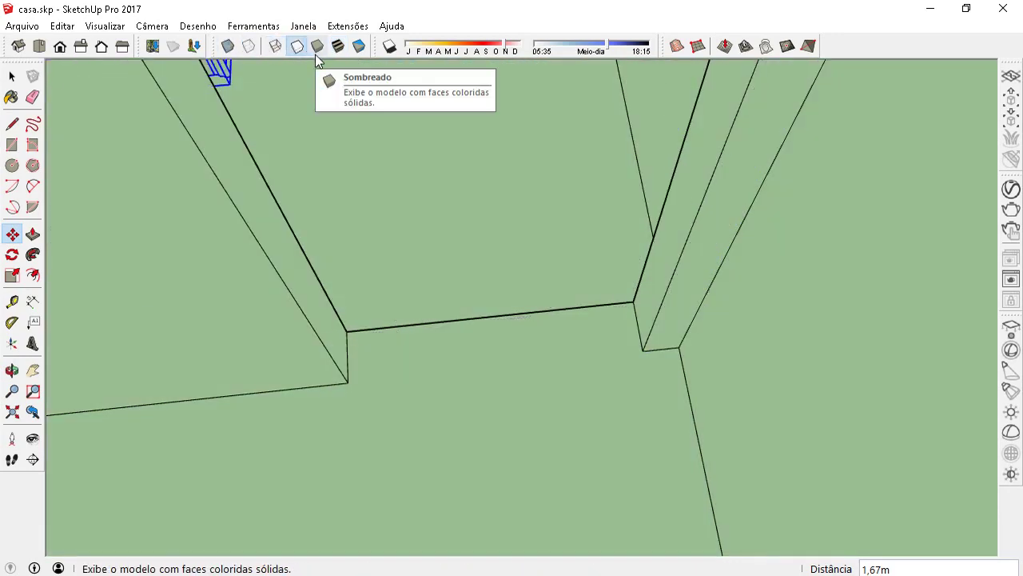
{"action": "left_click", "coordinate": [320, 49]}
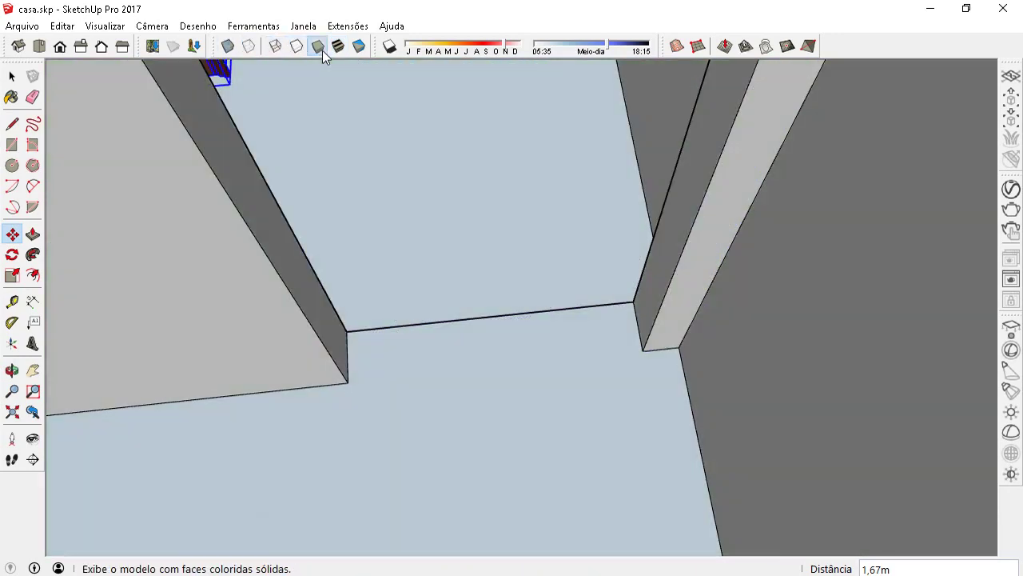
{"action": "left_click", "coordinate": [227, 48]}
{"action": "left_click", "coordinate": [227, 48]}
{"action": "left_click", "coordinate": [227, 50]}
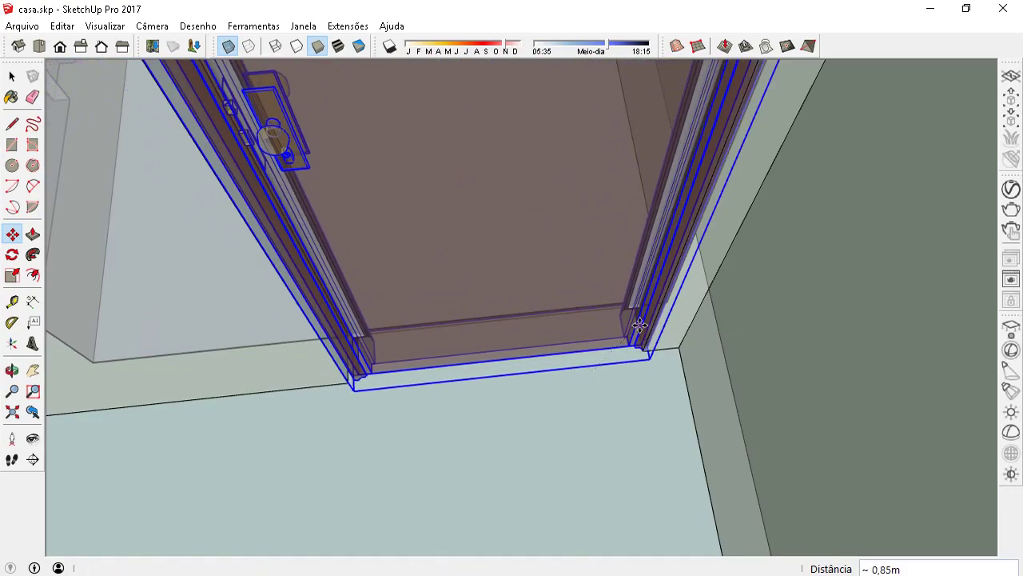
{"action": "scroll", "coordinate": [639, 323], "scroll_direction": "down", "scroll_amount": 3}
{"action": "mouse_move", "coordinate": [552, 360]}
{"action": "middle_mouse_down"}
{"action": "mouse_move", "coordinate": [524, 114]}
{"action": "mouse_move", "coordinate": [322, 256]}
{"action": "mouse_move", "coordinate": [383, 311]}
{"action": "mouse_move", "coordinate": [219, 277]}
{"action": "mouse_move", "coordinate": [266, 67]}
{"action": "mouse_move", "coordinate": [1017, 350]}
{"action": "mouse_move", "coordinate": [717, 277]}
{"action": "mouse_move", "coordinate": [813, 226]}
{"action": "middle_mouse_up"}
{"action": "mouse_move", "coordinate": [765, 371]}
{"action": "middle_mouse_down"}
{"action": "mouse_move", "coordinate": [541, 139]}
{"action": "mouse_move", "coordinate": [564, 146]}
{"action": "mouse_move", "coordinate": [528, 238]}
{"action": "mouse_move", "coordinate": [441, 358]}
{"action": "middle_mouse_up"}
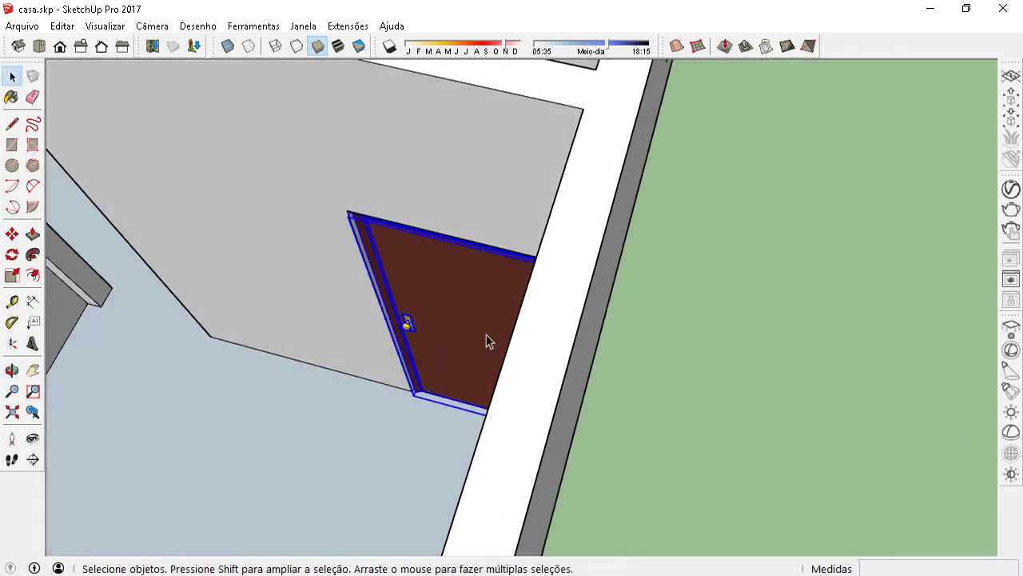
Step: Copy the wooden door from its bottom corner into the central wall's left doorway
{"action": "scroll", "coordinate": [484, 324], "scroll_direction": "down", "scroll_amount": 3}
{"action": "scroll", "coordinate": [512, 344], "scroll_direction": "down", "scroll_amount": 3}
{"action": "scroll", "coordinate": [519, 363], "scroll_direction": "down", "scroll_amount": 3}
{"action": "scroll", "coordinate": [317, 300], "scroll_direction": "up", "scroll_amount": 3}
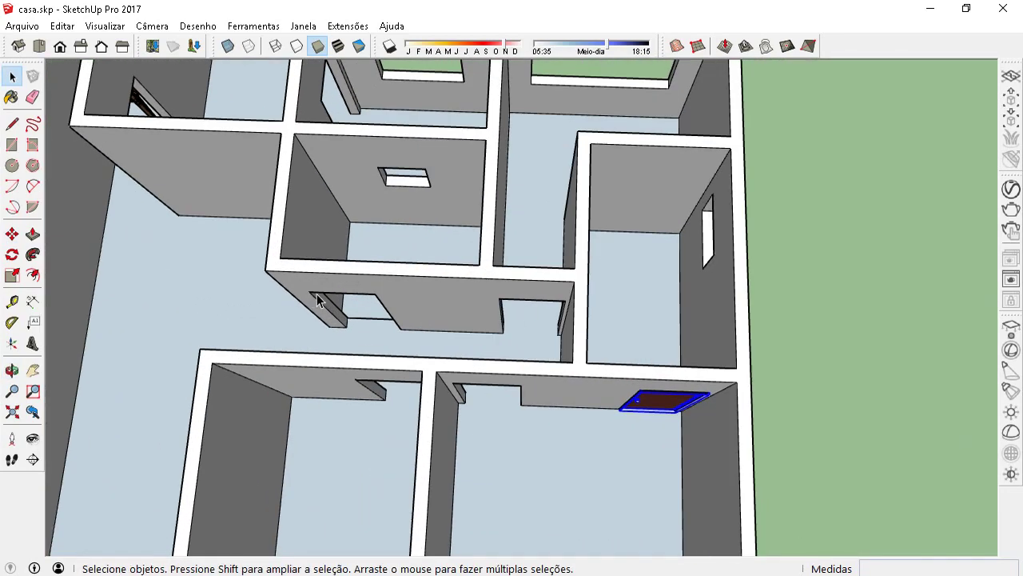
{"action": "mouse_move", "coordinate": [479, 323]}
{"action": "middle_mouse_down"}
{"action": "mouse_move", "coordinate": [326, 258]}
{"action": "mouse_move", "coordinate": [360, 273]}
{"action": "middle_mouse_up"}
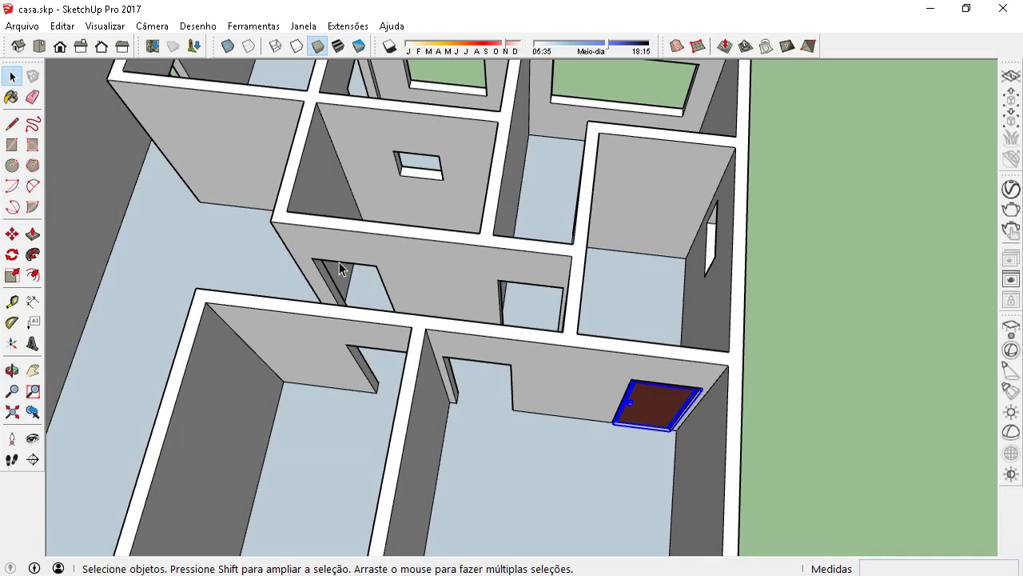
{"action": "scroll", "coordinate": [351, 280], "scroll_direction": "up", "scroll_amount": 3}
{"action": "scroll", "coordinate": [240, 239], "scroll_direction": "down", "scroll_amount": 3}
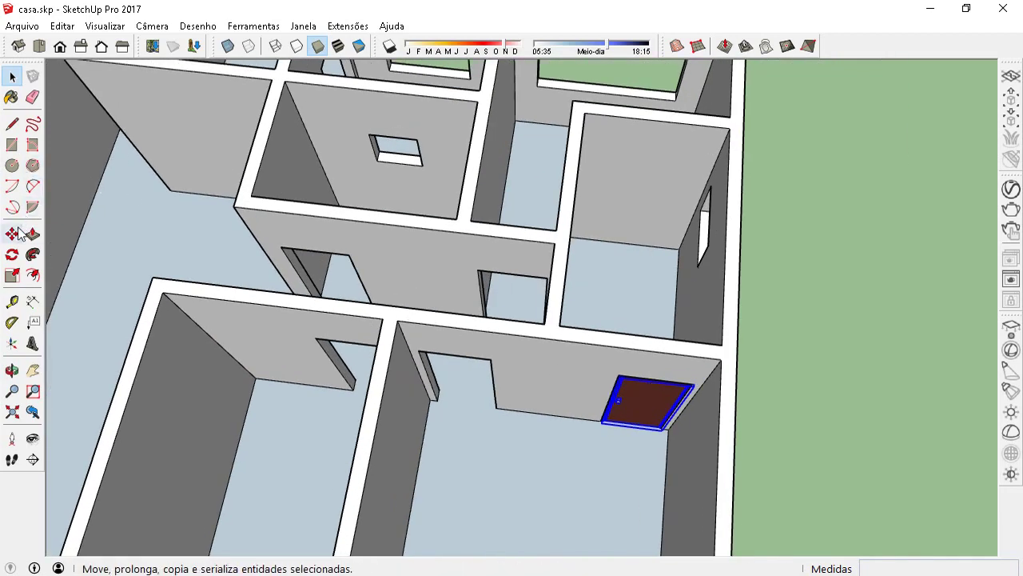
{"action": "scroll", "coordinate": [680, 423], "scroll_direction": "up", "scroll_amount": 2}
{"action": "scroll", "coordinate": [630, 423], "scroll_direction": "up", "scroll_amount": 3}
{"action": "scroll", "coordinate": [616, 418], "scroll_direction": "up", "scroll_amount": 3}
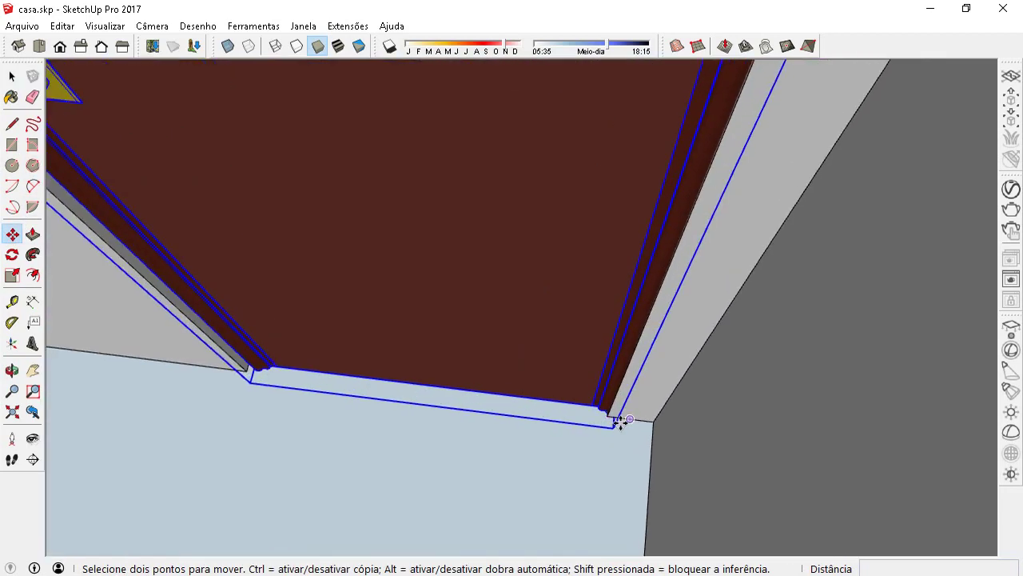
{"action": "scroll", "coordinate": [599, 419], "scroll_direction": "up", "scroll_amount": 2}
{"action": "scroll", "coordinate": [624, 400], "scroll_direction": "down", "scroll_amount": 2}
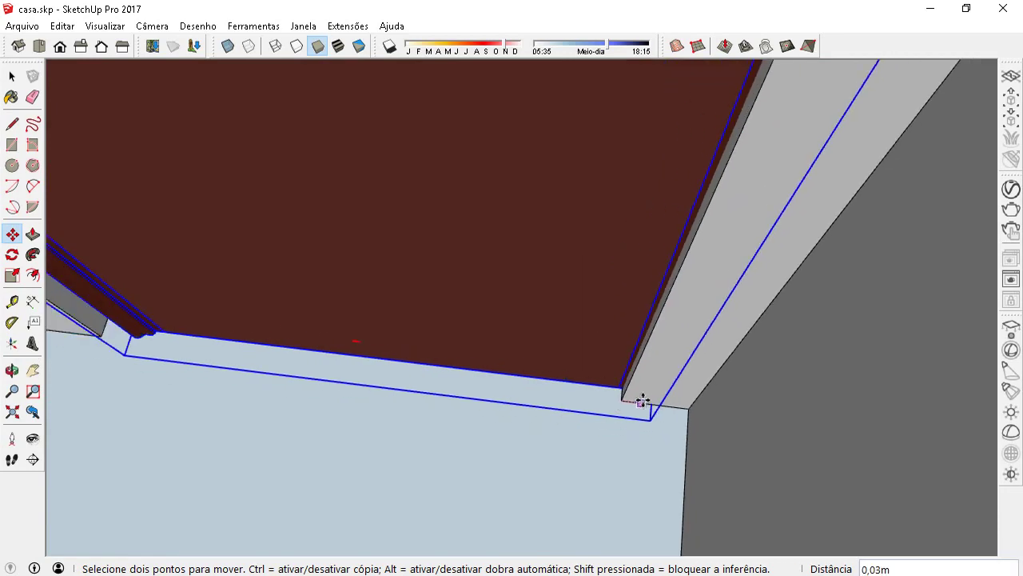
{"action": "scroll", "coordinate": [628, 408], "scroll_direction": "down", "scroll_amount": 2}
{"action": "left_click", "coordinate": [616, 416]}
{"action": "scroll", "coordinate": [640, 419], "scroll_direction": "down", "scroll_amount": 2}
{"action": "scroll", "coordinate": [643, 431], "scroll_direction": "down", "scroll_amount": 3}
{"action": "scroll", "coordinate": [637, 442], "scroll_direction": "down", "scroll_amount": 2}
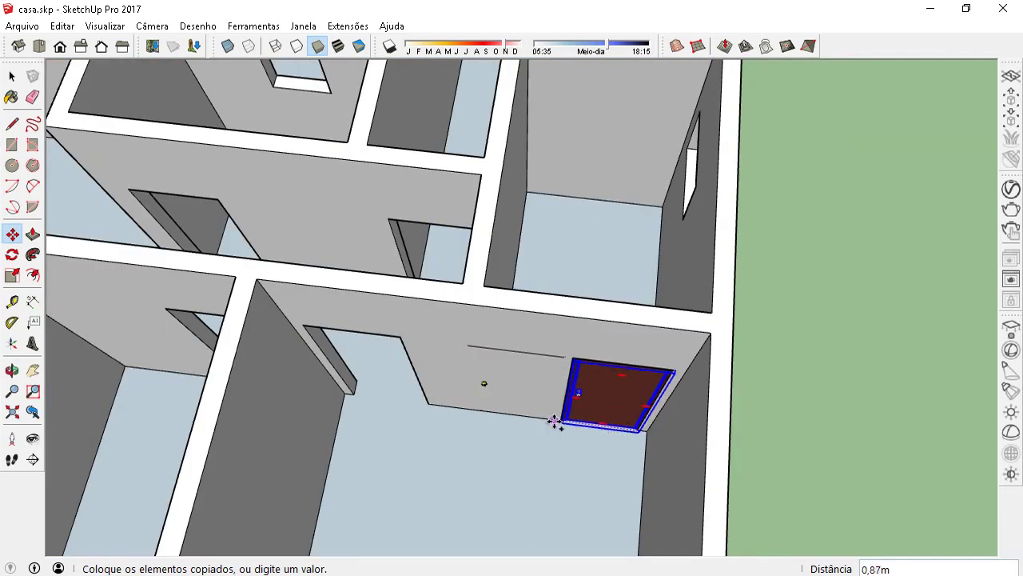
{"action": "mouse_move", "coordinate": [456, 286]}
{"action": "middle_mouse_down"}
{"action": "mouse_move", "coordinate": [536, 352]}
{"action": "mouse_move", "coordinate": [389, 309]}
{"action": "middle_mouse_up"}
{"action": "scroll", "coordinate": [274, 293], "scroll_direction": "up", "scroll_amount": 3}
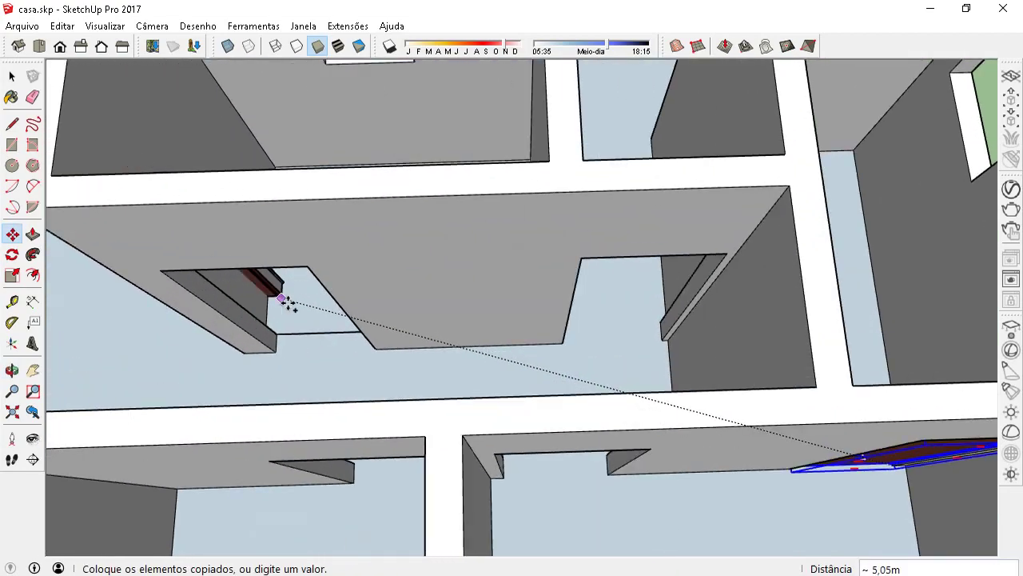
{"action": "scroll", "coordinate": [399, 387], "scroll_direction": "up", "scroll_amount": 3}
{"action": "scroll", "coordinate": [400, 387], "scroll_direction": "up", "scroll_amount": 2}
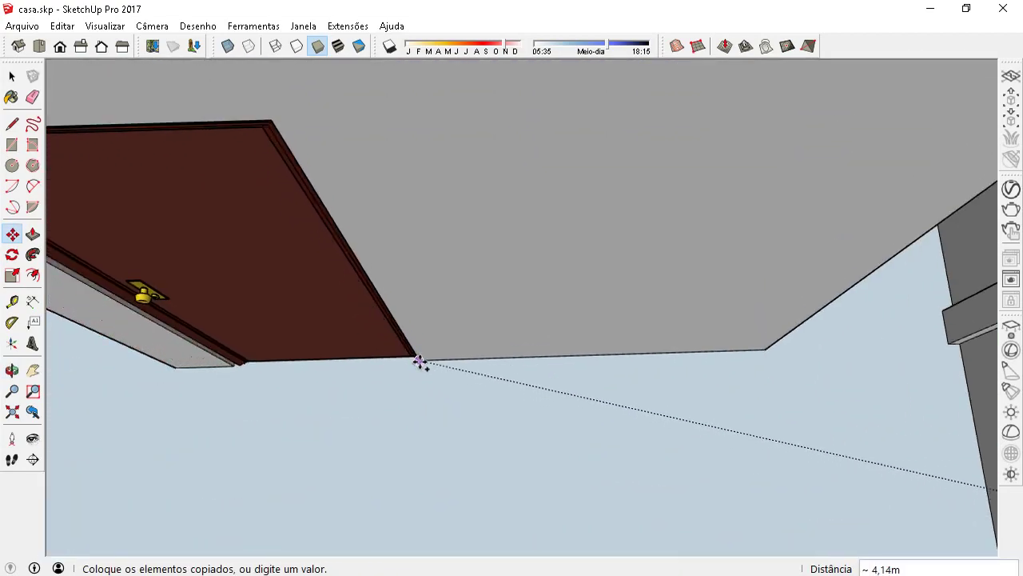
{"action": "left_click", "coordinate": [419, 362]}
Step: Try resizing the door copy by a side grip with Scale, then cancel and switch to Top view
{"action": "scroll", "coordinate": [592, 356], "scroll_direction": "down", "scroll_amount": 3}
{"action": "mouse_move", "coordinate": [591, 356]}
{"action": "middle_mouse_down"}
{"action": "mouse_move", "coordinate": [423, 213]}
{"action": "mouse_move", "coordinate": [451, 235]}
{"action": "middle_mouse_up"}
{"action": "scroll", "coordinate": [281, 257], "scroll_direction": "up", "scroll_amount": 3}
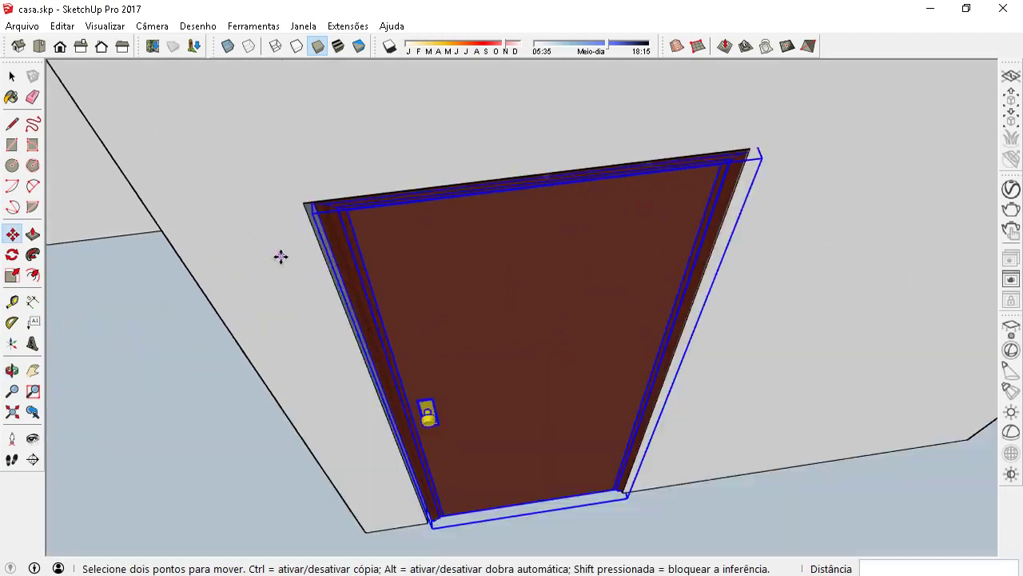
{"action": "scroll", "coordinate": [520, 504], "scroll_direction": "up", "scroll_amount": 3}
{"action": "mouse_move", "coordinate": [512, 504]}
{"action": "middle_mouse_down"}
{"action": "mouse_move", "coordinate": [576, 445]}
{"action": "mouse_move", "coordinate": [528, 469]}
{"action": "mouse_move", "coordinate": [520, 530]}
{"action": "mouse_move", "coordinate": [646, 301]}
{"action": "middle_mouse_up"}
{"action": "scroll", "coordinate": [484, 447], "scroll_direction": "down", "scroll_amount": 2}
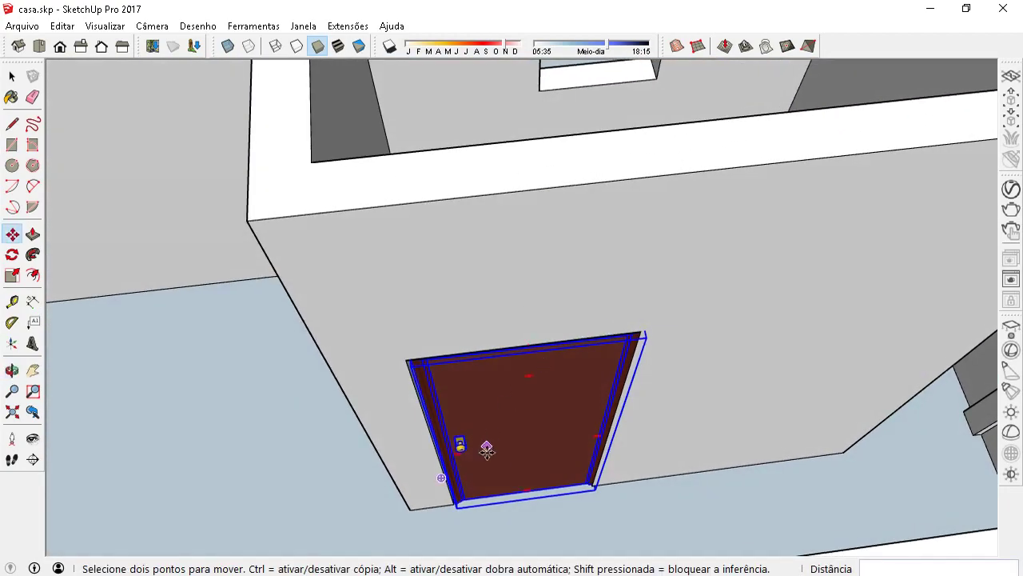
{"action": "scroll", "coordinate": [202, 373], "scroll_direction": "up", "scroll_amount": 4}
{"action": "left_click", "coordinate": [18, 276]}
{"action": "mouse_move", "coordinate": [366, 270]}
{"action": "middle_mouse_down"}
{"action": "mouse_move", "coordinate": [373, 398]}
{"action": "mouse_move", "coordinate": [466, 352]}
{"action": "mouse_move", "coordinate": [518, 347]}
{"action": "middle_mouse_up"}
{"action": "scroll", "coordinate": [400, 404], "scroll_direction": "up", "scroll_amount": 4}
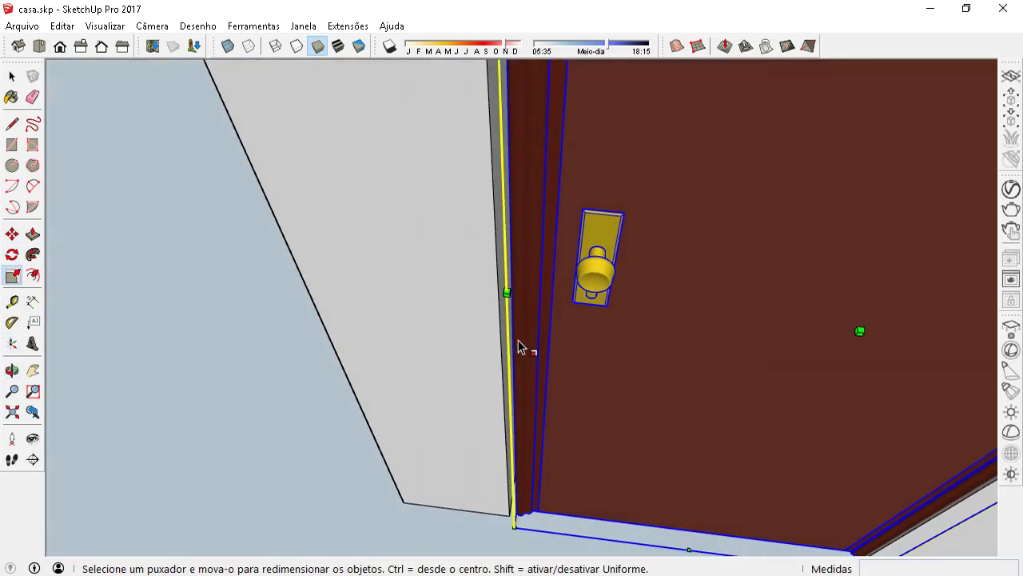
{"action": "left_click", "coordinate": [507, 294]}
{"action": "scroll", "coordinate": [480, 336], "scroll_direction": "down", "scroll_amount": 3}
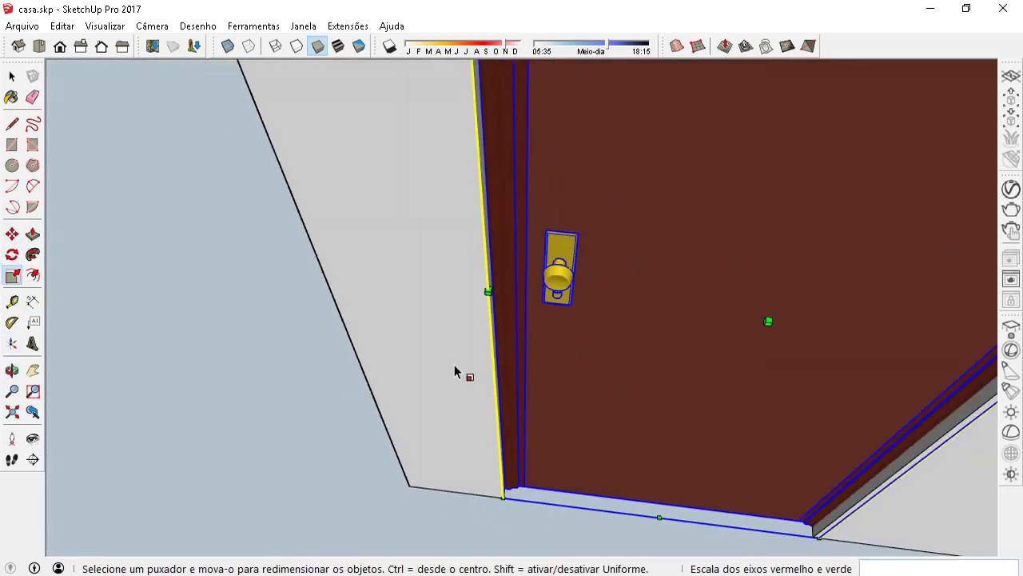
{"action": "key", "text": "space"}
{"action": "middle_click_drag", "start_coordinate": [400, 453], "coordinate": [525, 418]}
{"action": "key", "text": "o"}
{"action": "left_click_drag", "start_coordinate": [525, 417], "coordinate": [559, 266]}
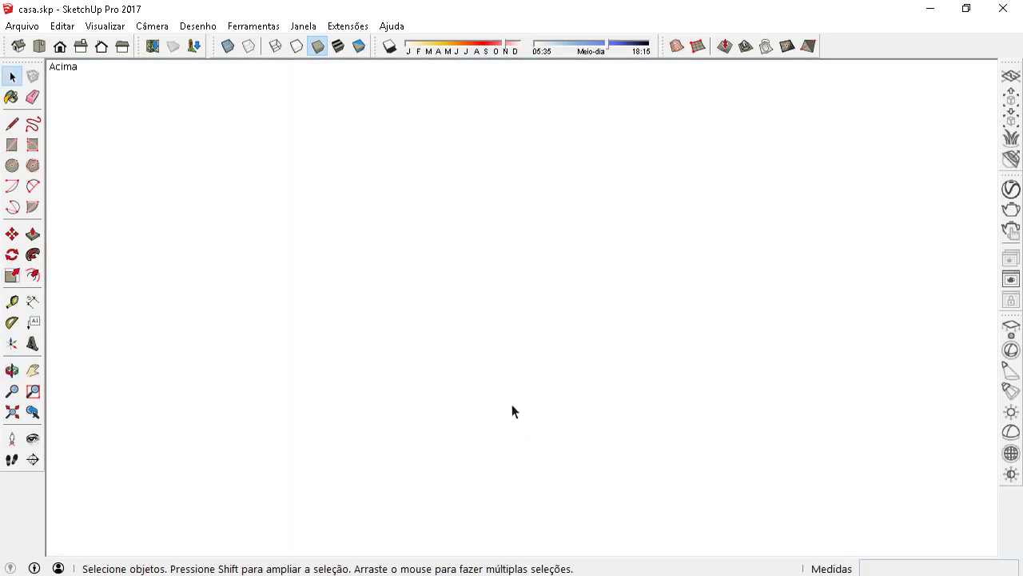
Step: Select the door standing in the central wall's left doorway
{"action": "scroll", "coordinate": [533, 346], "scroll_direction": "down", "scroll_amount": 5}
{"action": "mouse_move", "coordinate": [551, 331]}
{"action": "middle_mouse_down"}
{"action": "mouse_move", "coordinate": [702, 318]}
{"action": "mouse_move", "coordinate": [631, 359]}
{"action": "mouse_move", "coordinate": [972, 338]}
{"action": "mouse_move", "coordinate": [297, 256]}
{"action": "mouse_move", "coordinate": [543, 349]}
{"action": "middle_mouse_up"}
{"action": "scroll", "coordinate": [450, 372], "scroll_direction": "up", "scroll_amount": 3}
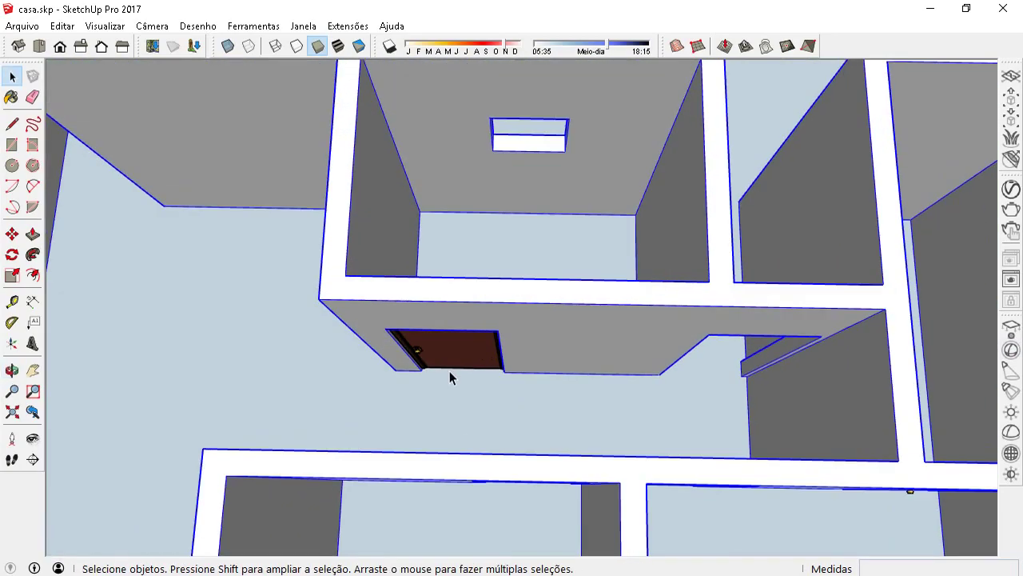
{"action": "scroll", "coordinate": [421, 320], "scroll_direction": "up", "scroll_amount": 2}
{"action": "left_click", "coordinate": [422, 319]}
{"action": "middle_click_drag", "start_coordinate": [418, 312], "coordinate": [406, 342]}
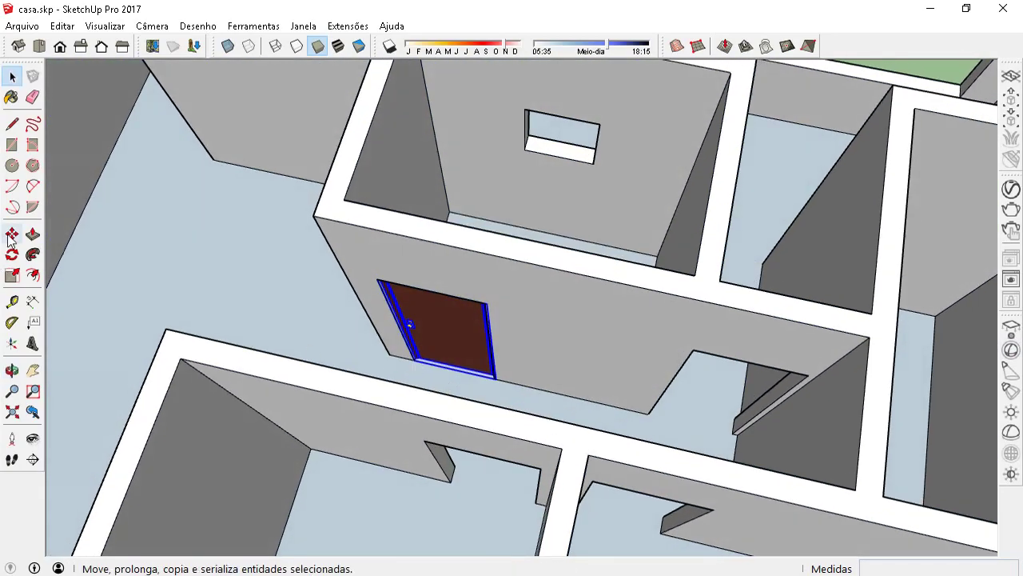
{"action": "scroll", "coordinate": [479, 366], "scroll_direction": "up", "scroll_amount": 3}
{"action": "scroll", "coordinate": [499, 356], "scroll_direction": "up", "scroll_amount": 3}
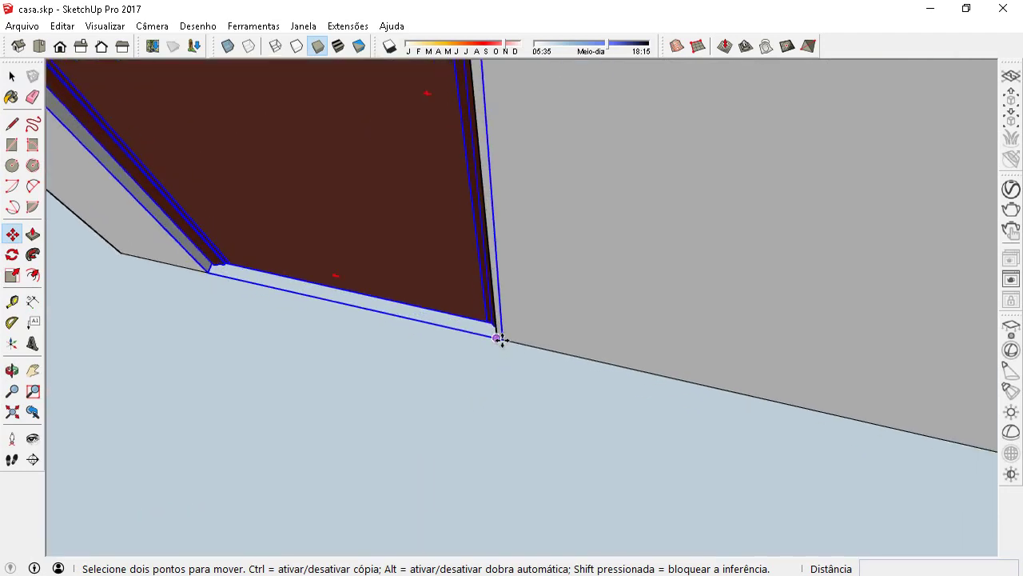
{"action": "scroll", "coordinate": [497, 339], "scroll_direction": "up", "scroll_amount": 1}
{"action": "mouse_move", "coordinate": [484, 352]}
{"action": "middle_mouse_down"}
{"action": "mouse_move", "coordinate": [602, 347]}
{"action": "mouse_move", "coordinate": [592, 359]}
{"action": "middle_mouse_up"}
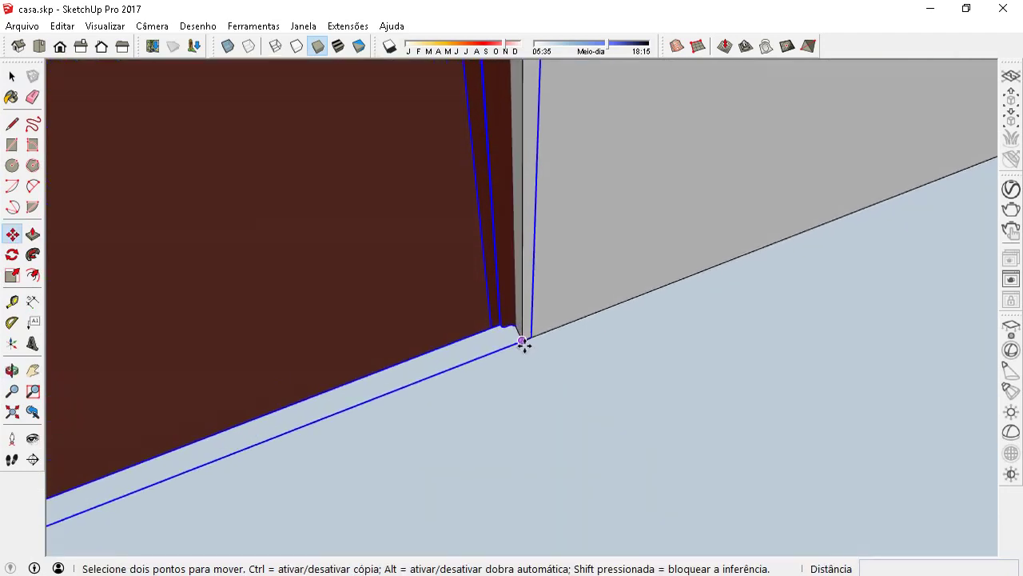
{"action": "scroll", "coordinate": [480, 332], "scroll_direction": "down", "scroll_amount": 2}
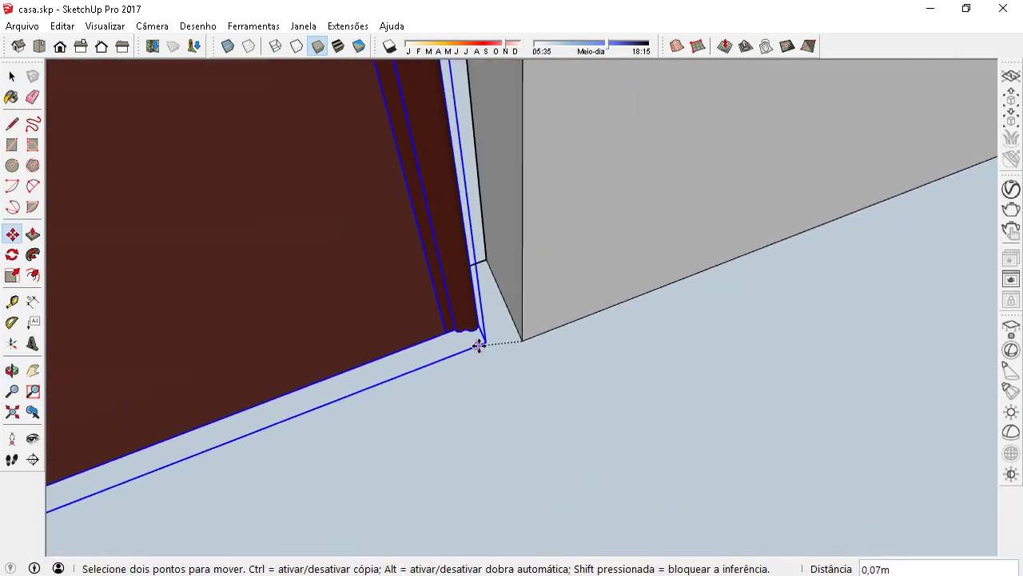
Step: Copy that door with Move and Ctrl into the central wall's right doorway
{"action": "key", "text": "ctrl"}
{"action": "middle_click_drag", "start_coordinate": [279, 480], "coordinate": [248, 507]}
{"action": "scroll", "coordinate": [248, 507], "scroll_direction": "down", "scroll_amount": 3}
{"action": "middle_click_drag", "start_coordinate": [576, 359], "coordinate": [507, 365]}
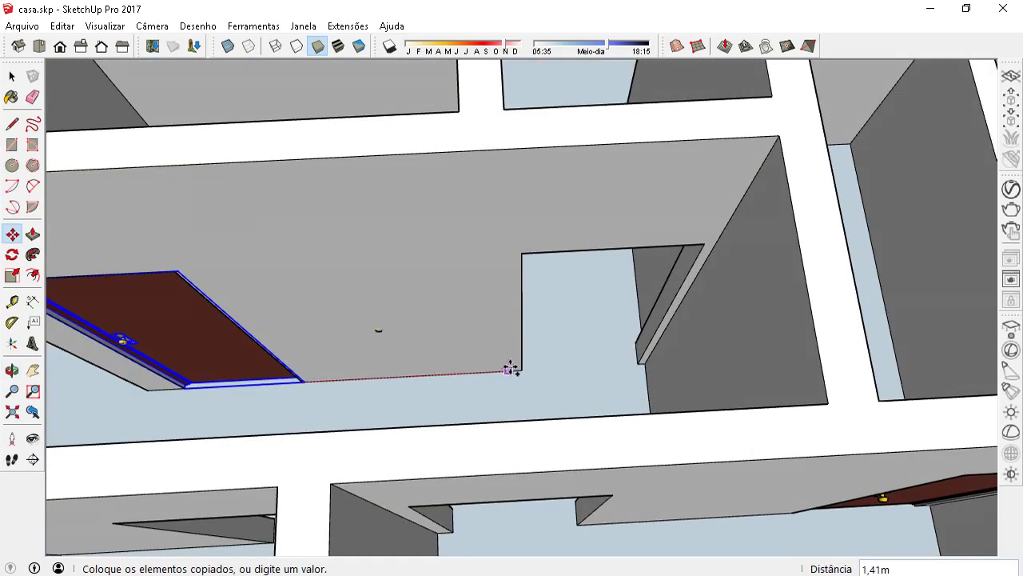
{"action": "scroll", "coordinate": [654, 373], "scroll_direction": "up", "scroll_amount": 3}
{"action": "scroll", "coordinate": [654, 373], "scroll_direction": "up", "scroll_amount": 2}
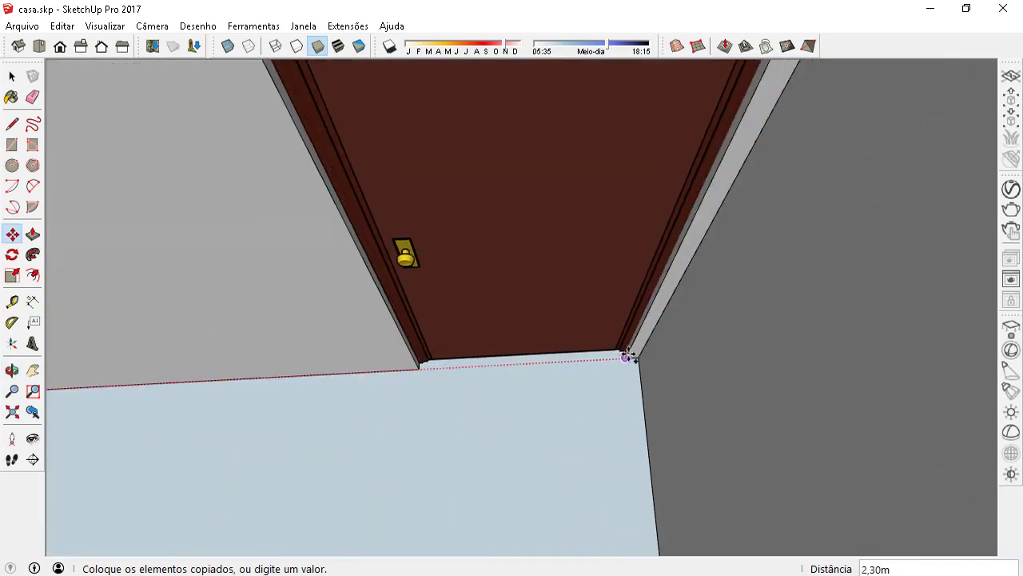
{"action": "left_click", "coordinate": [629, 356]}
{"action": "scroll", "coordinate": [608, 368], "scroll_direction": "down", "scroll_amount": 4}
{"action": "scroll", "coordinate": [541, 315], "scroll_direction": "down", "scroll_amount": 1}
{"action": "middle_click_drag", "start_coordinate": [541, 315], "coordinate": [542, 296]}
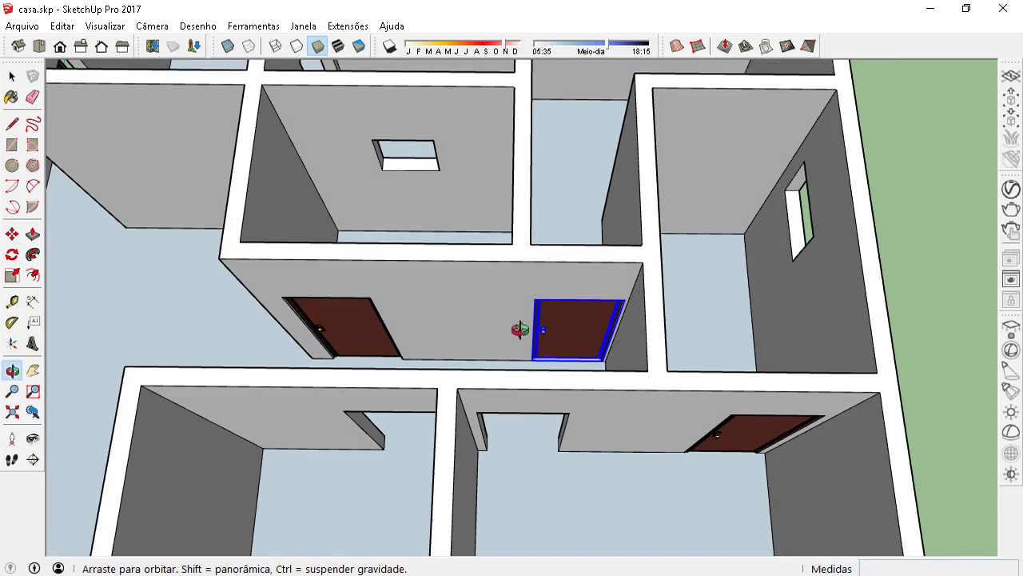
Step: Copy the selected door from its bottom corner into the lower-left room's back-wall doorway
{"action": "scroll", "coordinate": [542, 296], "scroll_direction": "down", "scroll_amount": 1}
{"action": "scroll", "coordinate": [499, 310], "scroll_direction": "up", "scroll_amount": 1}
{"action": "middle_click_drag", "start_coordinate": [562, 331], "coordinate": [548, 347]}
{"action": "scroll", "coordinate": [560, 348], "scroll_direction": "up", "scroll_amount": 2}
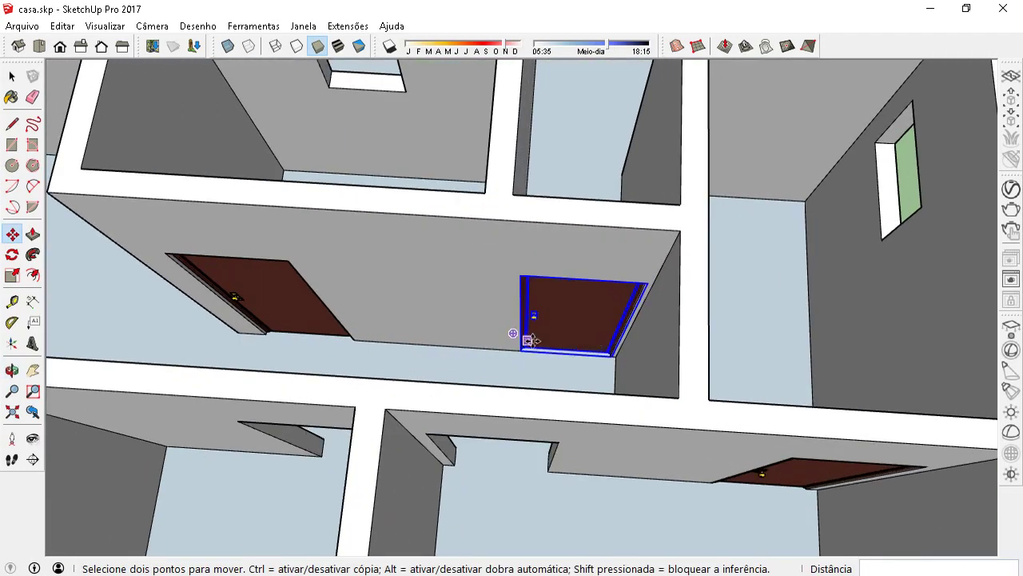
{"action": "scroll", "coordinate": [381, 343], "scroll_direction": "up", "scroll_amount": 2}
{"action": "scroll", "coordinate": [453, 342], "scroll_direction": "up", "scroll_amount": 2}
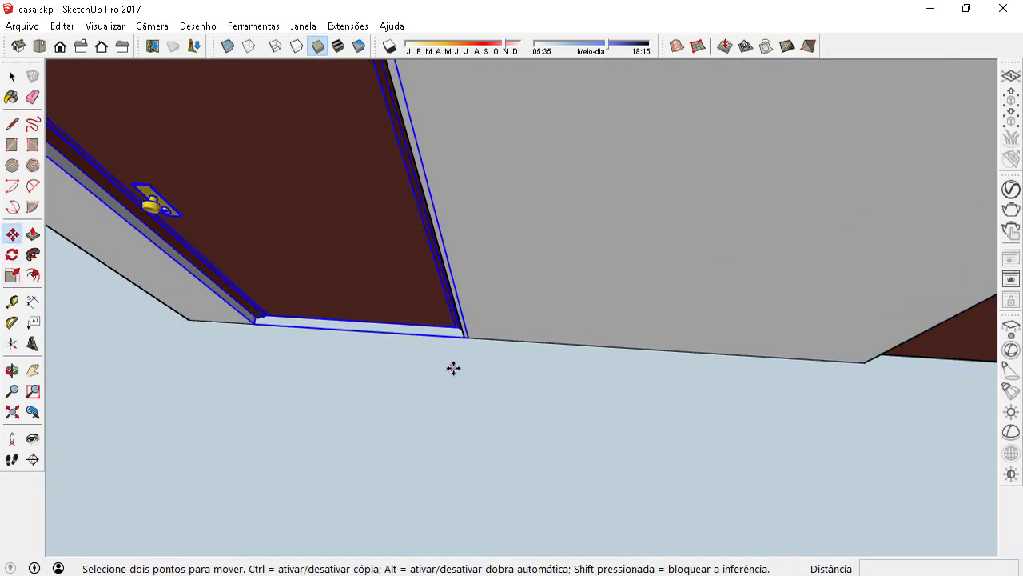
{"action": "left_click", "coordinate": [466, 338]}
{"action": "scroll", "coordinate": [468, 339], "scroll_direction": "down", "scroll_amount": 3}
{"action": "scroll", "coordinate": [477, 347], "scroll_direction": "down", "scroll_amount": 2}
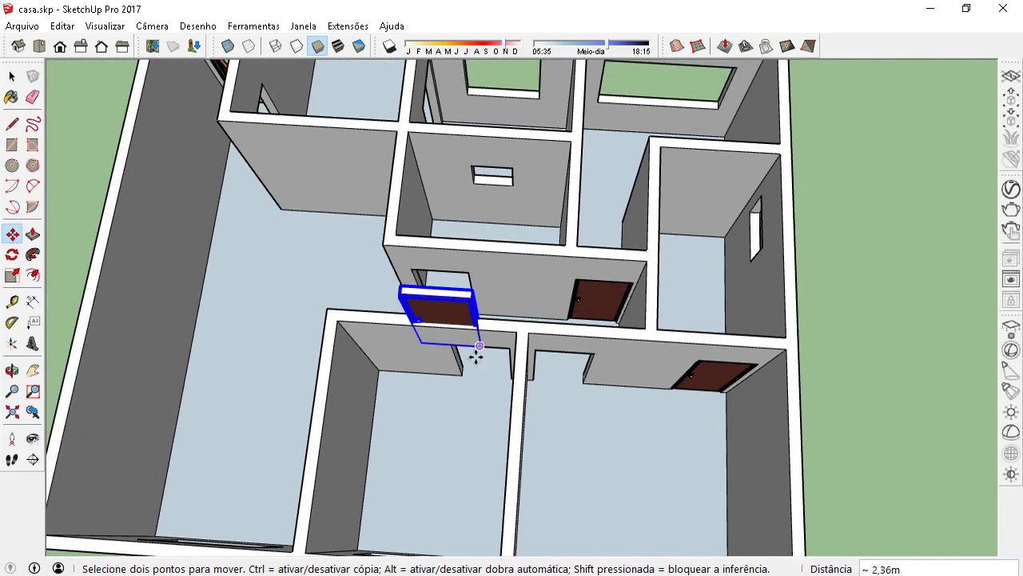
{"action": "scroll", "coordinate": [471, 380], "scroll_direction": "up", "scroll_amount": 5}
{"action": "scroll", "coordinate": [525, 389], "scroll_direction": "up", "scroll_amount": 3}
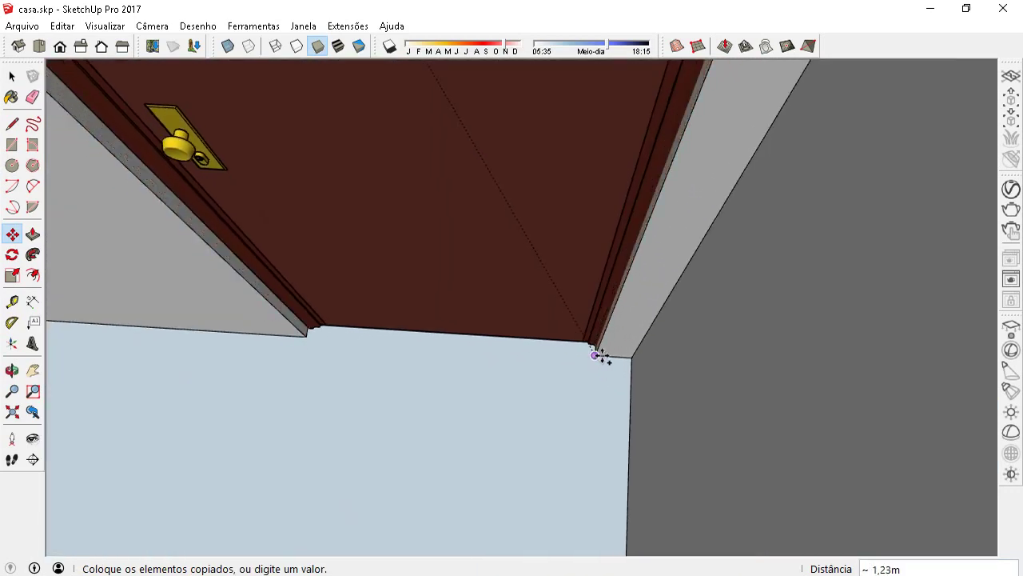
{"action": "left_click", "coordinate": [595, 355]}
{"action": "scroll", "coordinate": [482, 387], "scroll_direction": "down", "scroll_amount": 4}
{"action": "scroll", "coordinate": [434, 400], "scroll_direction": "down", "scroll_amount": 2}
{"action": "scroll", "coordinate": [564, 448], "scroll_direction": "up", "scroll_amount": 2}
{"action": "key", "text": "space"}
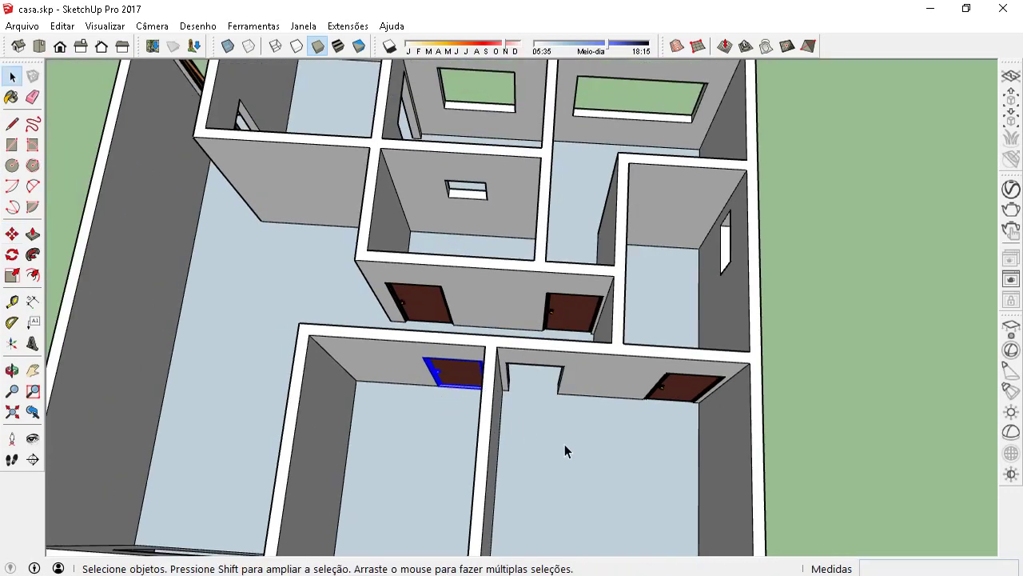
Step: Start moving the lower-left door from its bottom corner, then cancel the move
{"action": "scroll", "coordinate": [512, 400], "scroll_direction": "up", "scroll_amount": 2}
{"action": "scroll", "coordinate": [472, 382], "scroll_direction": "up", "scroll_amount": 1}
{"action": "scroll", "coordinate": [498, 377], "scroll_direction": "up", "scroll_amount": 2}
{"action": "scroll", "coordinate": [564, 377], "scroll_direction": "up", "scroll_amount": 2}
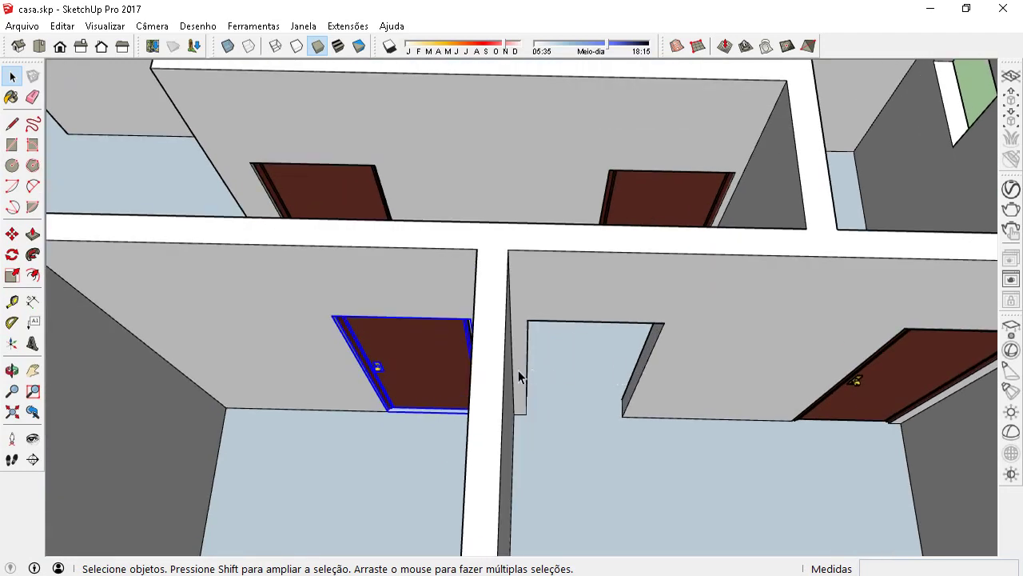
{"action": "middle_click_drag", "start_coordinate": [373, 423], "coordinate": [430, 420]}
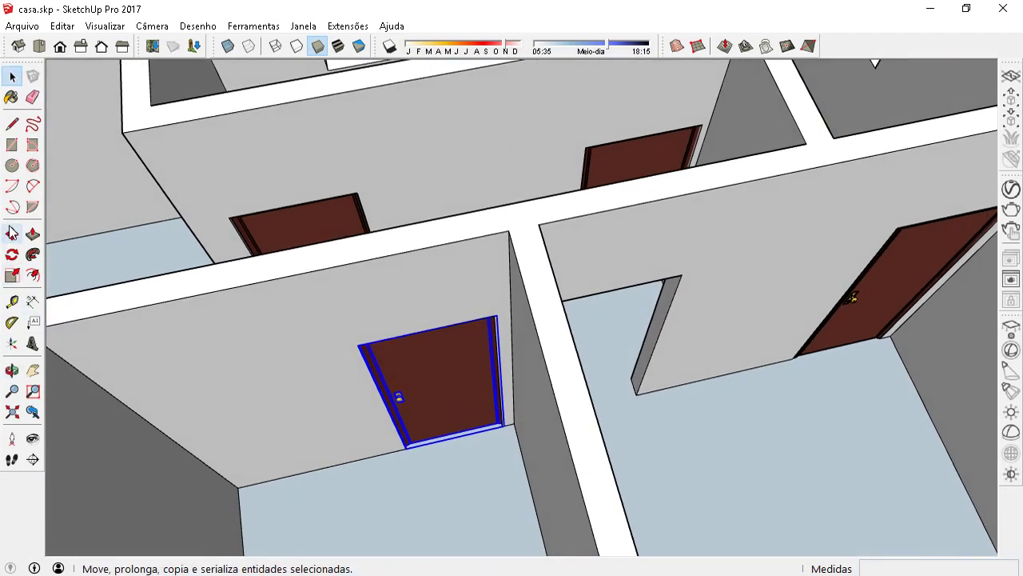
{"action": "scroll", "coordinate": [544, 477], "scroll_direction": "up", "scroll_amount": 1}
{"action": "scroll", "coordinate": [488, 424], "scroll_direction": "up", "scroll_amount": 4}
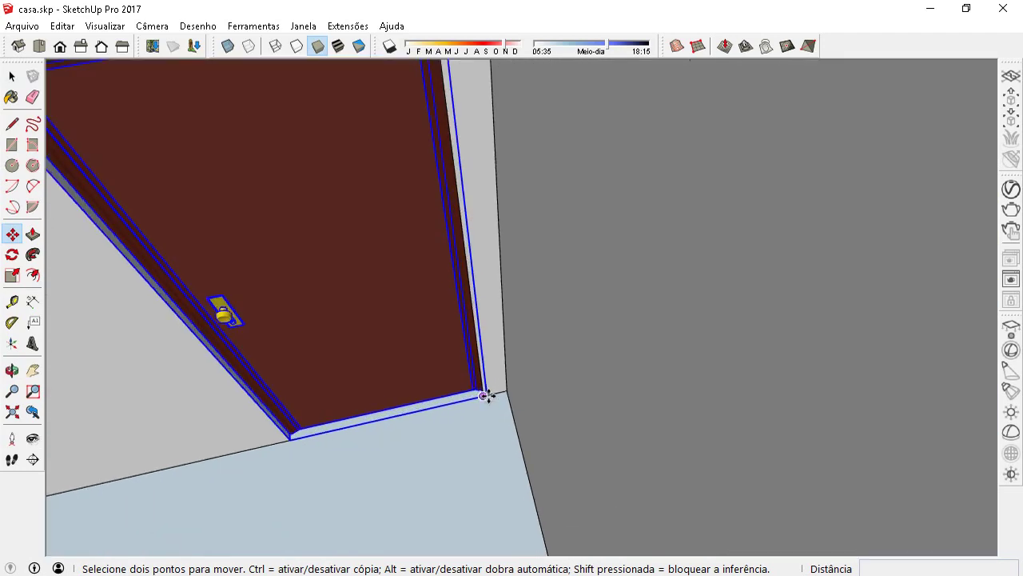
{"action": "scroll", "coordinate": [484, 397], "scroll_direction": "up", "scroll_amount": 2}
{"action": "left_click", "coordinate": [484, 396]}
{"action": "scroll", "coordinate": [413, 446], "scroll_direction": "down", "scroll_amount": 3}
{"action": "scroll", "coordinate": [562, 438], "scroll_direction": "down", "scroll_amount": 2}
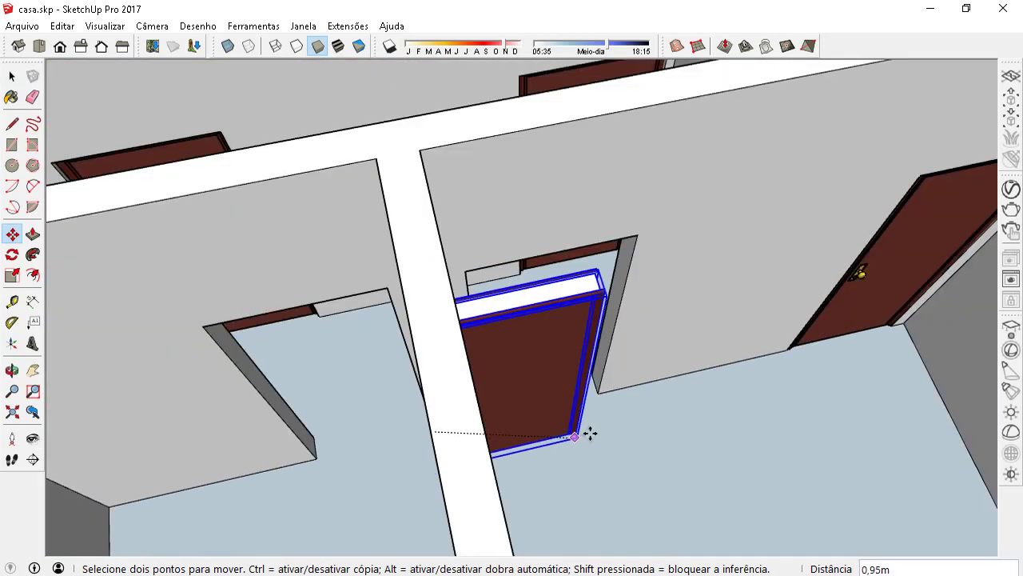
{"action": "scroll", "coordinate": [594, 407], "scroll_direction": "up", "scroll_amount": 3}
{"action": "scroll", "coordinate": [590, 379], "scroll_direction": "up", "scroll_amount": 2}
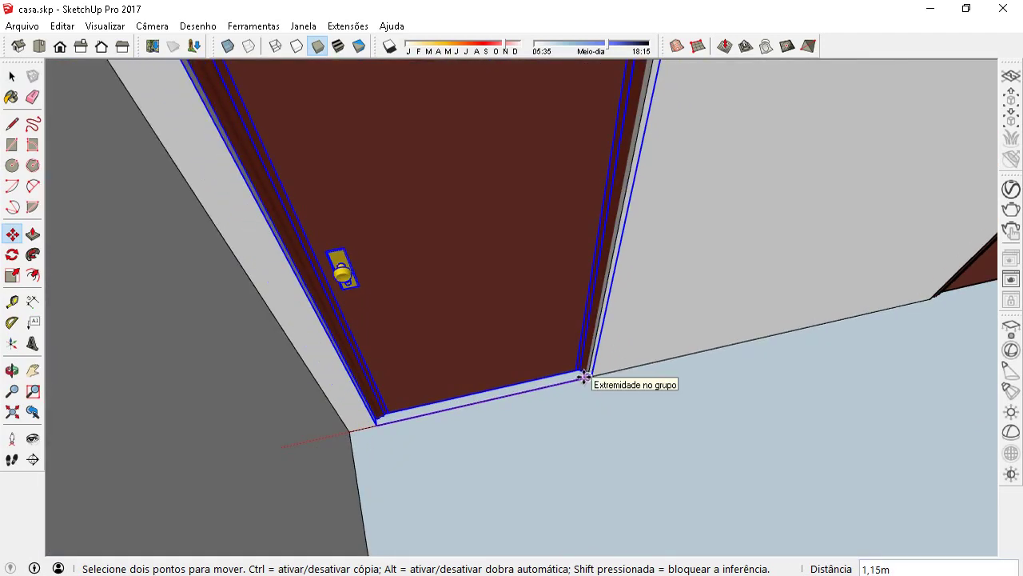
{"action": "scroll", "coordinate": [584, 377], "scroll_direction": "down", "scroll_amount": 2}
{"action": "middle_click_drag", "start_coordinate": [569, 400], "coordinate": [512, 411]}
{"action": "key", "text": "Escape"}
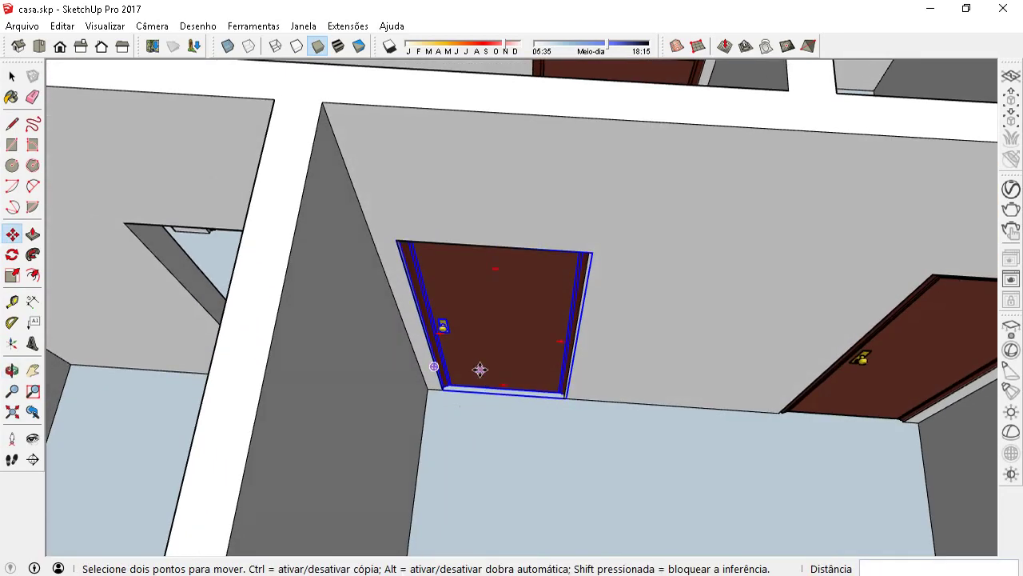
Step: Mirror the door with a Scale of -1 so it opens the other way
{"action": "middle_click_drag", "start_coordinate": [488, 370], "coordinate": [473, 352]}
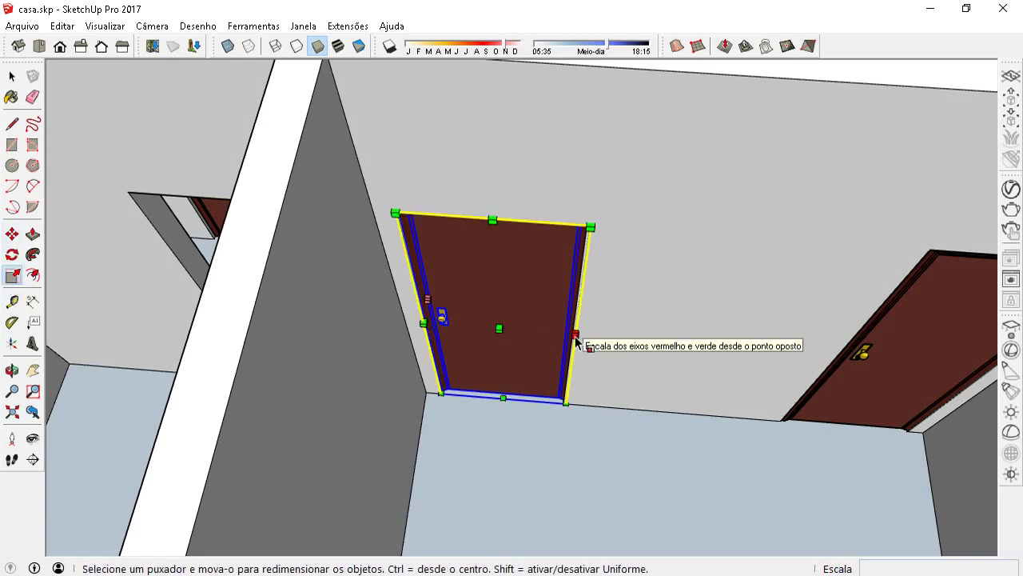
{"action": "middle_click_drag", "start_coordinate": [575, 339], "coordinate": [549, 338]}
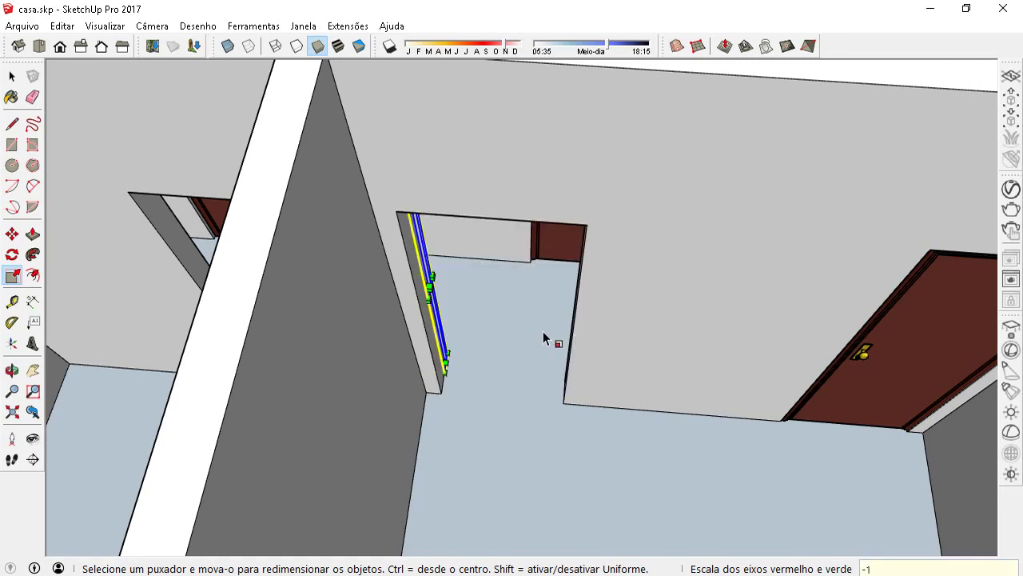
{"action": "scroll", "coordinate": [576, 400], "scroll_direction": "down", "scroll_amount": 5}
{"action": "scroll", "coordinate": [560, 382], "scroll_direction": "down", "scroll_amount": 2}
{"action": "scroll", "coordinate": [479, 375], "scroll_direction": "up", "scroll_amount": 6}
{"action": "scroll", "coordinate": [429, 372], "scroll_direction": "up", "scroll_amount": 4}
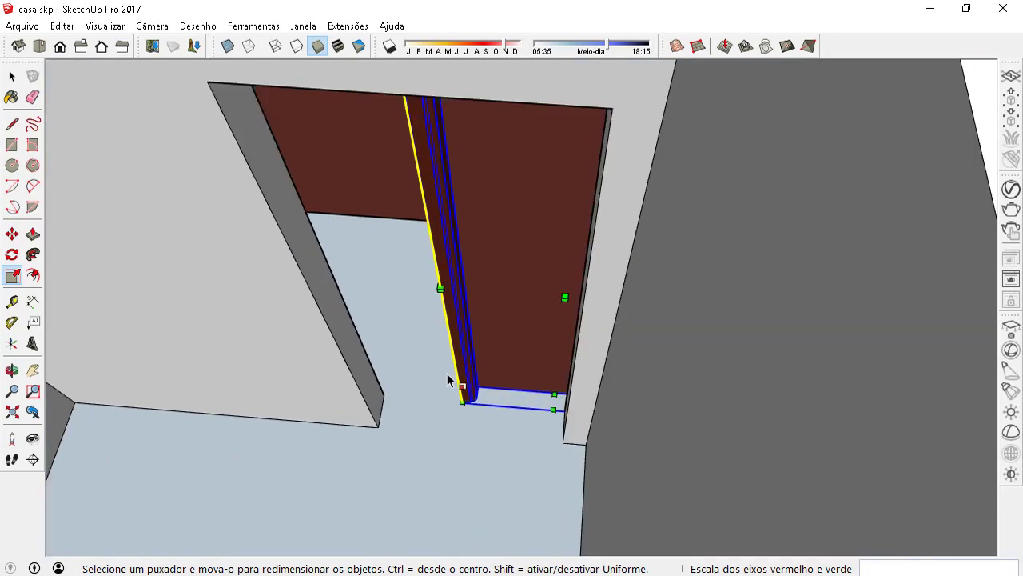
{"action": "scroll", "coordinate": [456, 383], "scroll_direction": "down", "scroll_amount": 3}
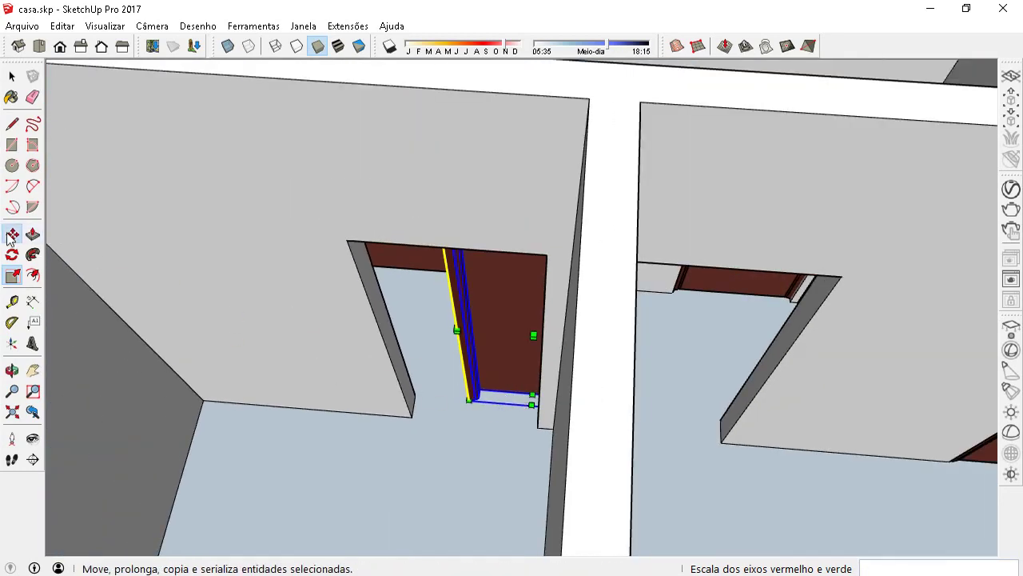
{"action": "scroll", "coordinate": [477, 411], "scroll_direction": "up", "scroll_amount": 3}
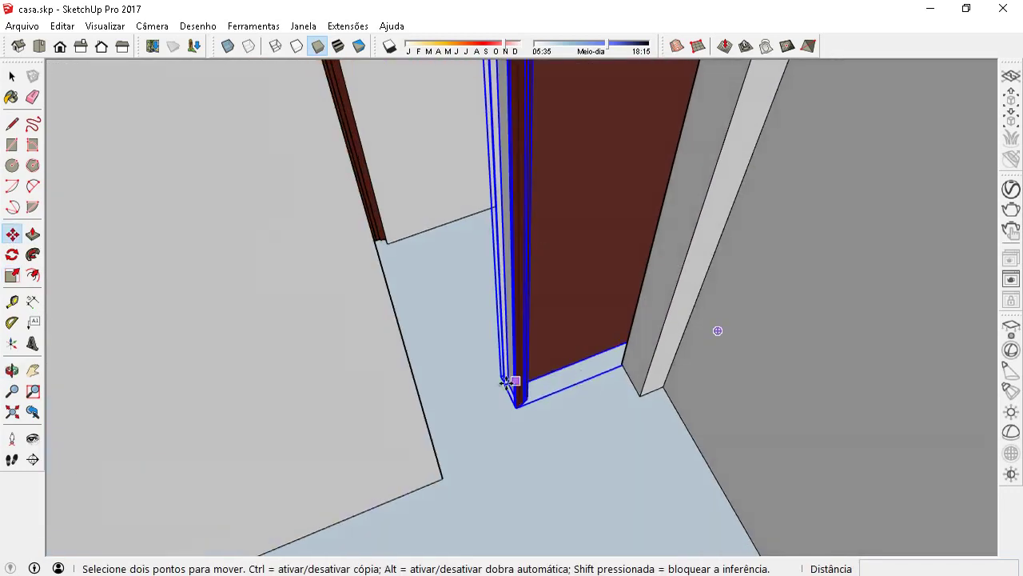
Step: Move the door by its corner snugly into the doorway, with X-ray on to check alignment
{"action": "middle_click_drag", "start_coordinate": [420, 389], "coordinate": [543, 390]}
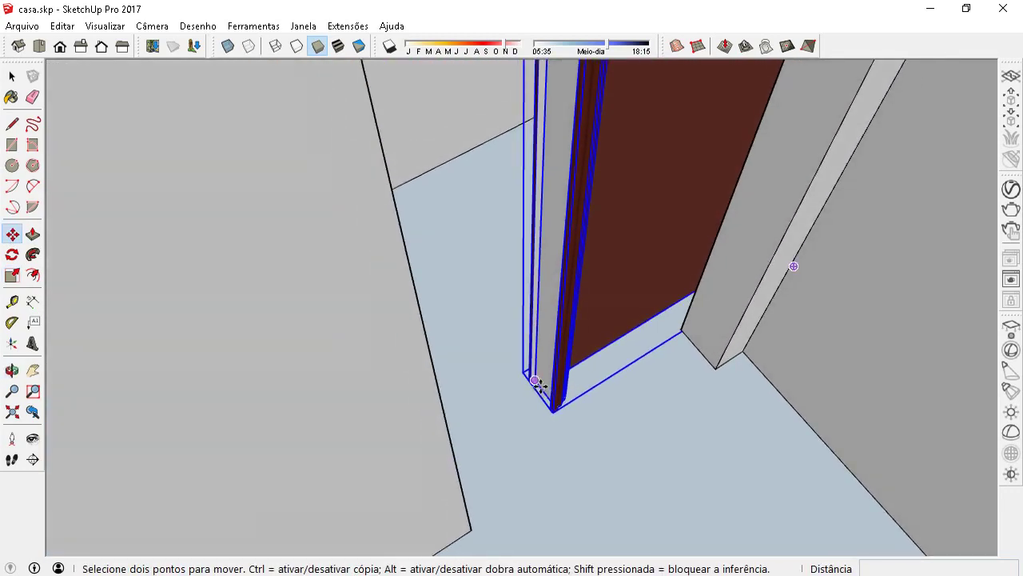
{"action": "left_click", "coordinate": [543, 390]}
{"action": "middle_click_drag", "start_coordinate": [349, 418], "coordinate": [558, 281]}
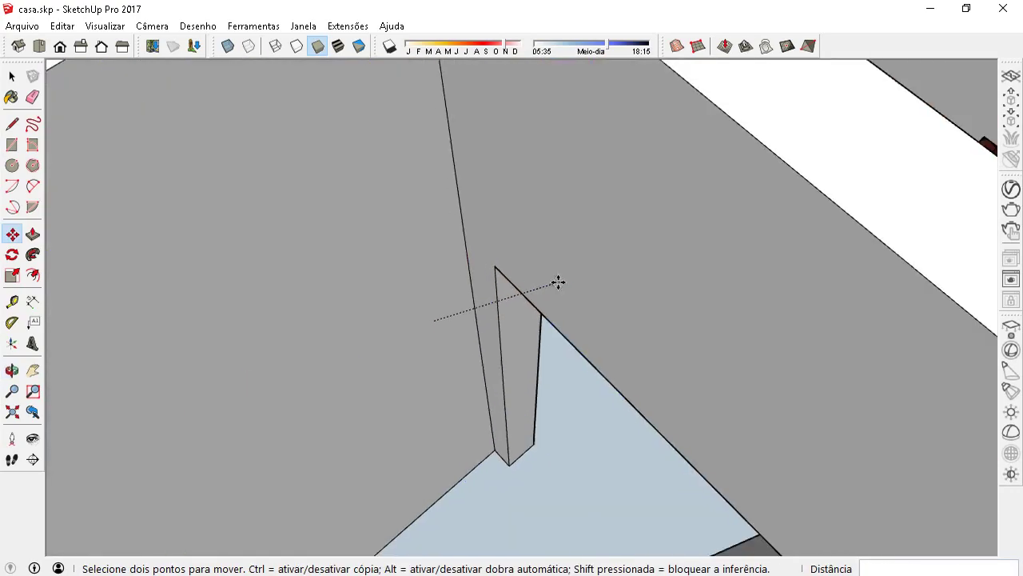
{"action": "left_click", "coordinate": [229, 46]}
{"action": "scroll", "coordinate": [520, 455], "scroll_direction": "down", "scroll_amount": 3}
{"action": "scroll", "coordinate": [520, 455], "scroll_direction": "up", "scroll_amount": 3}
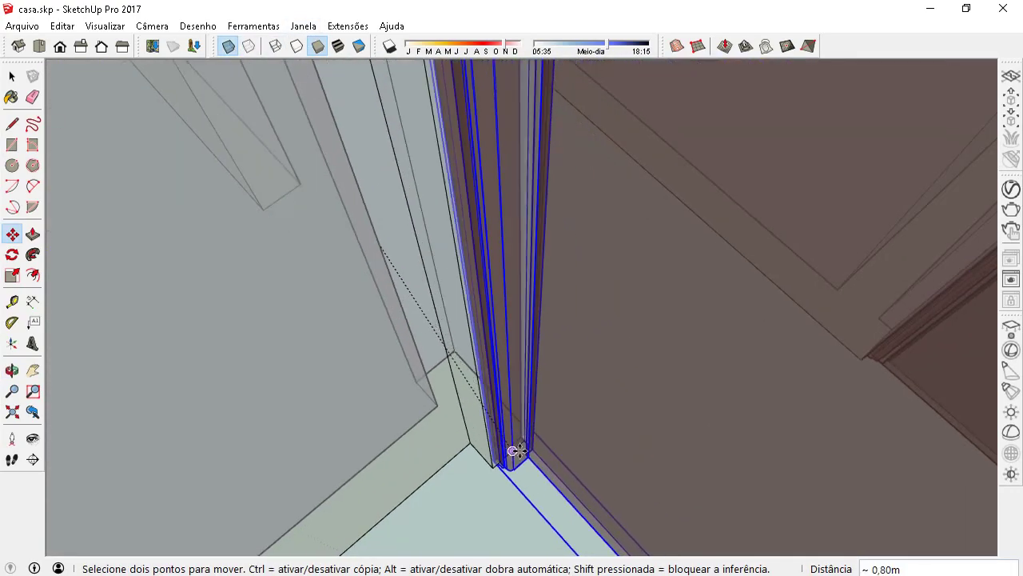
{"action": "scroll", "coordinate": [557, 392], "scroll_direction": "down", "scroll_amount": 3}
Step: Turn X-ray off so the walls are opaque, and inspect the fitted door
{"action": "key", "text": "space"}
{"action": "scroll", "coordinate": [639, 384], "scroll_direction": "up", "scroll_amount": 3}
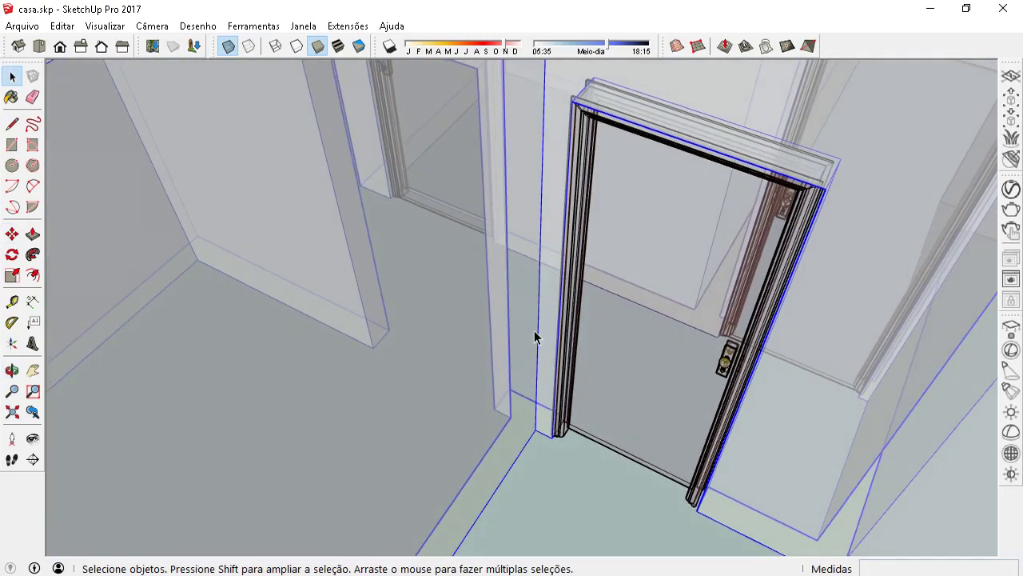
{"action": "left_click", "coordinate": [227, 49]}
{"action": "middle_click_drag", "start_coordinate": [560, 320], "coordinate": [686, 401]}
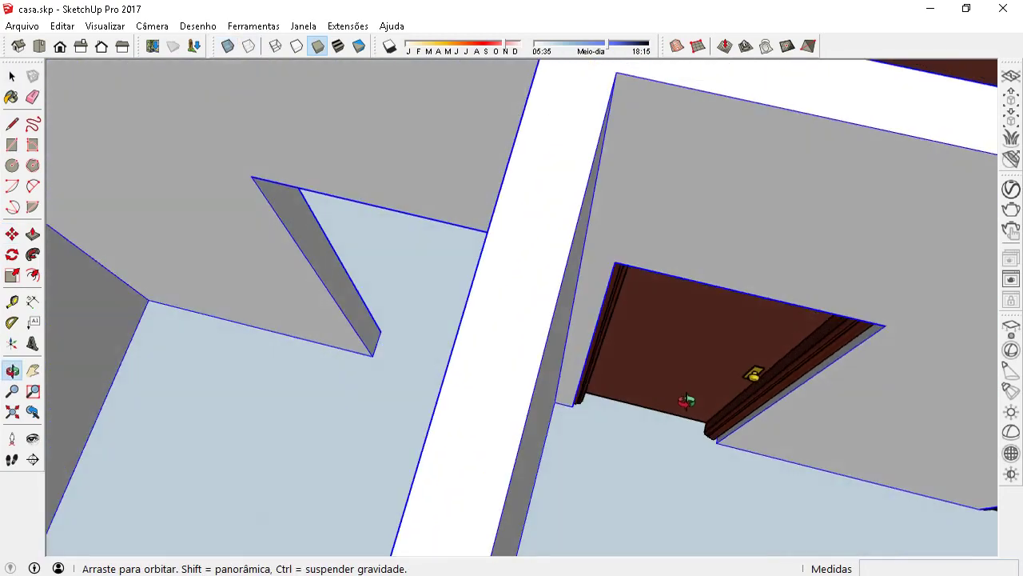
{"action": "scroll", "coordinate": [672, 384], "scroll_direction": "down", "scroll_amount": 3}
{"action": "mouse_move", "coordinate": [658, 366]}
{"action": "middle_mouse_down"}
{"action": "mouse_move", "coordinate": [616, 325]}
{"action": "mouse_move", "coordinate": [724, 360]}
{"action": "mouse_move", "coordinate": [686, 354]}
{"action": "mouse_move", "coordinate": [664, 368]}
{"action": "mouse_move", "coordinate": [608, 285]}
{"action": "mouse_move", "coordinate": [473, 203]}
{"action": "middle_mouse_up"}
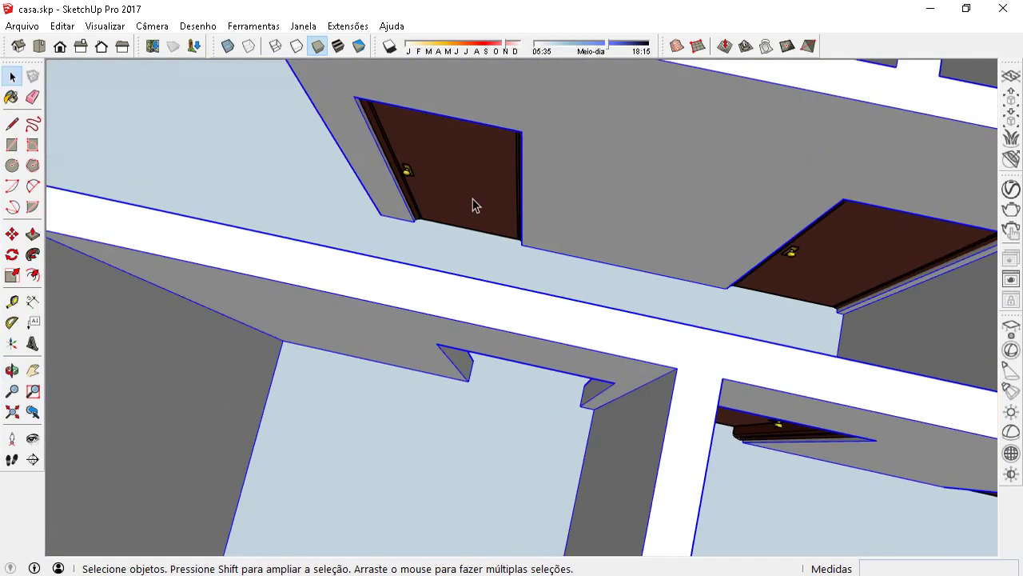
Step: Copy the fitted door with Move and Ctrl into the lower-right room's empty left doorway
{"action": "left_click", "coordinate": [455, 209]}
{"action": "left_click", "coordinate": [12, 233]}
{"action": "scroll", "coordinate": [507, 251], "scroll_direction": "up", "scroll_amount": 3}
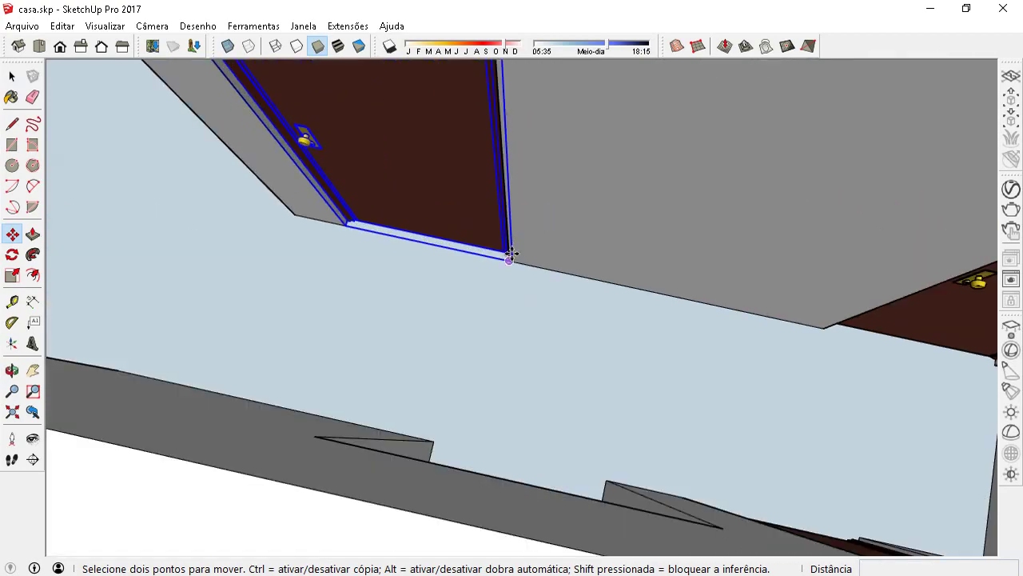
{"action": "left_click", "coordinate": [507, 258]}
{"action": "scroll", "coordinate": [512, 247], "scroll_direction": "down", "scroll_amount": 3}
{"action": "key", "text": "ctrl"}
{"action": "middle_click_drag", "start_coordinate": [542, 216], "coordinate": [583, 366]}
{"action": "left_click", "coordinate": [574, 360]}
{"action": "key", "text": "space"}
Step: Orbit and zoom around the house to survey the placed doors
{"action": "scroll", "coordinate": [505, 461], "scroll_direction": "down", "scroll_amount": 2}
{"action": "middle_click_drag", "start_coordinate": [505, 460], "coordinate": [522, 264]}
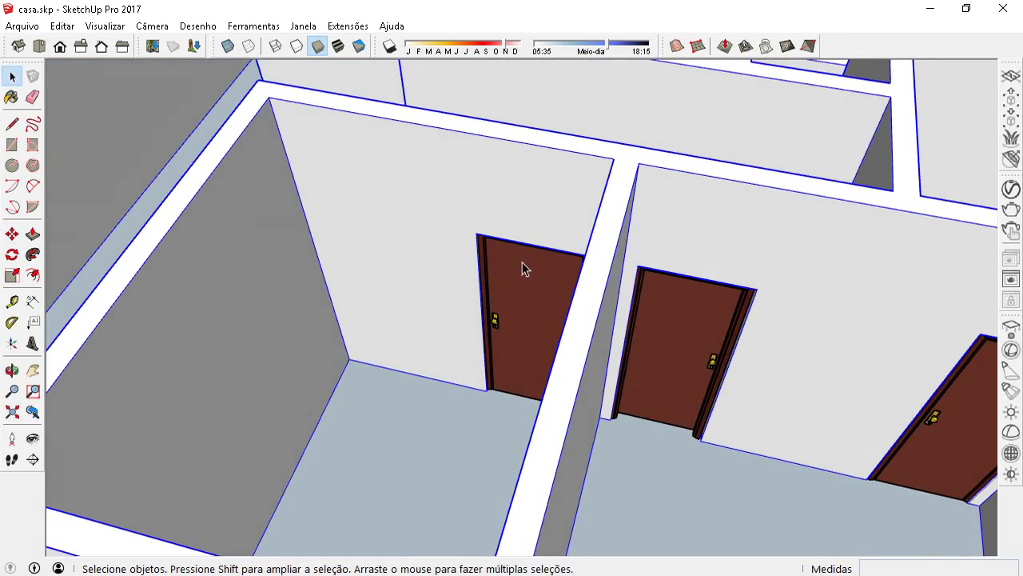
{"action": "scroll", "coordinate": [522, 264], "scroll_direction": "down", "scroll_amount": 4}
{"action": "mouse_move", "coordinate": [616, 267]}
{"action": "middle_mouse_down"}
{"action": "mouse_move", "coordinate": [640, 351]}
{"action": "mouse_move", "coordinate": [749, 230]}
{"action": "mouse_move", "coordinate": [502, 132]}
{"action": "mouse_move", "coordinate": [680, 197]}
{"action": "middle_mouse_up"}
{"action": "scroll", "coordinate": [640, 350], "scroll_direction": "down", "scroll_amount": 3}
{"action": "scroll", "coordinate": [749, 231], "scroll_direction": "up", "scroll_amount": 3}
{"action": "scroll", "coordinate": [591, 290], "scroll_direction": "down", "scroll_amount": 3}
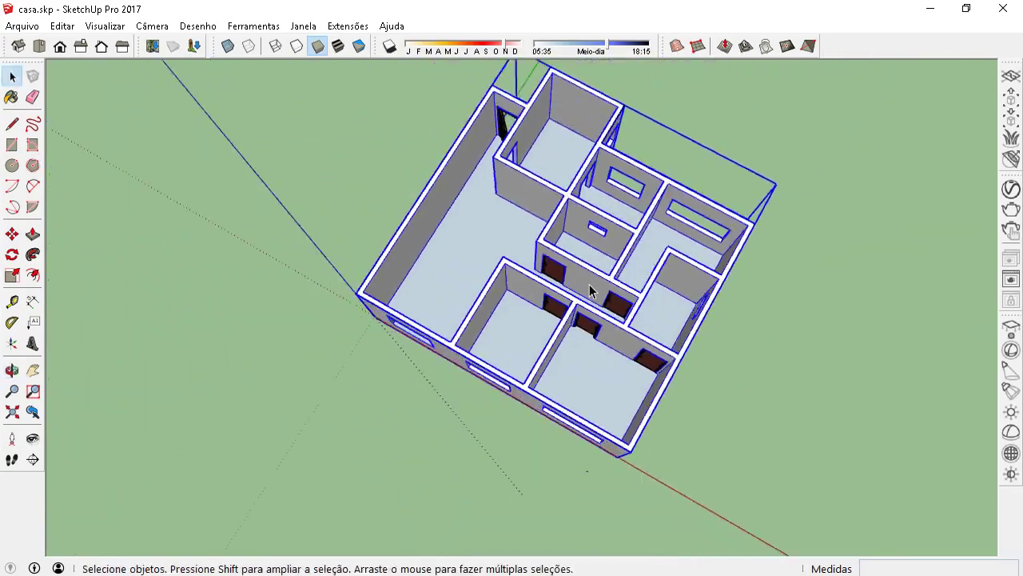
{"action": "middle_click_drag", "start_coordinate": [592, 290], "coordinate": [448, 120]}
{"action": "scroll", "coordinate": [684, 222], "scroll_direction": "up", "scroll_amount": 3}
{"action": "mouse_move", "coordinate": [684, 222]}
{"action": "middle_mouse_down"}
{"action": "mouse_move", "coordinate": [381, 335]}
{"action": "mouse_move", "coordinate": [296, 292]}
{"action": "mouse_move", "coordinate": [578, 393]}
{"action": "middle_mouse_up"}
{"action": "scroll", "coordinate": [486, 290], "scroll_direction": "up", "scroll_amount": 3}
{"action": "scroll", "coordinate": [380, 336], "scroll_direction": "down", "scroll_amount": 3}
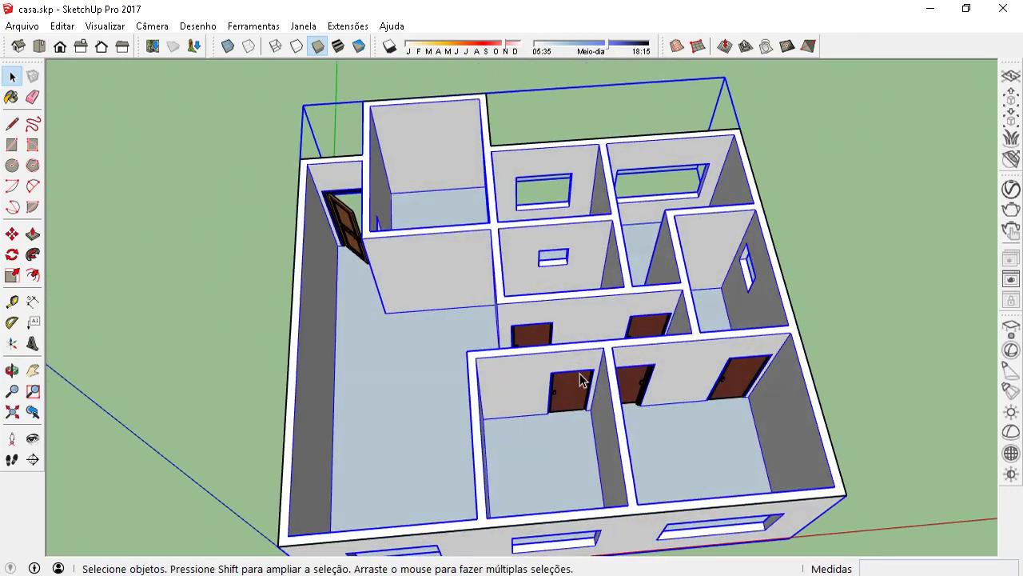
{"action": "scroll", "coordinate": [578, 392], "scroll_direction": "up", "scroll_amount": 3}
{"action": "scroll", "coordinate": [580, 393], "scroll_direction": "up", "scroll_amount": 2}
{"action": "scroll", "coordinate": [580, 396], "scroll_direction": "up", "scroll_amount": 2}
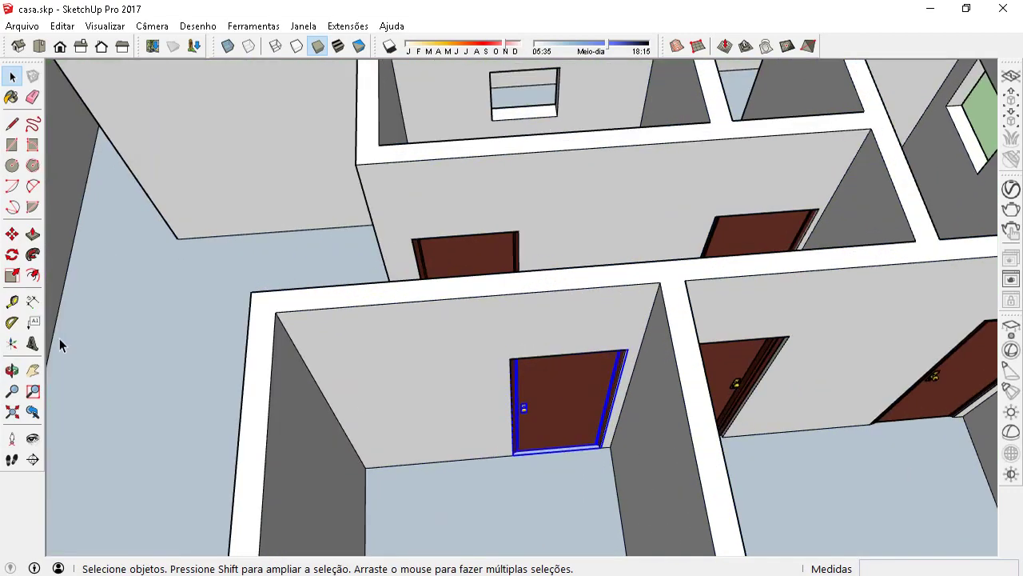
Step: Copy the selected door onto the lawn beside the long exterior wall using Move with Ctrl
{"action": "left_click", "coordinate": [12, 240]}
{"action": "scroll", "coordinate": [498, 434], "scroll_direction": "up", "scroll_amount": 3}
{"action": "left_click", "coordinate": [521, 459]}
{"action": "scroll", "coordinate": [520, 459], "scroll_direction": "down", "scroll_amount": 3}
{"action": "scroll", "coordinate": [581, 449], "scroll_direction": "down", "scroll_amount": 2}
{"action": "key", "text": "ctrl"}
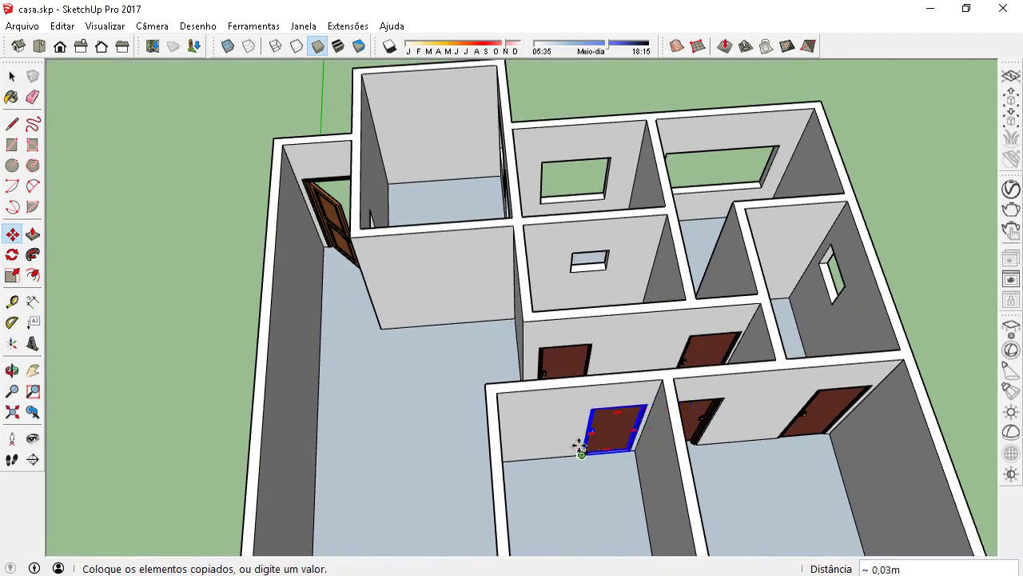
{"action": "scroll", "coordinate": [522, 407], "scroll_direction": "down", "scroll_amount": 3}
{"action": "scroll", "coordinate": [319, 388], "scroll_direction": "up", "scroll_amount": 3}
{"action": "middle_click_drag", "start_coordinate": [320, 386], "coordinate": [519, 381]}
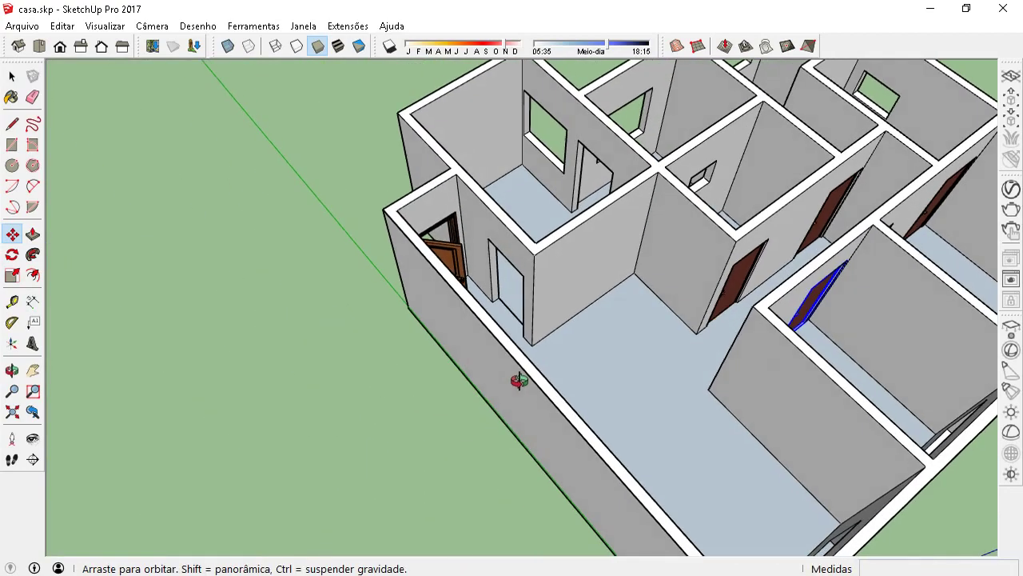
{"action": "left_click", "coordinate": [308, 387]}
Step: Orbit around the house to bring the door copy and the side wall into view
{"action": "scroll", "coordinate": [270, 304], "scroll_direction": "up", "scroll_amount": 2}
{"action": "middle_click_drag", "start_coordinate": [269, 304], "coordinate": [373, 315]}
{"action": "scroll", "coordinate": [331, 395], "scroll_direction": "up", "scroll_amount": 2}
{"action": "mouse_move", "coordinate": [331, 395]}
{"action": "middle_mouse_down"}
{"action": "mouse_move", "coordinate": [499, 411]}
{"action": "mouse_move", "coordinate": [505, 400]}
{"action": "mouse_move", "coordinate": [441, 441]}
{"action": "middle_mouse_up"}
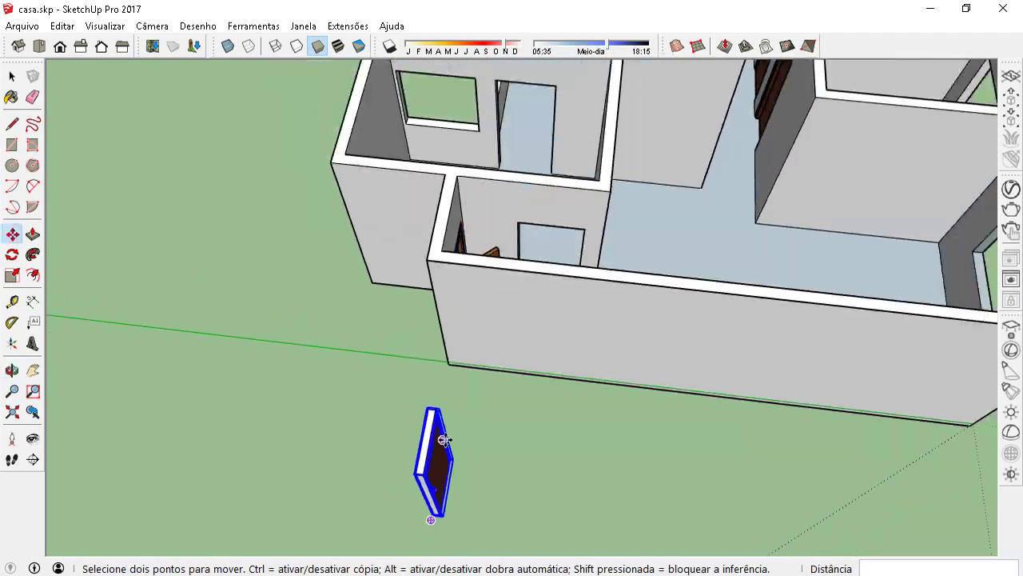
Step: Start the Rotate tool and orbit to the lying door copy's bottom corner
{"action": "left_click", "coordinate": [11, 256]}
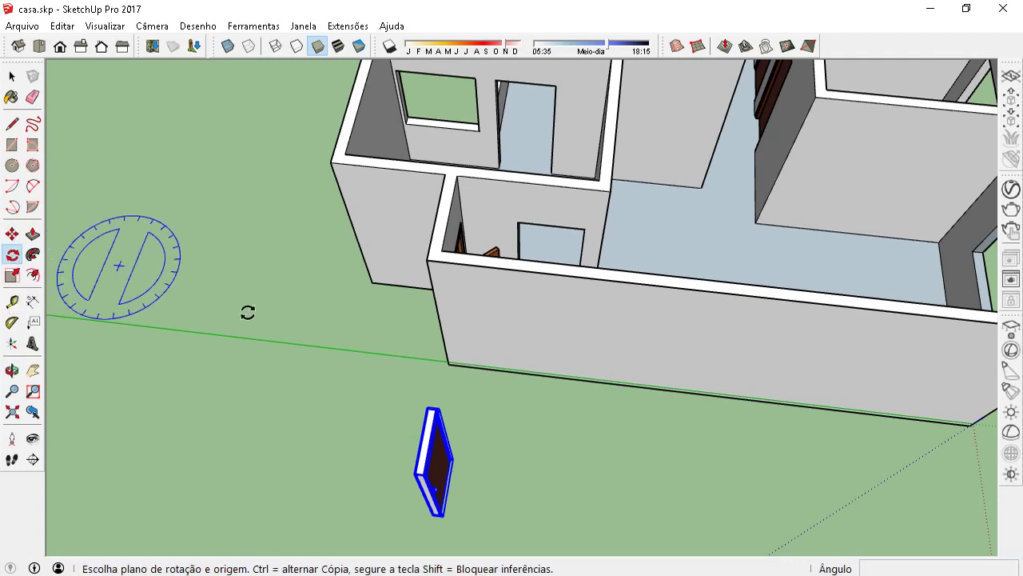
{"action": "scroll", "coordinate": [451, 544], "scroll_direction": "up", "scroll_amount": 3}
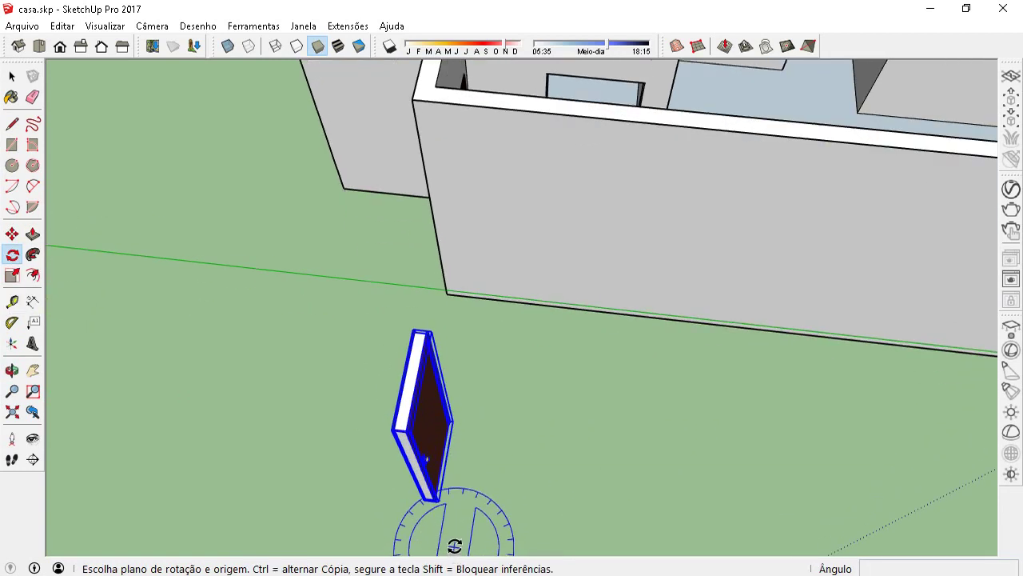
{"action": "scroll", "coordinate": [479, 495], "scroll_direction": "up", "scroll_amount": 3}
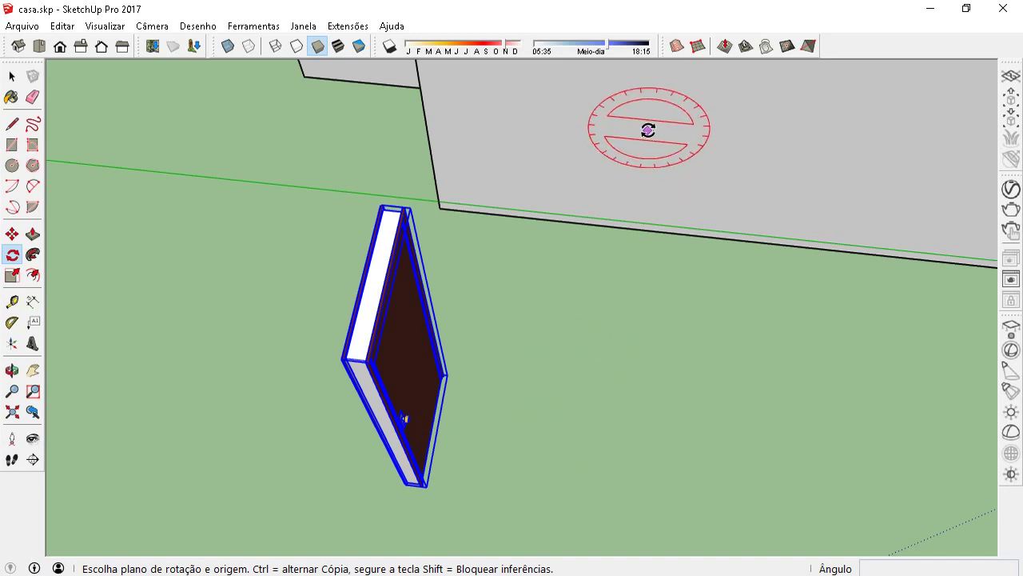
{"action": "middle_click_drag", "start_coordinate": [674, 216], "coordinate": [548, 187]}
{"action": "scroll", "coordinate": [612, 192], "scroll_direction": "down", "scroll_amount": 2}
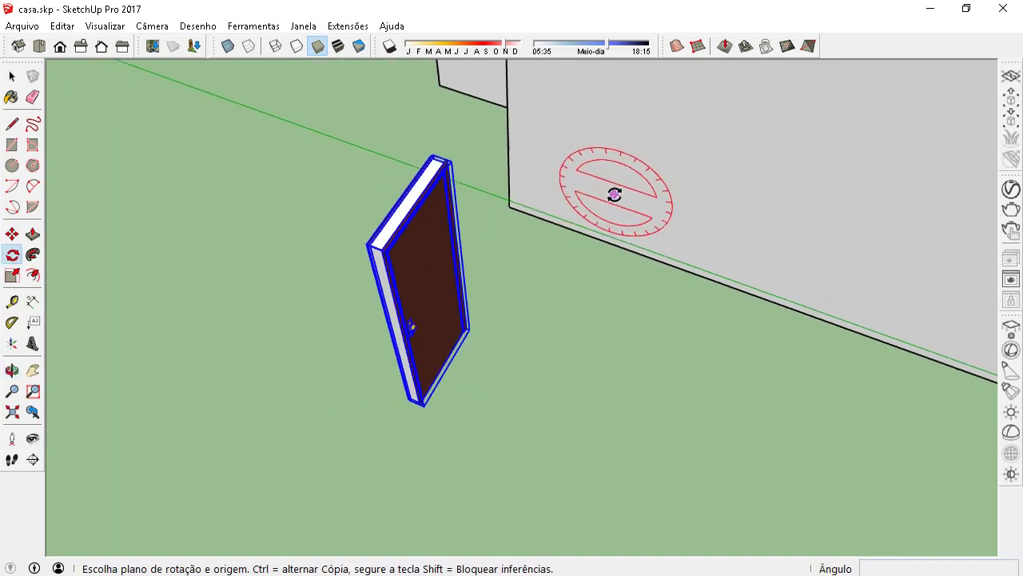
{"action": "middle_click_drag", "start_coordinate": [612, 195], "coordinate": [464, 298]}
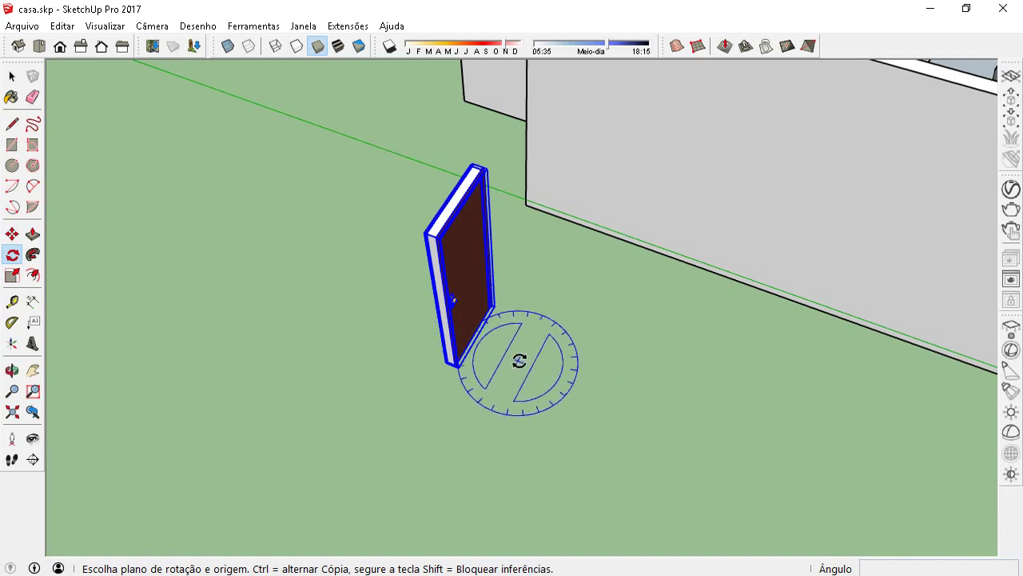
{"action": "scroll", "coordinate": [451, 365], "scroll_direction": "up", "scroll_amount": 2}
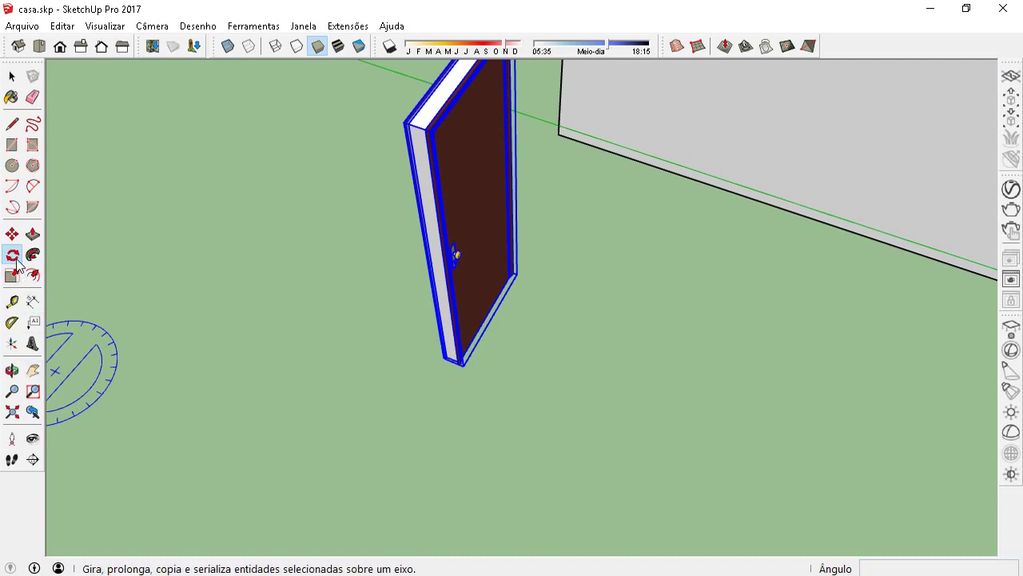
{"action": "scroll", "coordinate": [452, 352], "scroll_direction": "up", "scroll_amount": 1}
{"action": "scroll", "coordinate": [465, 359], "scroll_direction": "up", "scroll_amount": 1}
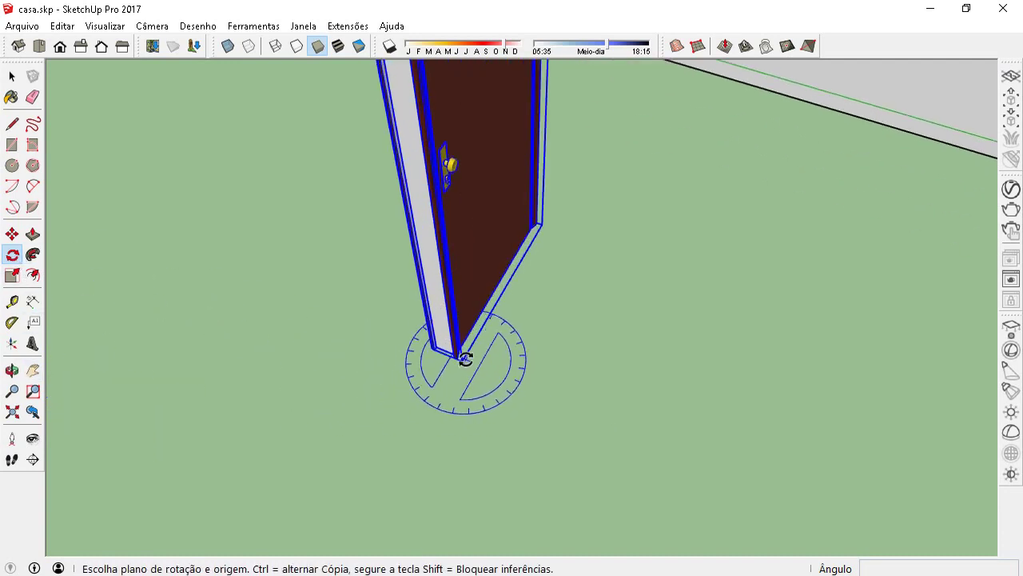
{"action": "scroll", "coordinate": [454, 357], "scroll_direction": "up", "scroll_amount": 1}
{"action": "scroll", "coordinate": [453, 362], "scroll_direction": "up", "scroll_amount": 1}
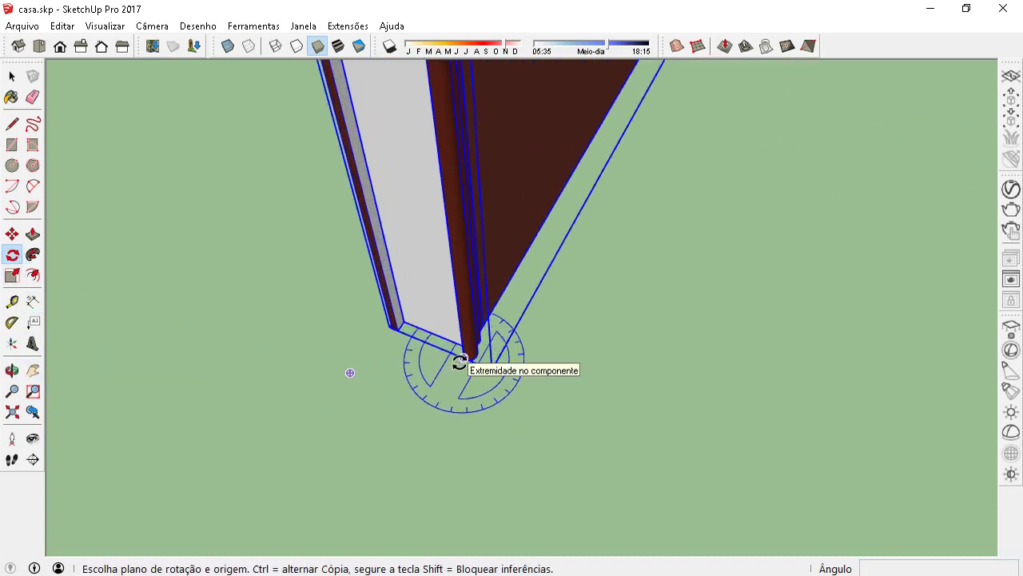
{"action": "mouse_move", "coordinate": [423, 347]}
{"action": "middle_mouse_down"}
{"action": "mouse_move", "coordinate": [508, 383]}
{"action": "mouse_move", "coordinate": [690, 370]}
{"action": "mouse_move", "coordinate": [533, 445]}
{"action": "middle_mouse_up"}
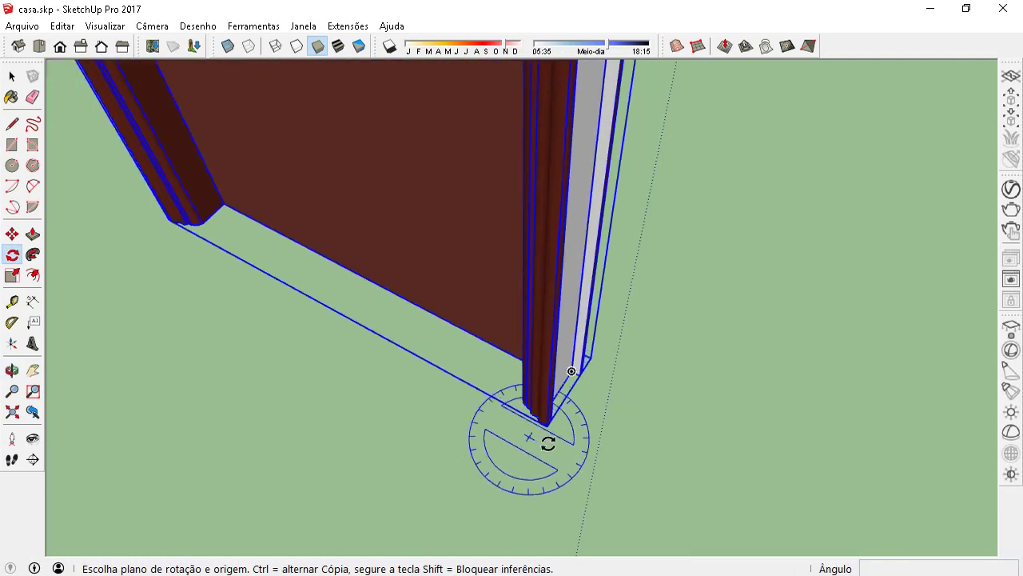
{"action": "scroll", "coordinate": [510, 378], "scroll_direction": "up", "scroll_amount": 2}
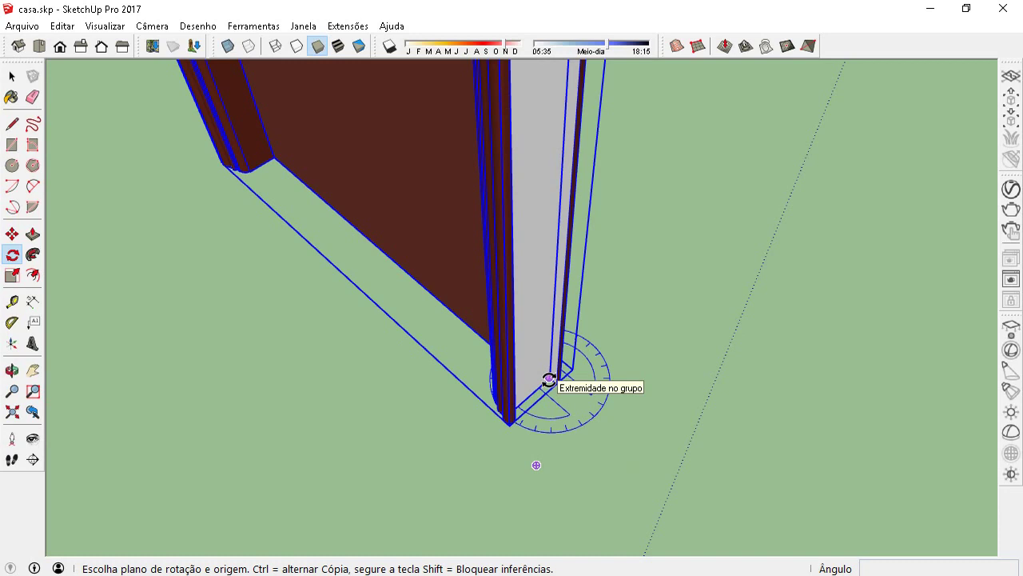
{"action": "scroll", "coordinate": [735, 444], "scroll_direction": "down", "scroll_amount": 3}
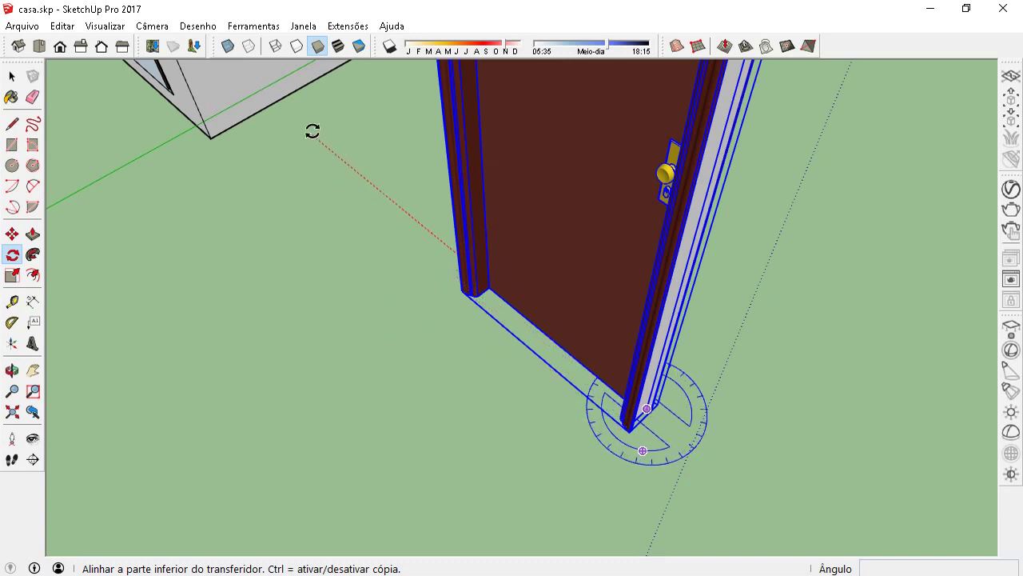
Step: Rotate the door copy 90 degrees about its base so it stands upright
{"action": "left_click", "coordinate": [312, 131]}
{"action": "scroll", "coordinate": [336, 303], "scroll_direction": "down", "scroll_amount": 5}
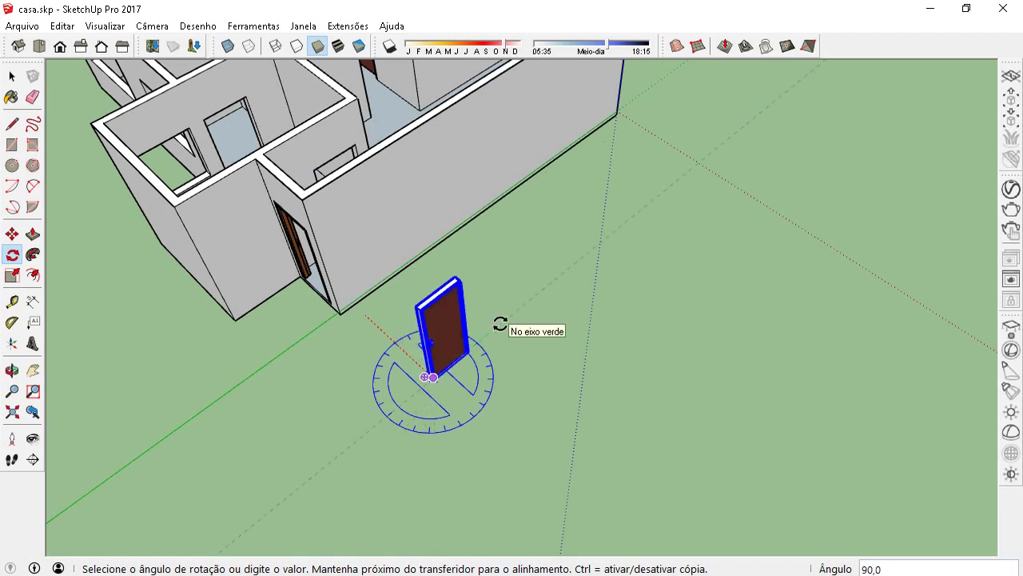
{"action": "type", "text": "90"}
{"action": "key", "text": "Return"}
{"action": "scroll", "coordinate": [464, 324], "scroll_direction": "up", "scroll_amount": 2}
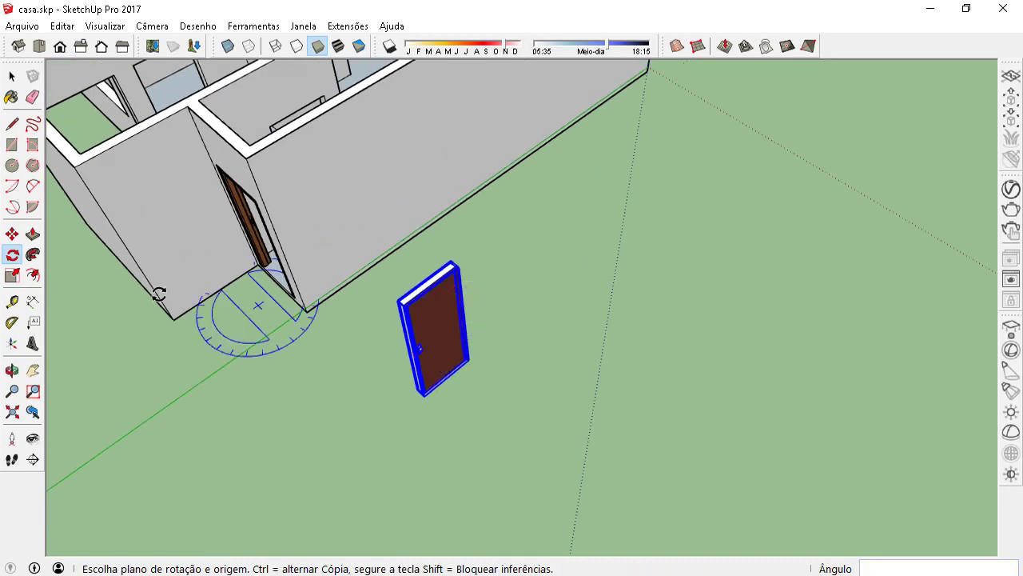
{"action": "left_click", "coordinate": [12, 233]}
Step: Pick up the upright door by its bottom corner and orbit toward the inner doorway
{"action": "middle_click_drag", "start_coordinate": [240, 336], "coordinate": [183, 318]}
{"action": "scroll", "coordinate": [488, 272], "scroll_direction": "up", "scroll_amount": 5}
{"action": "mouse_move", "coordinate": [488, 272]}
{"action": "middle_mouse_down"}
{"action": "mouse_move", "coordinate": [393, 320]}
{"action": "mouse_move", "coordinate": [428, 269]}
{"action": "middle_mouse_up"}
{"action": "left_click", "coordinate": [427, 276]}
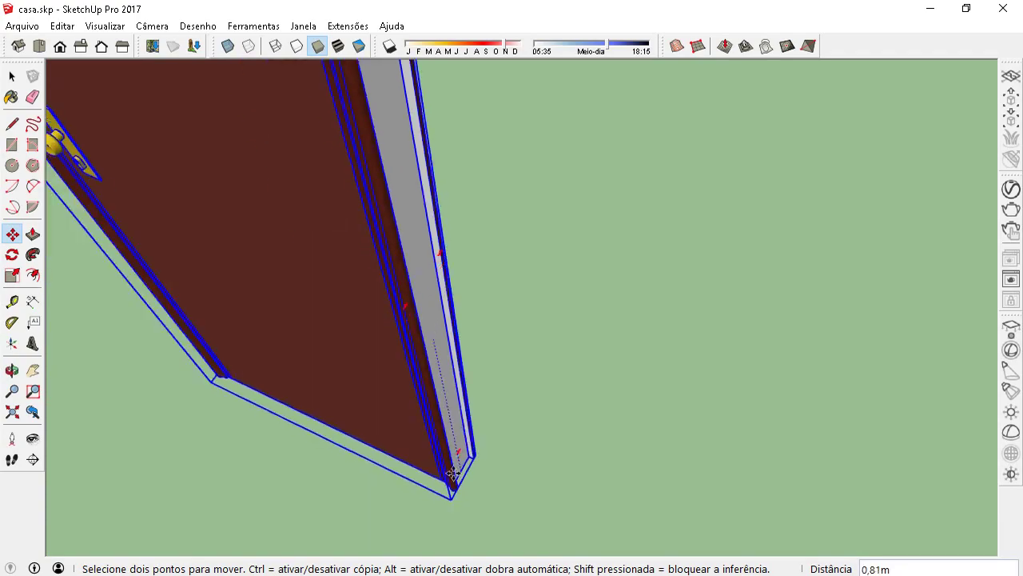
{"action": "scroll", "coordinate": [285, 389], "scroll_direction": "down", "scroll_amount": 5}
{"action": "scroll", "coordinate": [419, 498], "scroll_direction": "down", "scroll_amount": 3}
{"action": "scroll", "coordinate": [626, 344], "scroll_direction": "up", "scroll_amount": 2}
{"action": "scroll", "coordinate": [553, 247], "scroll_direction": "up", "scroll_amount": 3}
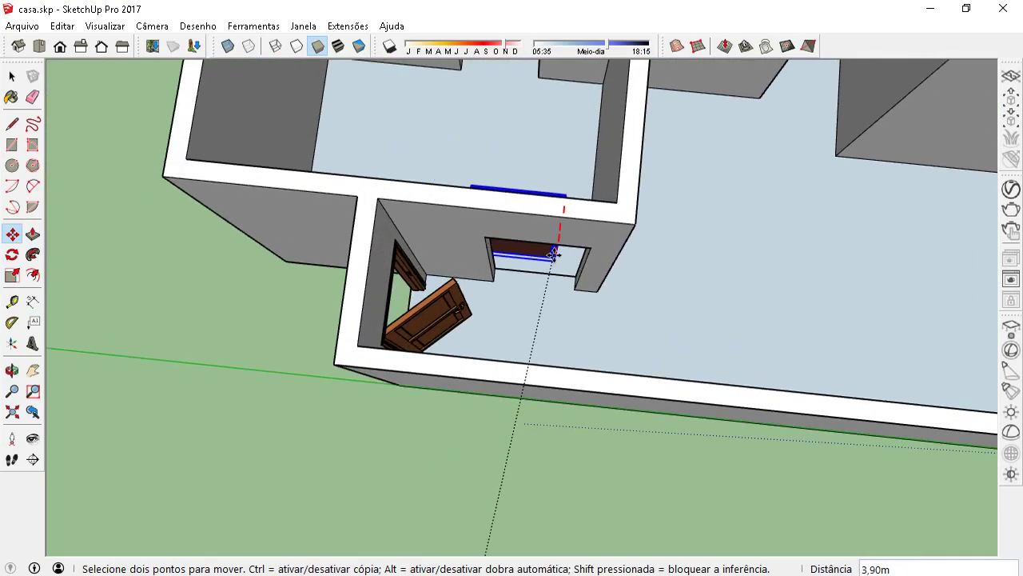
{"action": "middle_click_drag", "start_coordinate": [553, 247], "coordinate": [631, 217]}
{"action": "scroll", "coordinate": [573, 323], "scroll_direction": "up", "scroll_amount": 5}
{"action": "scroll", "coordinate": [568, 344], "scroll_direction": "up", "scroll_amount": 3}
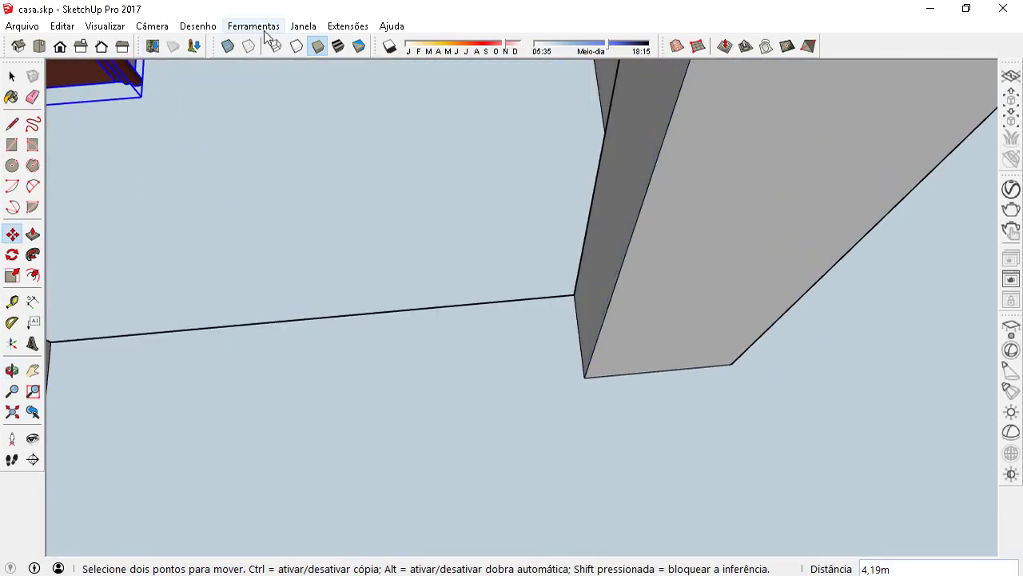
Step: Snap the door into the inner wall's doorway with X-ray on, then turn X-ray off
{"action": "left_click", "coordinate": [228, 45]}
{"action": "scroll", "coordinate": [567, 320], "scroll_direction": "down", "scroll_amount": 3}
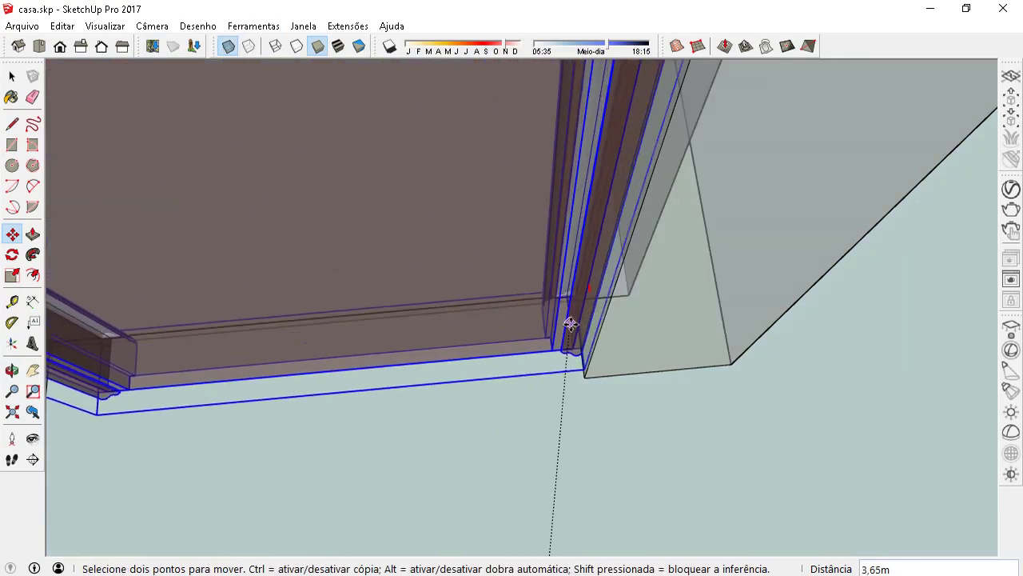
{"action": "left_click", "coordinate": [578, 330]}
{"action": "scroll", "coordinate": [578, 330], "scroll_direction": "down", "scroll_amount": 3}
{"action": "mouse_move", "coordinate": [246, 342]}
{"action": "middle_mouse_down"}
{"action": "mouse_move", "coordinate": [499, 343]}
{"action": "mouse_move", "coordinate": [416, 245]}
{"action": "middle_mouse_up"}
{"action": "middle_click_drag", "start_coordinate": [484, 251], "coordinate": [418, 183]}
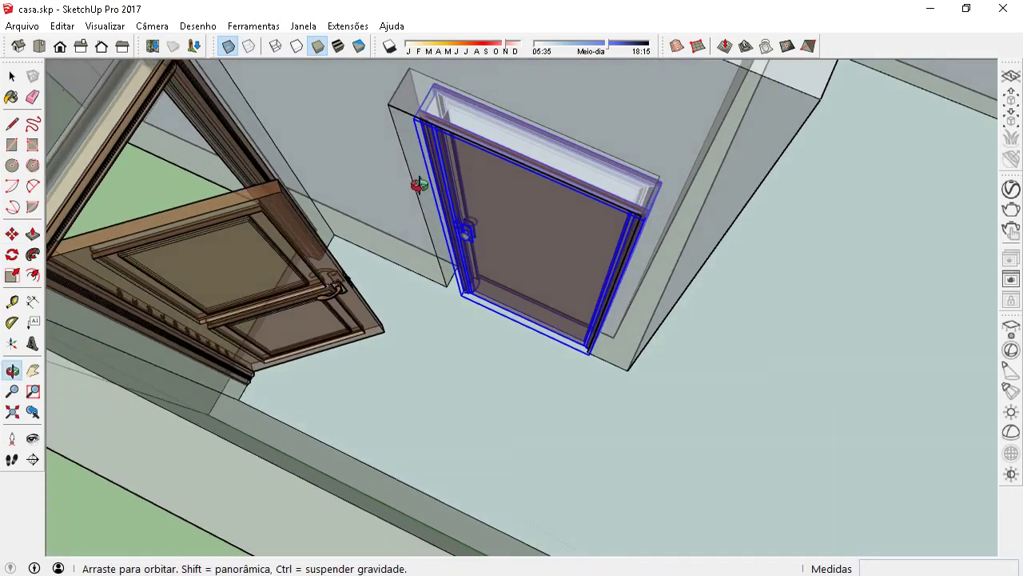
{"action": "left_click", "coordinate": [228, 46]}
{"action": "mouse_move", "coordinate": [310, 106]}
{"action": "middle_mouse_down"}
{"action": "mouse_move", "coordinate": [339, 149]}
{"action": "mouse_move", "coordinate": [320, 201]}
{"action": "middle_mouse_up"}
{"action": "left_click", "coordinate": [1002, 488]}
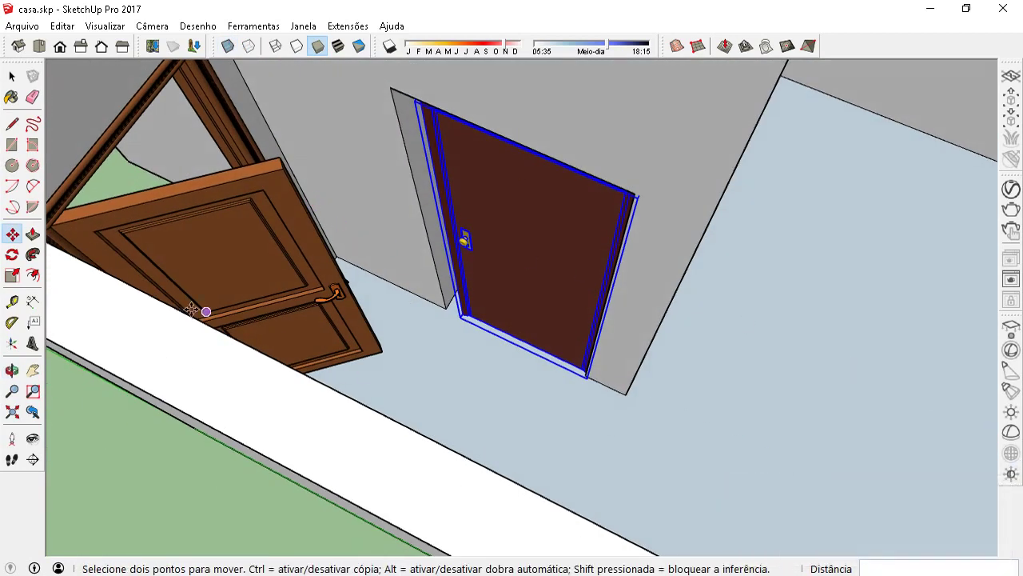
Step: Scale the door by its side grip so it fills the inner doorway's width
{"action": "left_click", "coordinate": [12, 274]}
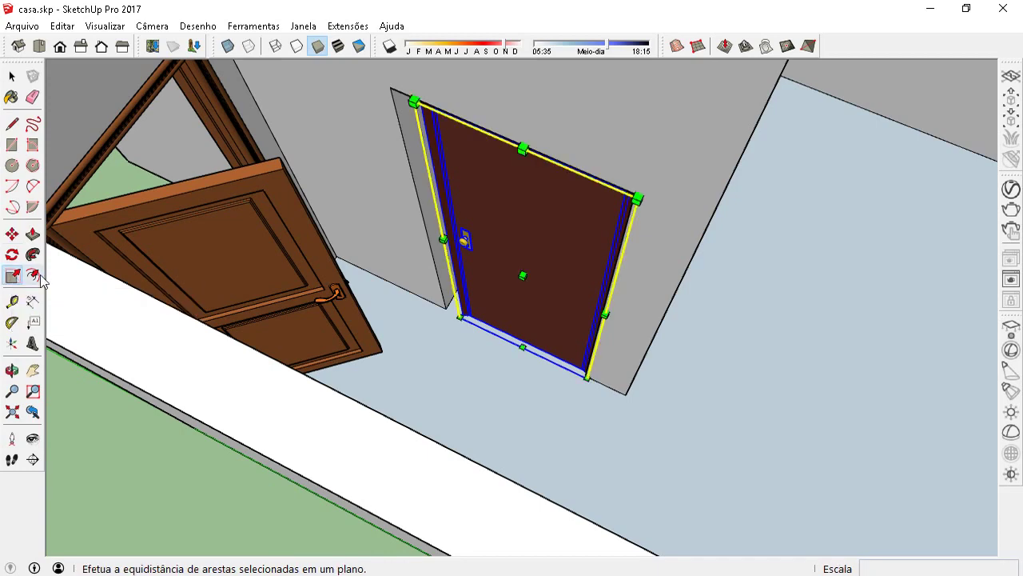
{"action": "scroll", "coordinate": [409, 223], "scroll_direction": "up", "scroll_amount": 3}
{"action": "middle_click_drag", "start_coordinate": [409, 223], "coordinate": [452, 271]}
{"action": "left_click_drag", "start_coordinate": [450, 252], "coordinate": [429, 255]}
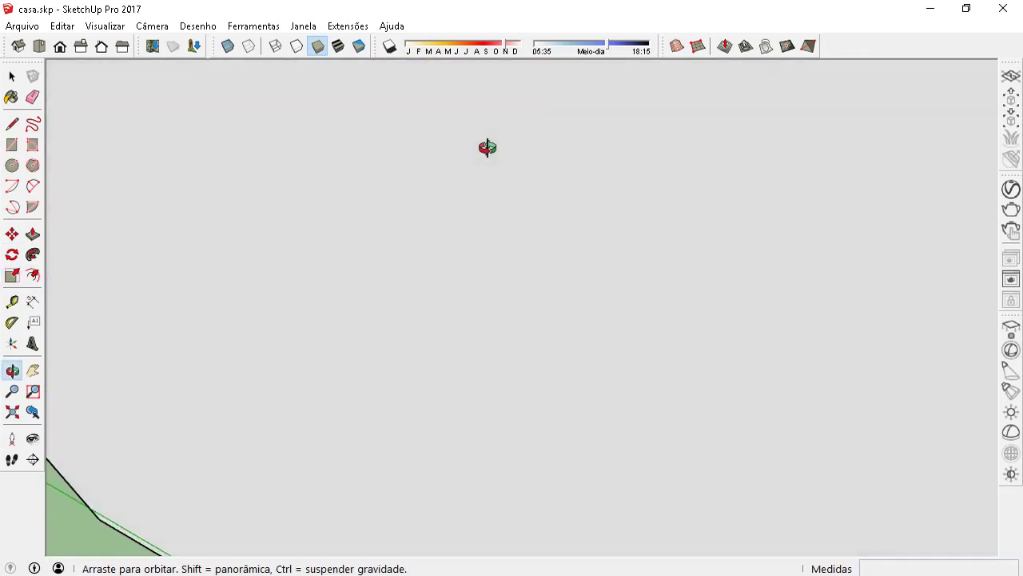
{"action": "middle_click_drag", "start_coordinate": [433, 261], "coordinate": [486, 285]}
{"action": "scroll", "coordinate": [486, 286], "scroll_direction": "down", "scroll_amount": 2}
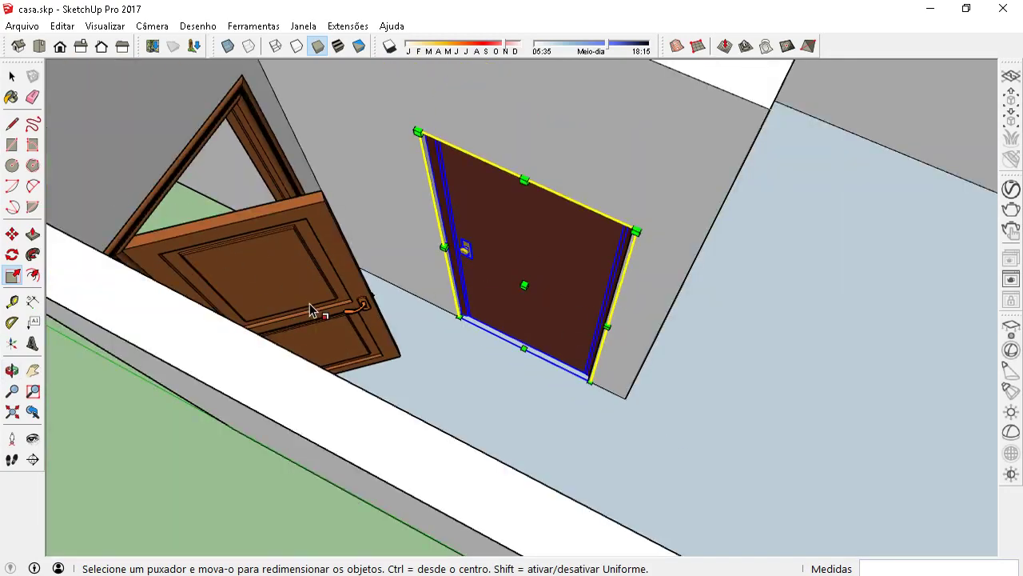
{"action": "key", "text": "space"}
Step: Orbit to a new view of the room and select the fitted inner door
{"action": "mouse_move", "coordinate": [733, 370]}
{"action": "middle_mouse_down"}
{"action": "mouse_move", "coordinate": [304, 363]}
{"action": "mouse_move", "coordinate": [304, 304]}
{"action": "mouse_move", "coordinate": [724, 292]}
{"action": "middle_mouse_up"}
{"action": "scroll", "coordinate": [507, 400], "scroll_direction": "down", "scroll_amount": 2}
{"action": "scroll", "coordinate": [571, 327], "scroll_direction": "down", "scroll_amount": 2}
{"action": "scroll", "coordinate": [572, 327], "scroll_direction": "up", "scroll_amount": 2}
{"action": "left_click", "coordinate": [530, 339]}
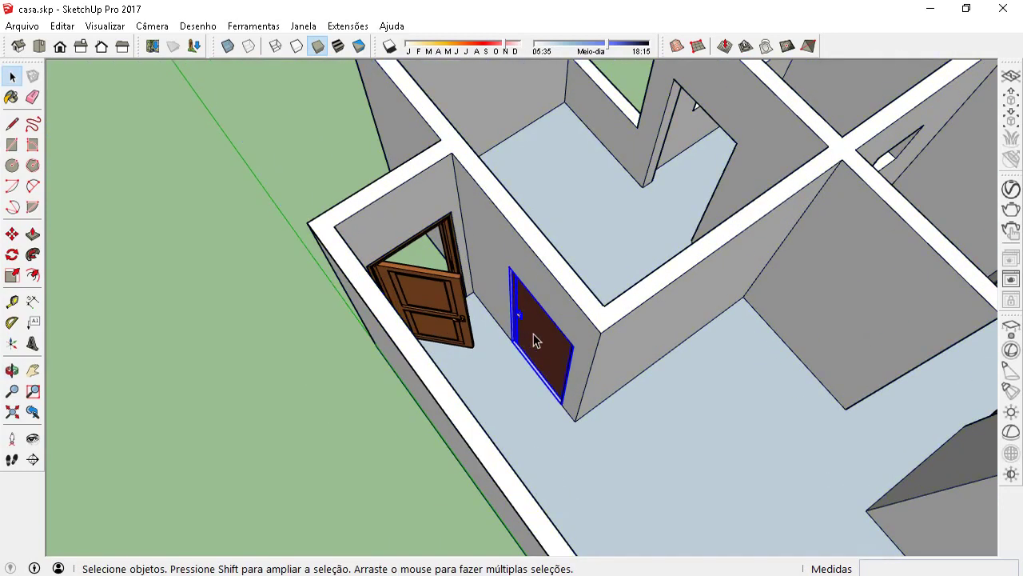
Step: Copy the fitted door by its bottom corner into the neighbouring room's back-wall doorway
{"action": "scroll", "coordinate": [501, 308], "scroll_direction": "up", "scroll_amount": 2}
{"action": "left_click", "coordinate": [12, 233]}
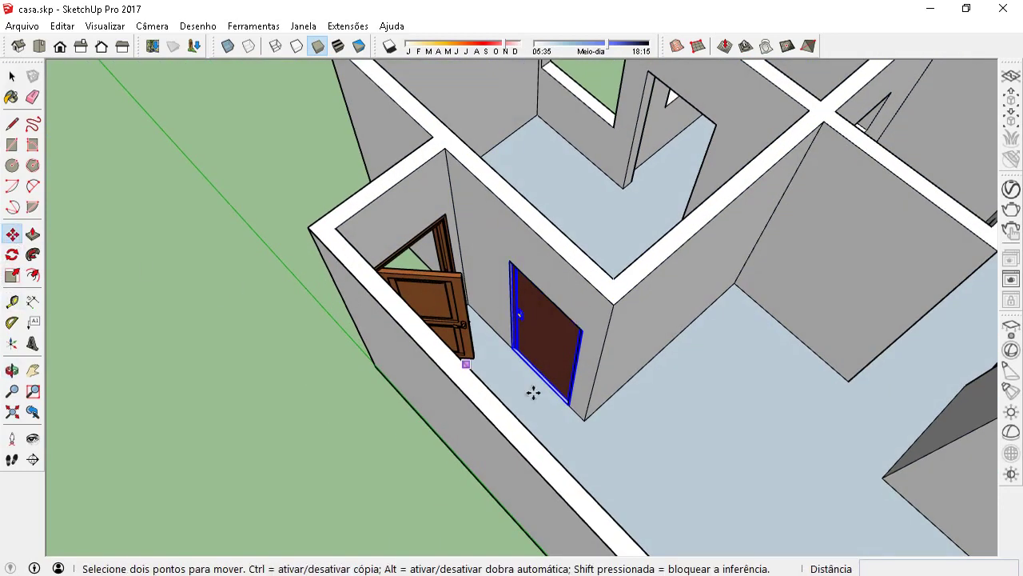
{"action": "scroll", "coordinate": [507, 399], "scroll_direction": "up", "scroll_amount": 3}
{"action": "scroll", "coordinate": [632, 395], "scroll_direction": "up", "scroll_amount": 3}
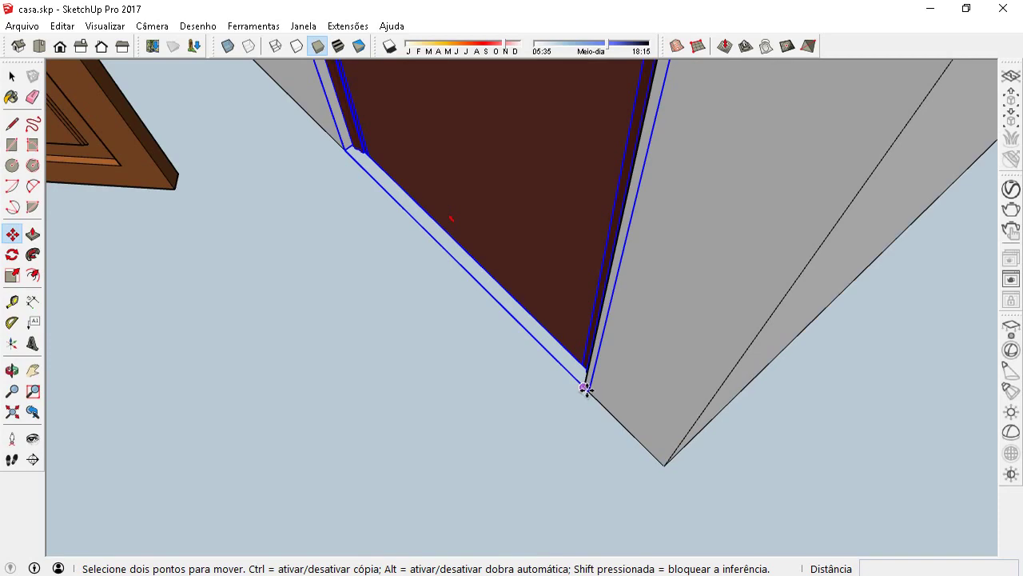
{"action": "scroll", "coordinate": [584, 389], "scroll_direction": "down", "scroll_amount": 3}
{"action": "key", "text": "ctrl"}
{"action": "left_click", "coordinate": [505, 464]}
{"action": "scroll", "coordinate": [560, 326], "scroll_direction": "down", "scroll_amount": 2}
{"action": "scroll", "coordinate": [637, 274], "scroll_direction": "up", "scroll_amount": 3}
{"action": "scroll", "coordinate": [637, 275], "scroll_direction": "up", "scroll_amount": 2}
{"action": "left_click", "coordinate": [645, 286]}
Step: Exit the Move tool and orbit to view the newly placed door
{"action": "scroll", "coordinate": [594, 372], "scroll_direction": "down", "scroll_amount": 5}
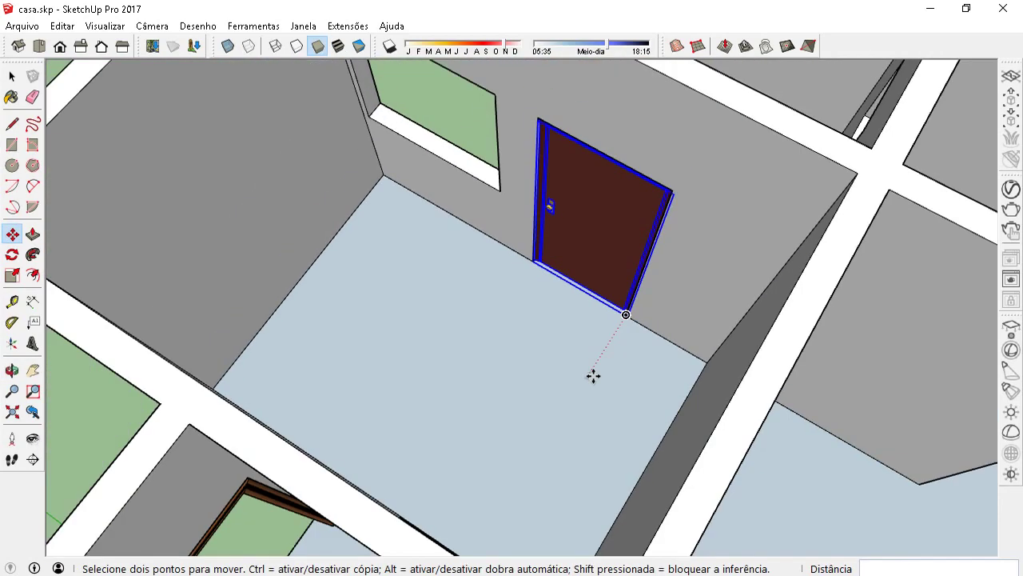
{"action": "key", "text": "space"}
{"action": "scroll", "coordinate": [562, 379], "scroll_direction": "down", "scroll_amount": 2}
{"action": "left_click", "coordinate": [562, 379]}
{"action": "mouse_move", "coordinate": [562, 379]}
{"action": "middle_mouse_down"}
{"action": "mouse_move", "coordinate": [656, 132]}
{"action": "mouse_move", "coordinate": [473, 313]}
{"action": "mouse_move", "coordinate": [438, 182]}
{"action": "mouse_move", "coordinate": [365, 404]}
{"action": "mouse_move", "coordinate": [647, 359]}
{"action": "mouse_move", "coordinate": [306, 398]}
{"action": "mouse_move", "coordinate": [473, 328]}
{"action": "middle_mouse_up"}
{"action": "scroll", "coordinate": [473, 313], "scroll_direction": "down", "scroll_amount": 3}
{"action": "scroll", "coordinate": [459, 325], "scroll_direction": "down", "scroll_amount": 4}
{"action": "key", "text": "space"}
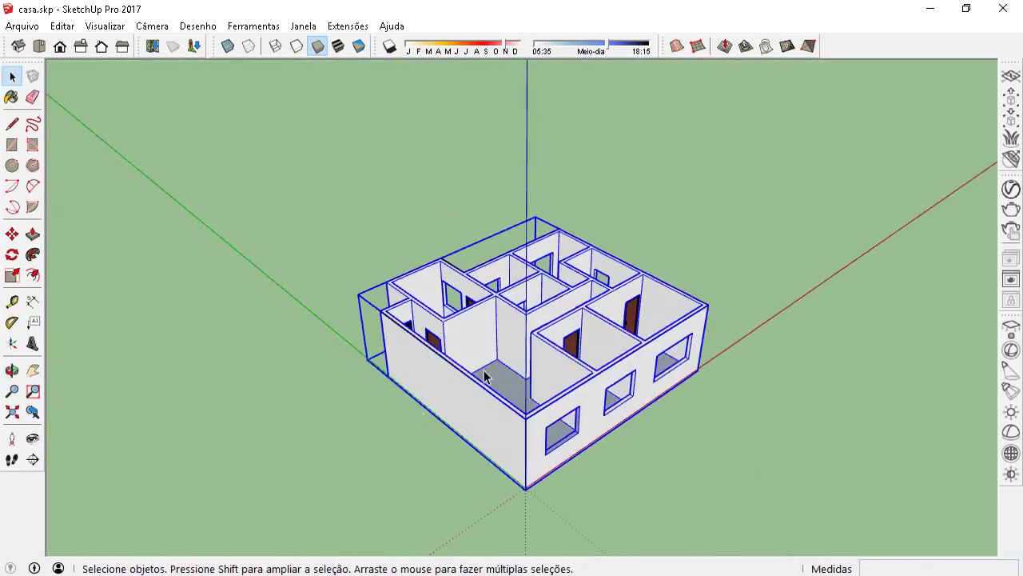
{"action": "scroll", "coordinate": [473, 328], "scroll_direction": "up", "scroll_amount": 3}
{"action": "mouse_move", "coordinate": [496, 372]}
{"action": "middle_mouse_down"}
{"action": "mouse_move", "coordinate": [418, 187]}
{"action": "mouse_move", "coordinate": [594, 411]}
{"action": "middle_mouse_up"}
{"action": "scroll", "coordinate": [418, 187], "scroll_direction": "down", "scroll_amount": 3}
{"action": "scroll", "coordinate": [504, 320], "scroll_direction": "up", "scroll_amount": 3}
{"action": "middle_click_drag", "start_coordinate": [511, 340], "coordinate": [497, 313]}
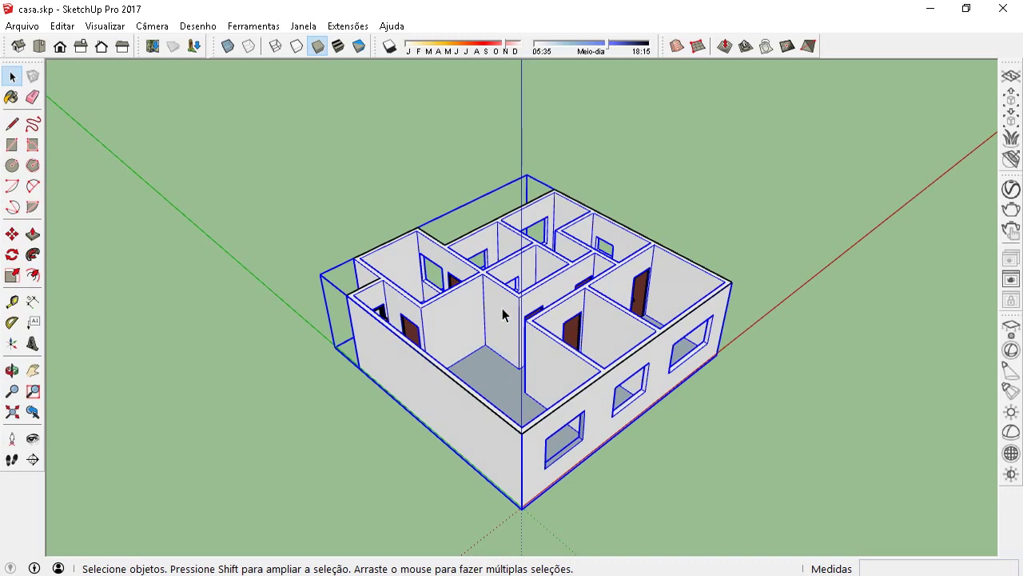